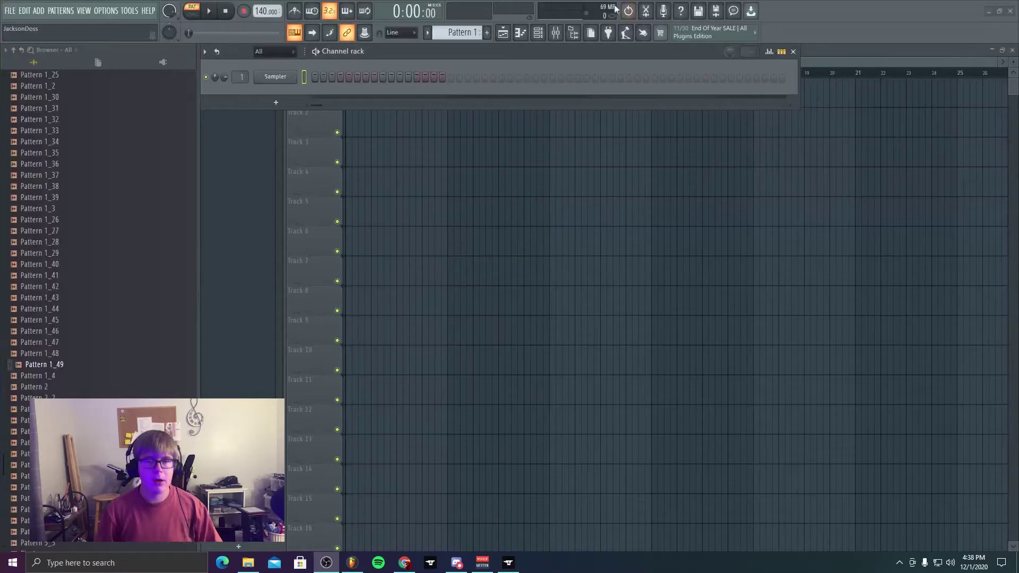
Step: Replace the Sampler channel in the channel rack with the Vital synth
right_click(294, 79)
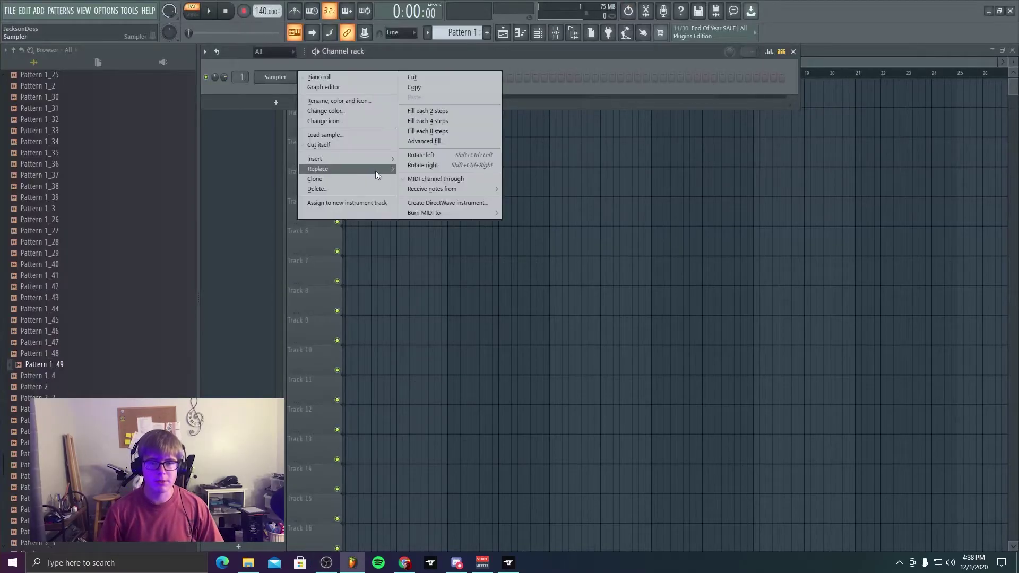
mouse_move(375, 171)
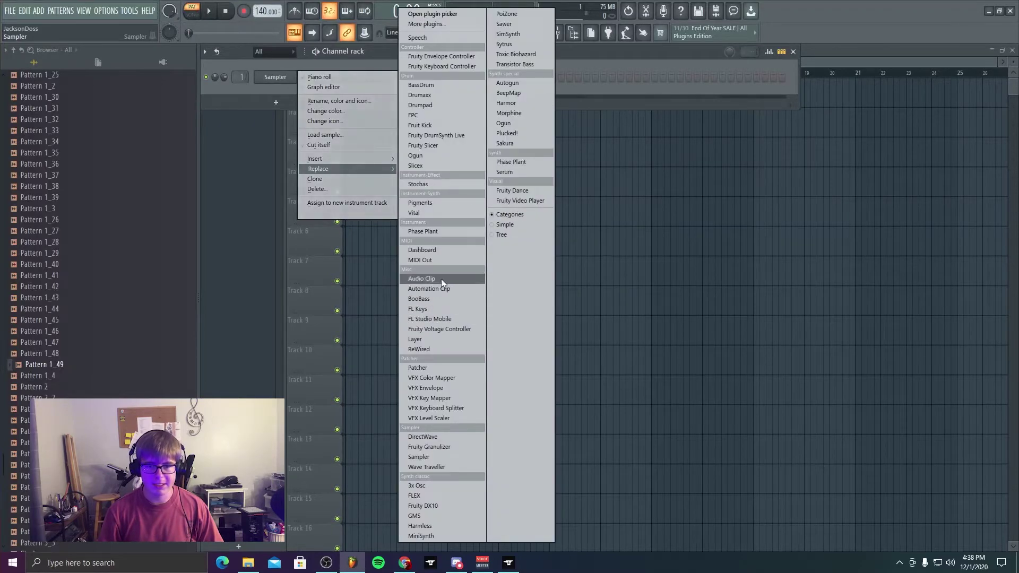
left_click(432, 213)
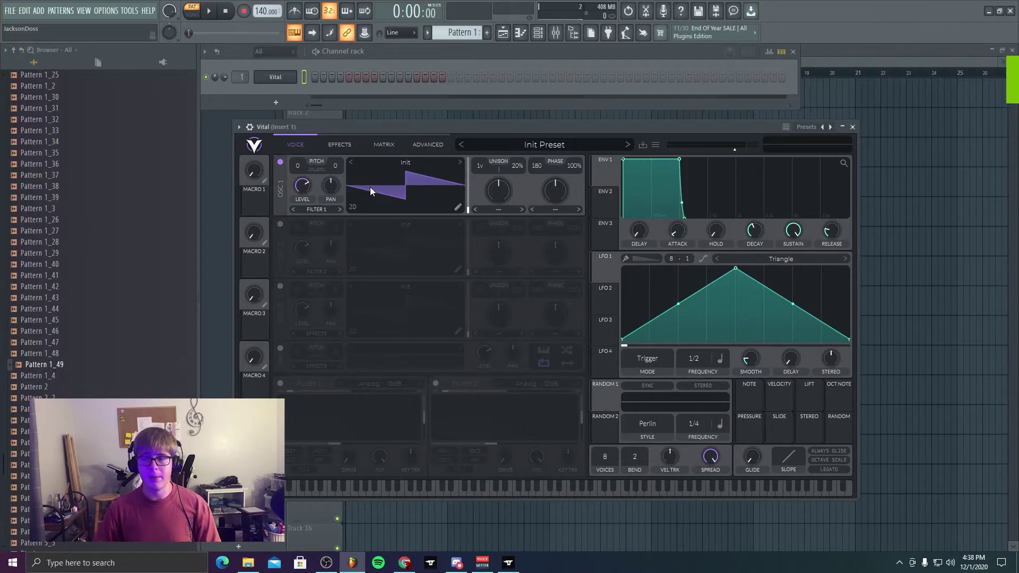
Step: Look through Vital's Matrix and Advanced pages and return to the Voice page
left_click(382, 142)
left_click(296, 140)
left_click(424, 142)
left_click(295, 144)
left_click(435, 146)
left_click(382, 147)
left_click(428, 147)
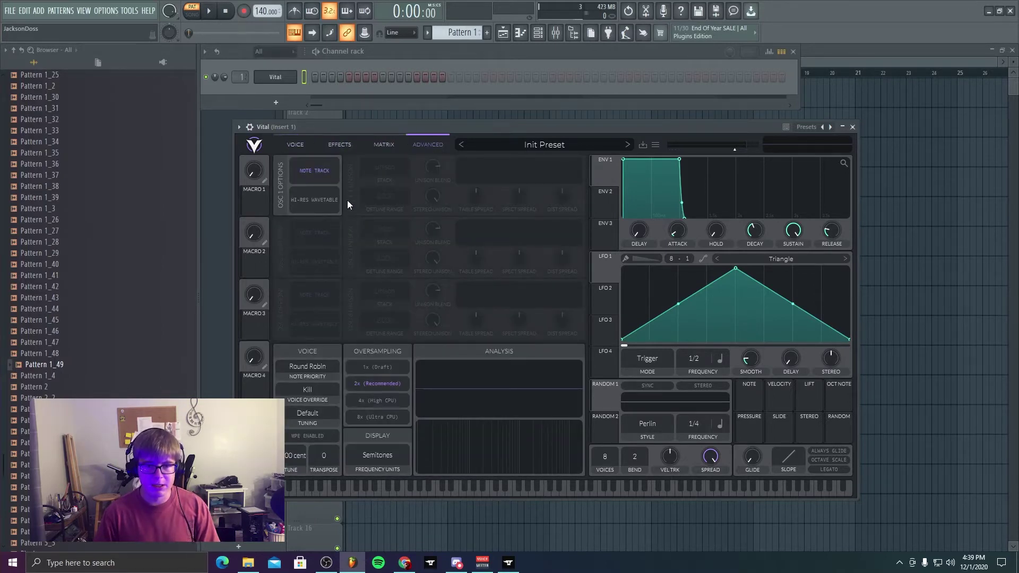
left_click(297, 147)
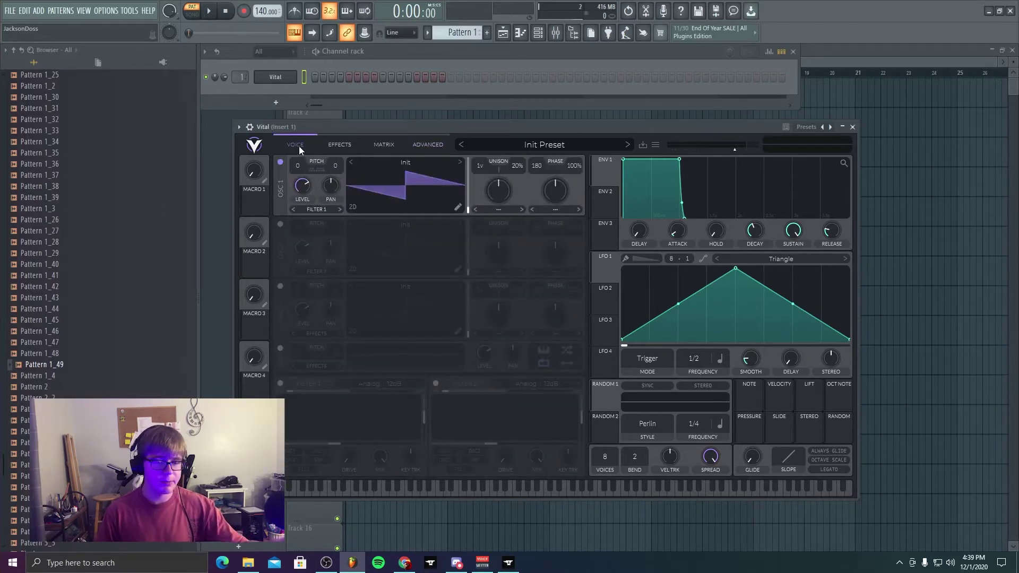
Step: Set oscillator 1's frequency morph type to Vocode, lower its amount and audition the sound with test notes
left_click(417, 161)
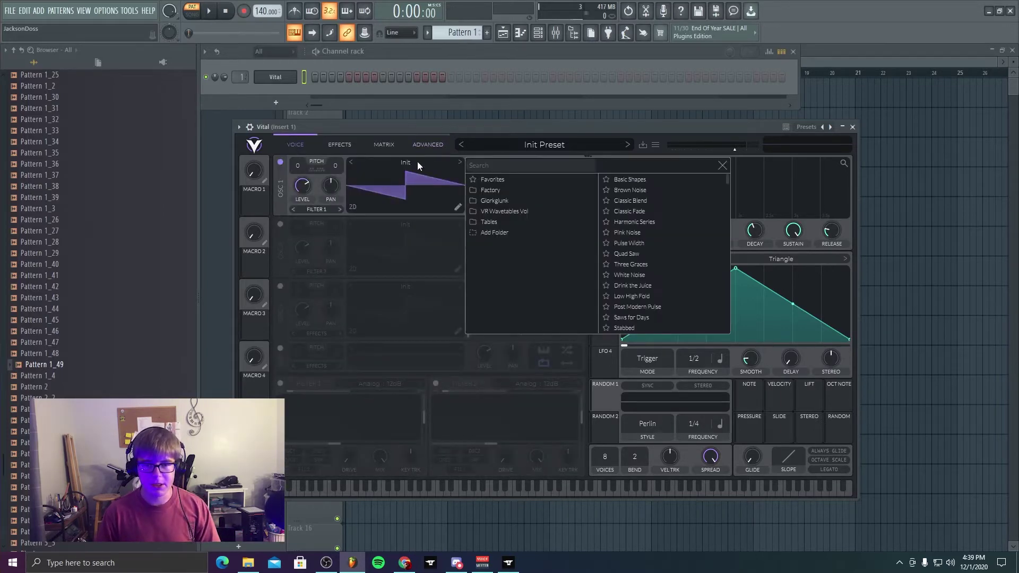
left_click(464, 161)
left_click(498, 209)
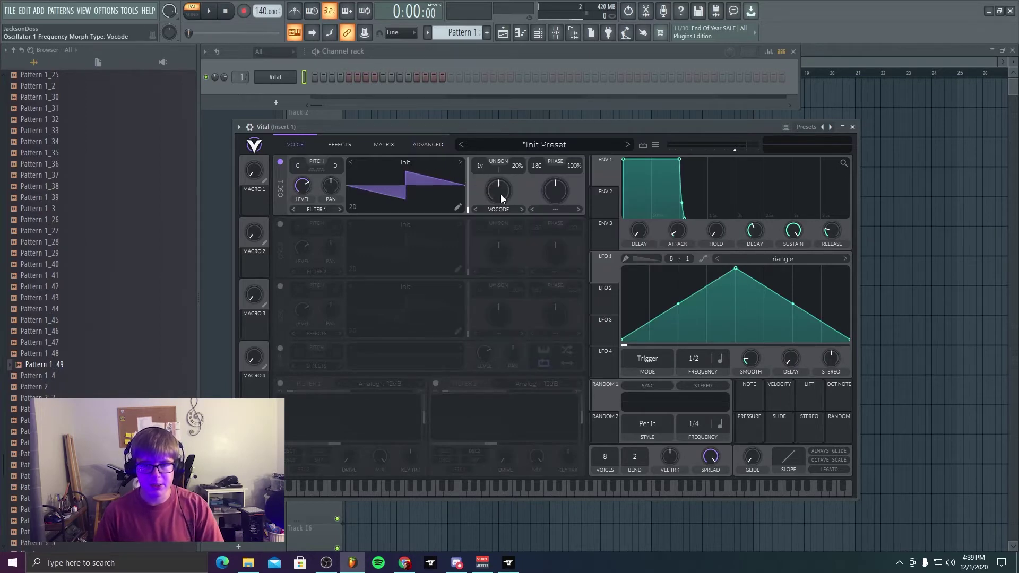
key("z")
mouse_move(501, 195)
left_mouse_down()
mouse_move(504, 155)
mouse_move(490, 202)
left_mouse_up()
left_click_drag(679, 218, 678, 218)
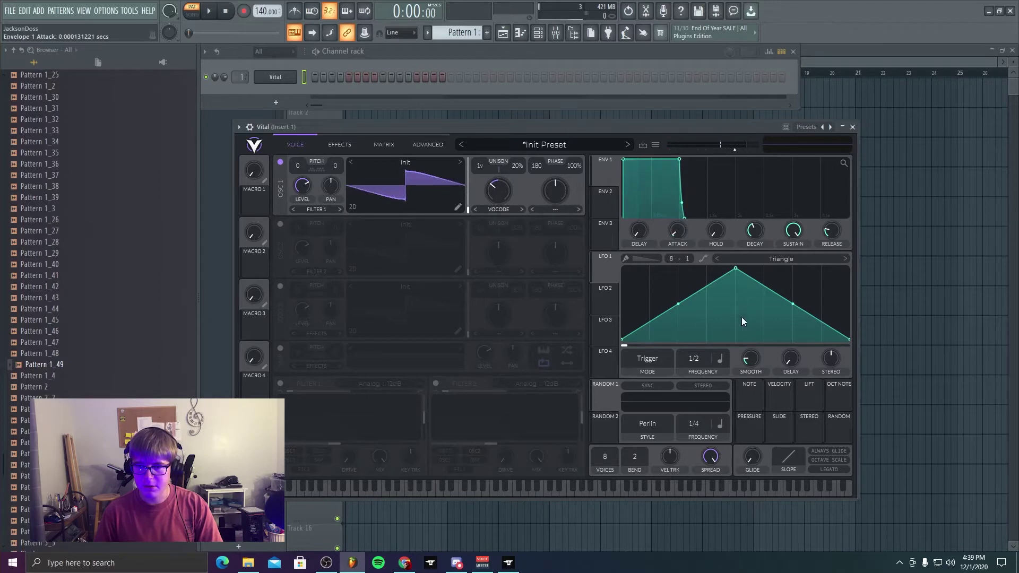
key("z")
key("v")
key("z")
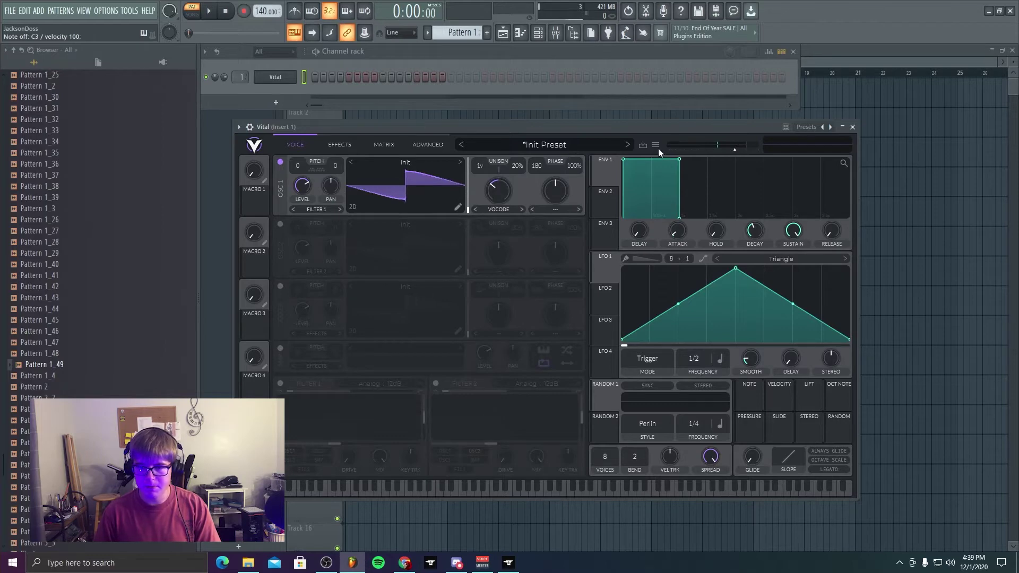
Step: Load the Bass preset from the User preset folder and audition it with test notes
left_click(562, 145)
left_click(489, 140)
left_click(520, 146)
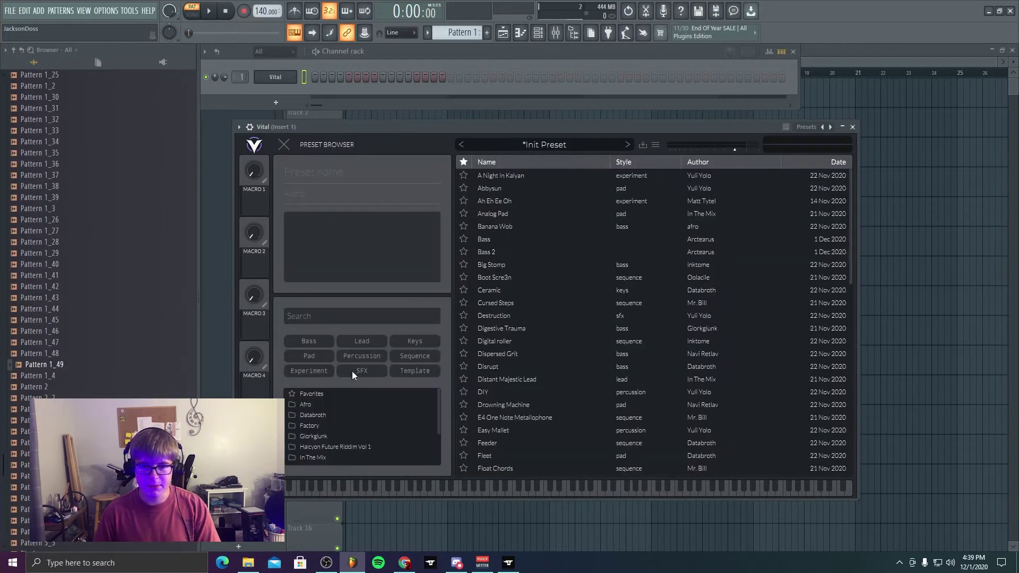
left_click(315, 448)
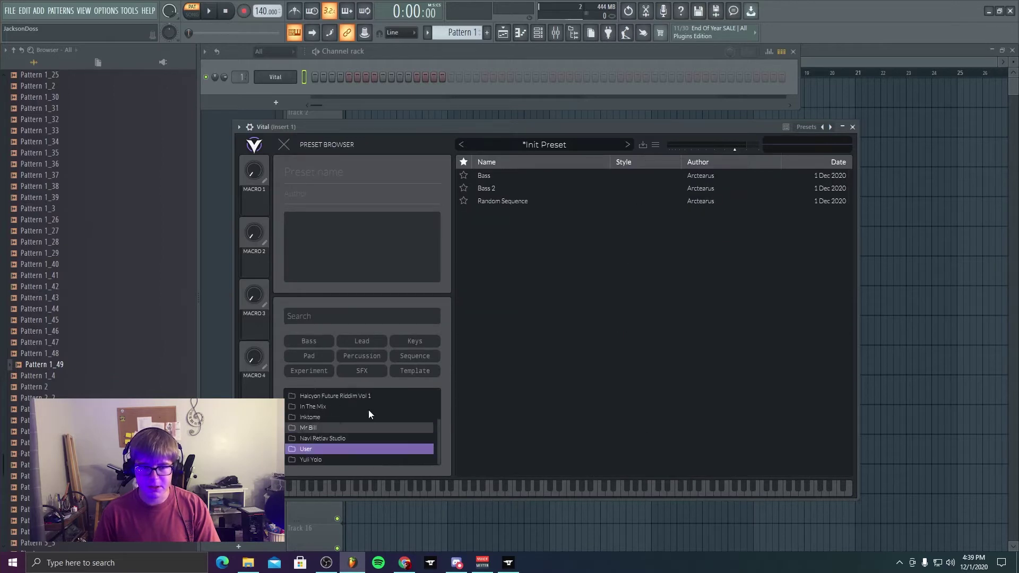
left_click(508, 180)
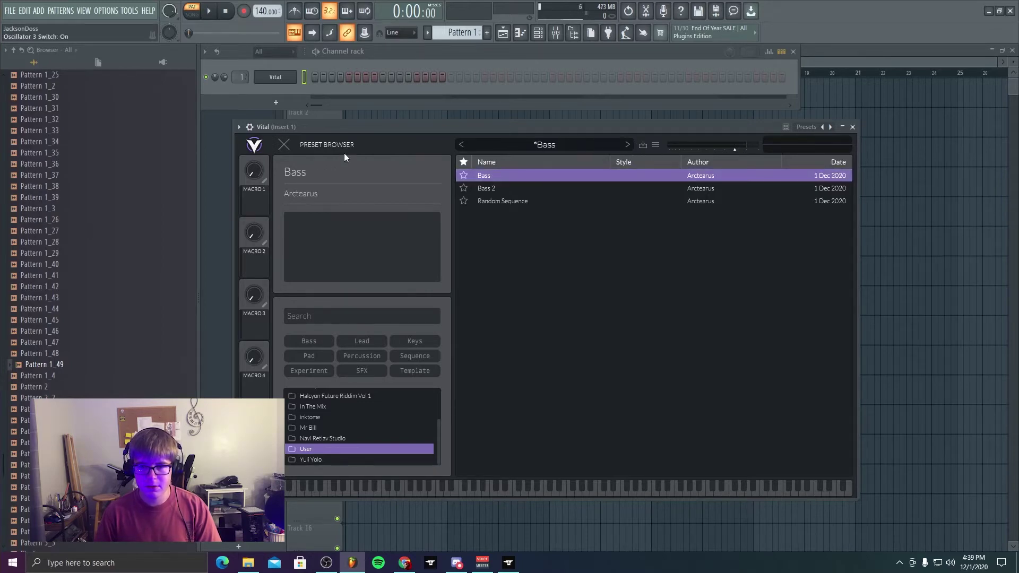
left_click(283, 148)
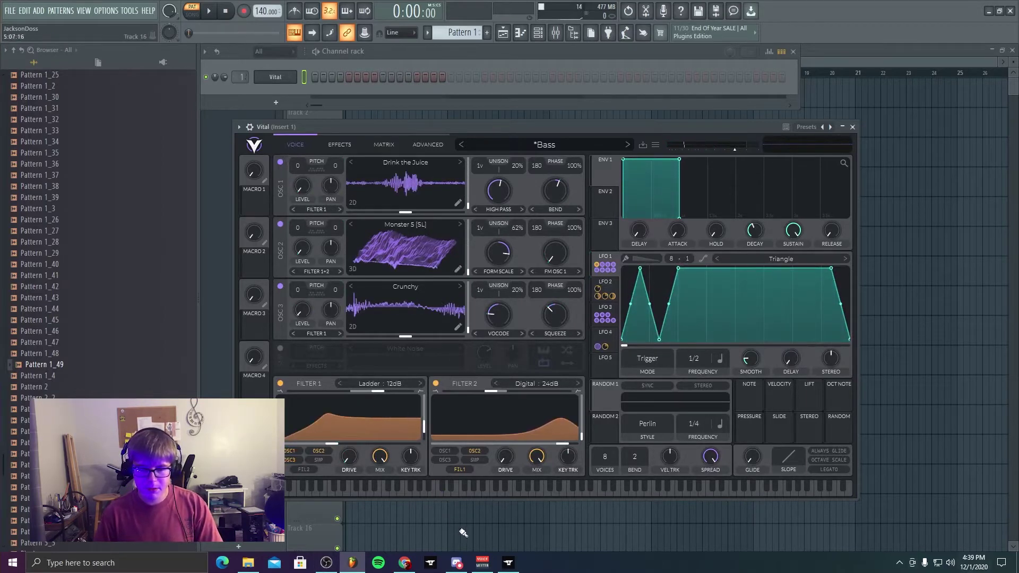
left_click(474, 566)
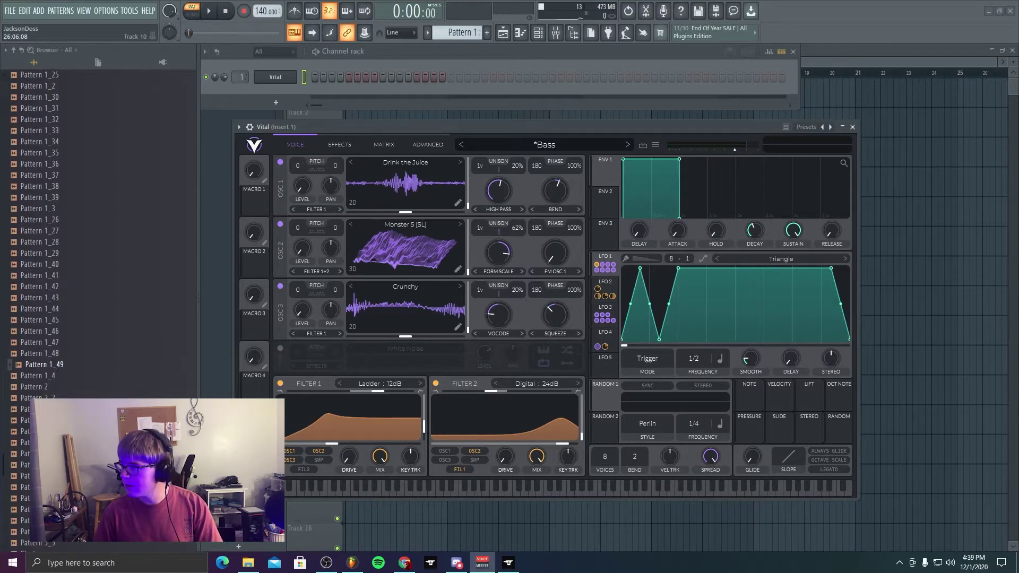
left_click(529, 130)
key("z")
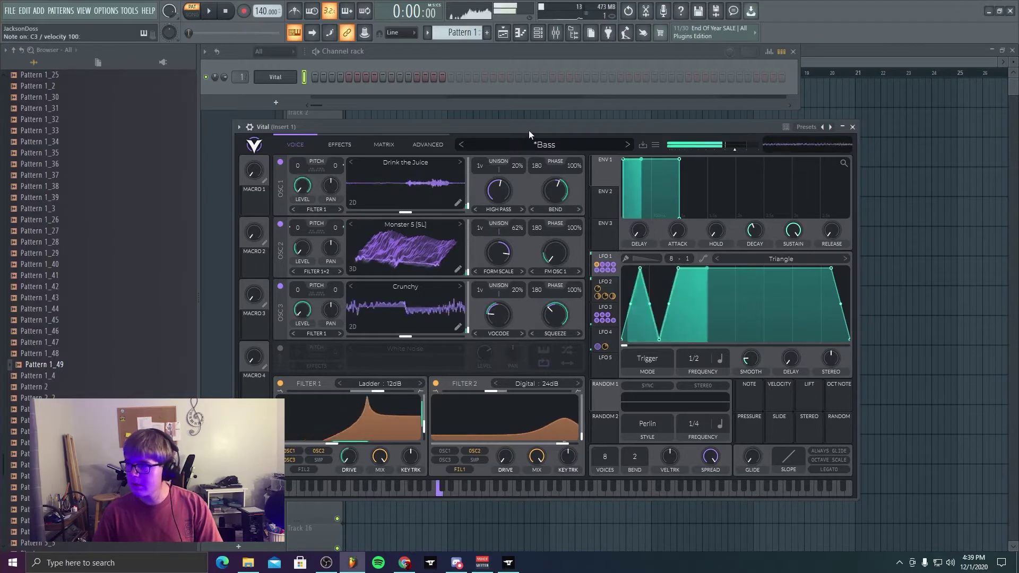
key("z")
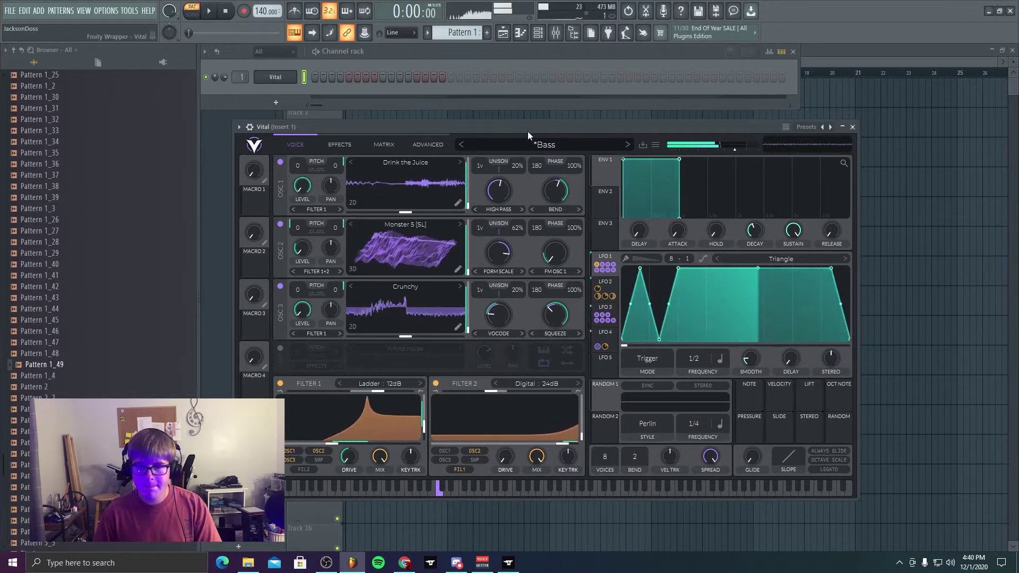
Step: Load the Bass 2 preset from the User folder
left_click(537, 143)
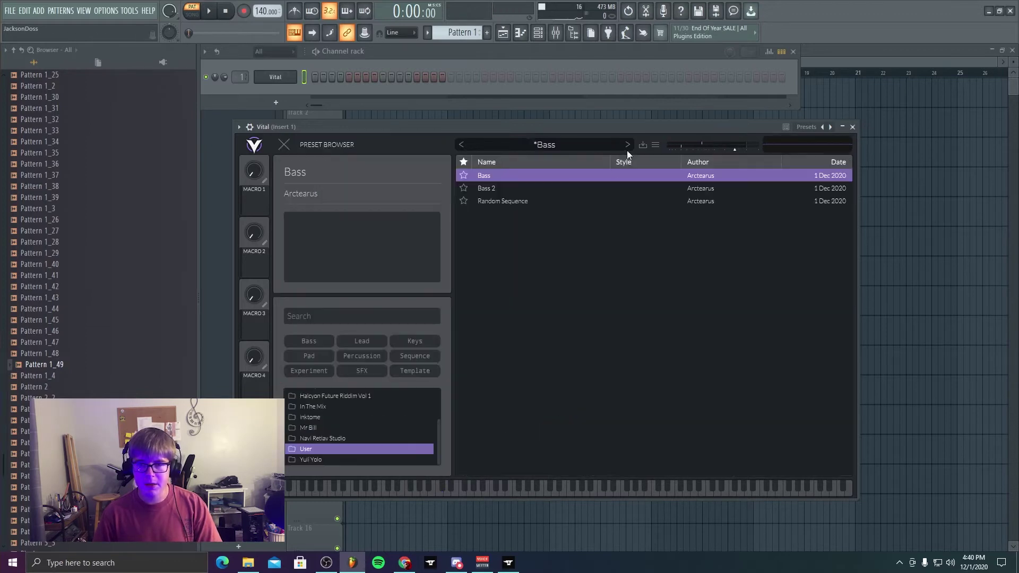
left_click(509, 187)
left_click(555, 149)
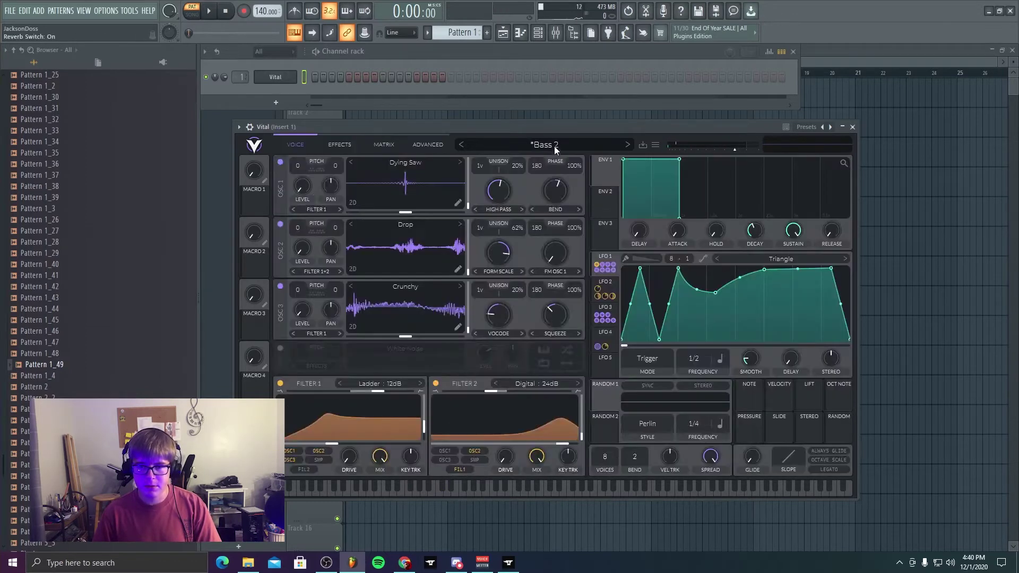
Step: Draw a one-bar F2 note in the Vital channel's piano roll and audition the Bass 2 preset
right_click(292, 77)
left_click(318, 77)
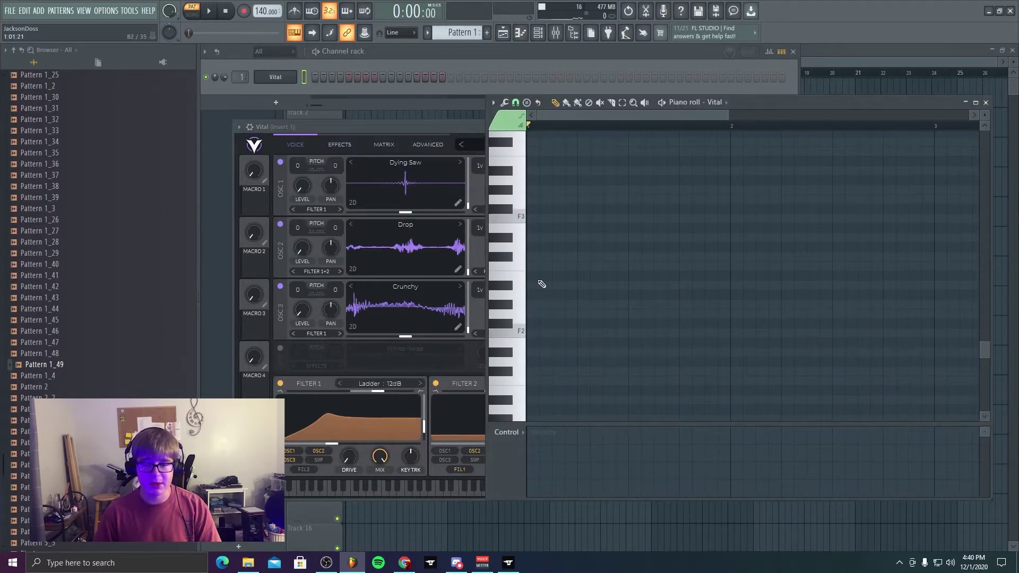
left_click(535, 332)
left_click_drag(539, 334, 730, 333)
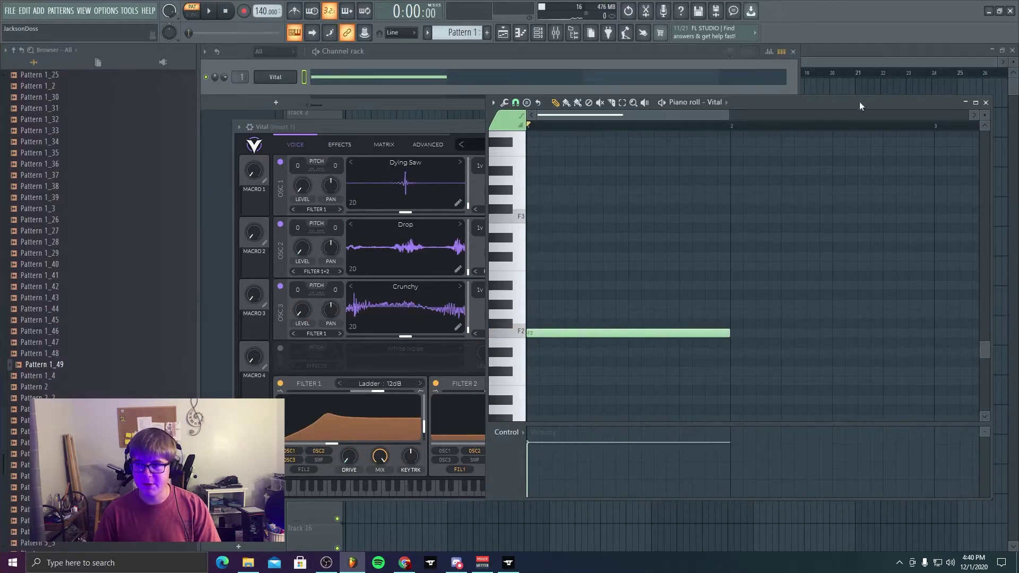
left_click(986, 103)
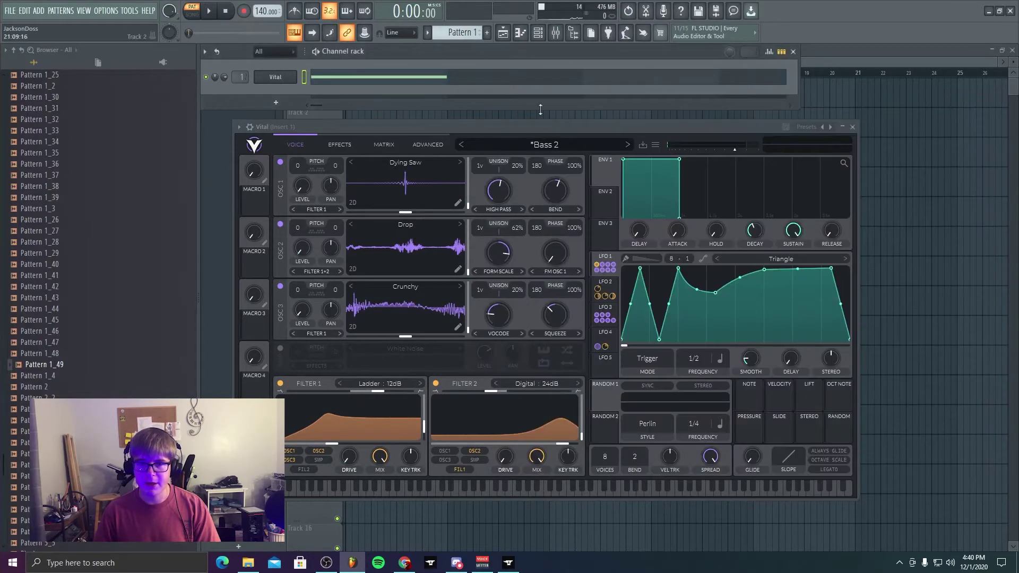
left_click(355, 126)
key("z")
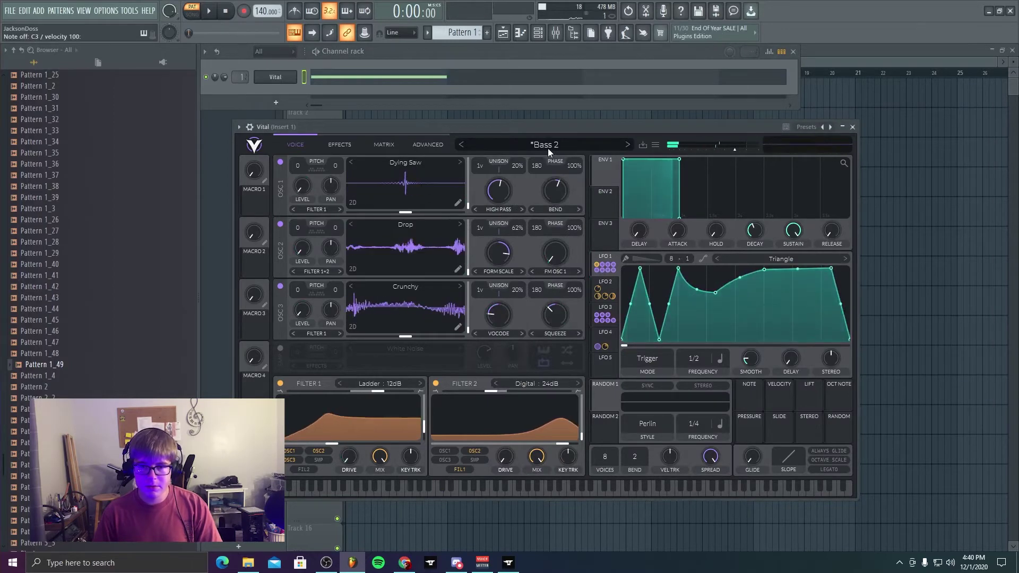
Step: Load the Random Sequence preset and audition it with live notes and pattern playback
left_click(548, 148)
left_click(507, 201)
left_click(532, 143)
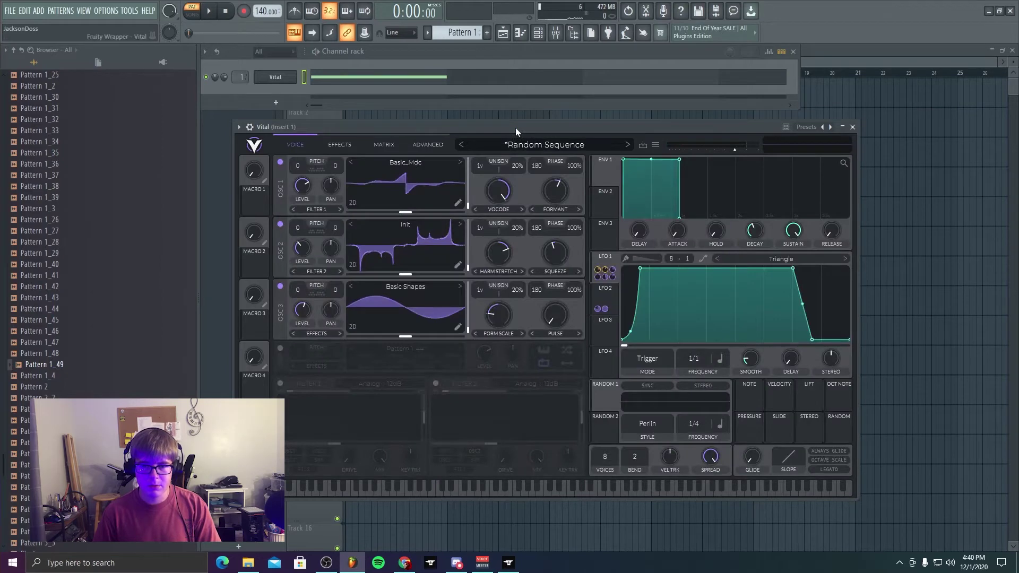
key("d")
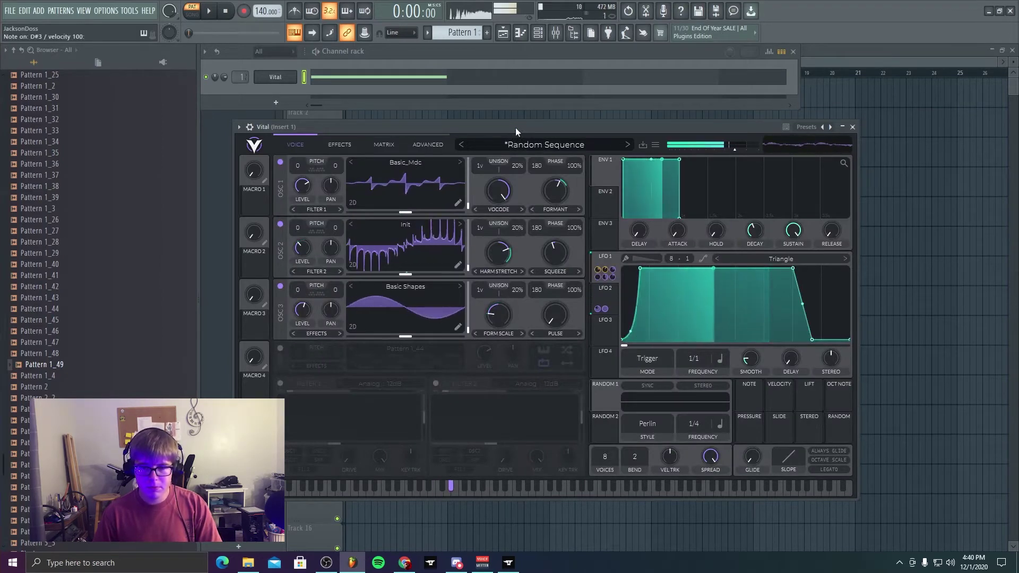
key("space")
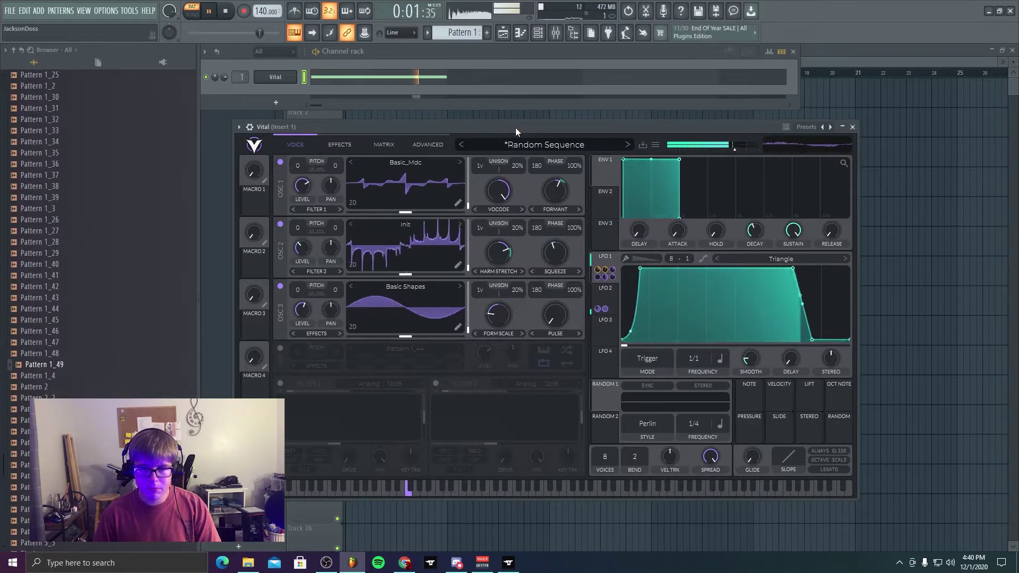
key("space")
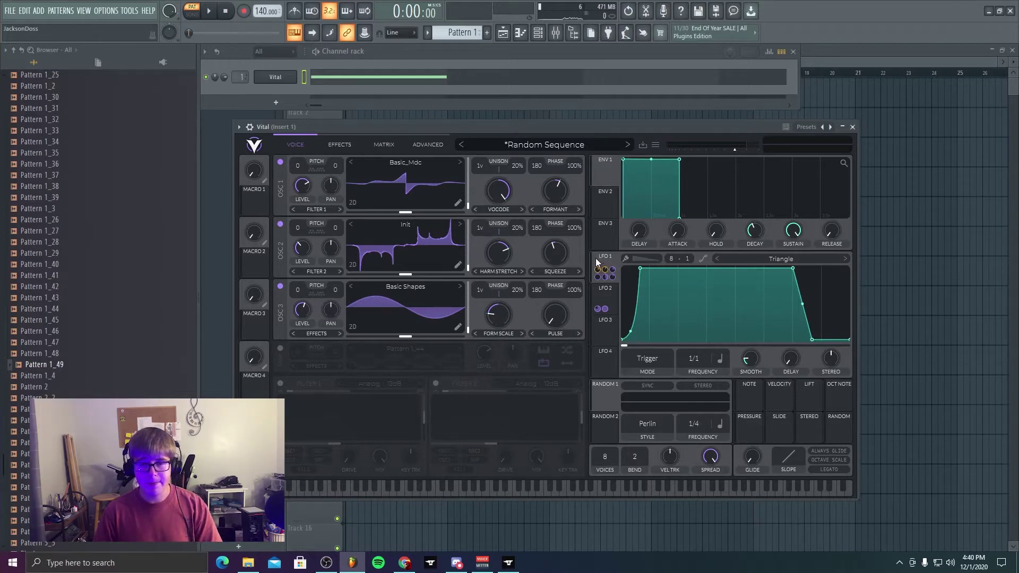
Step: Initialize the Vital preset and audition the default oscillator with a test note
left_click(657, 143)
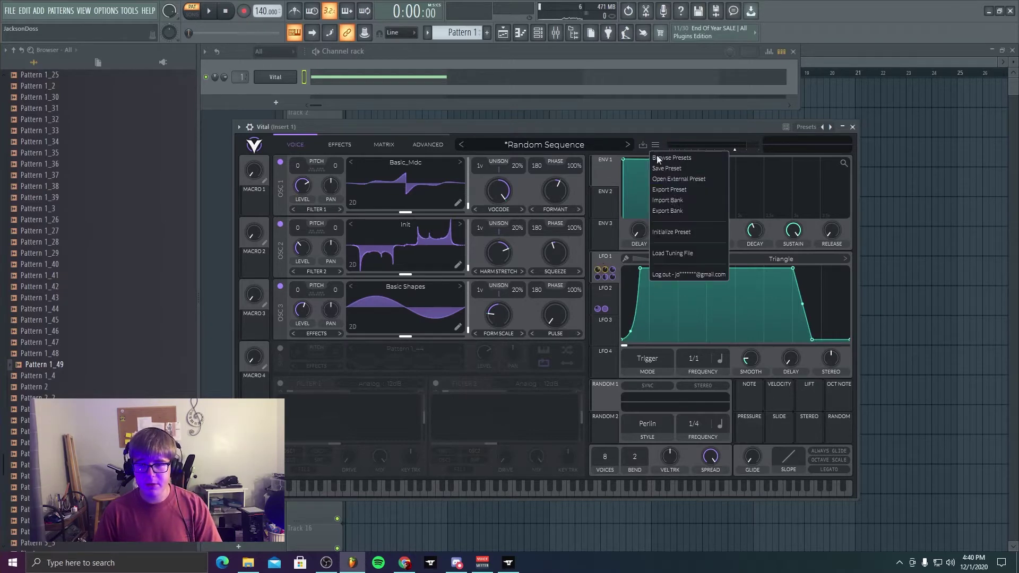
left_click(669, 229)
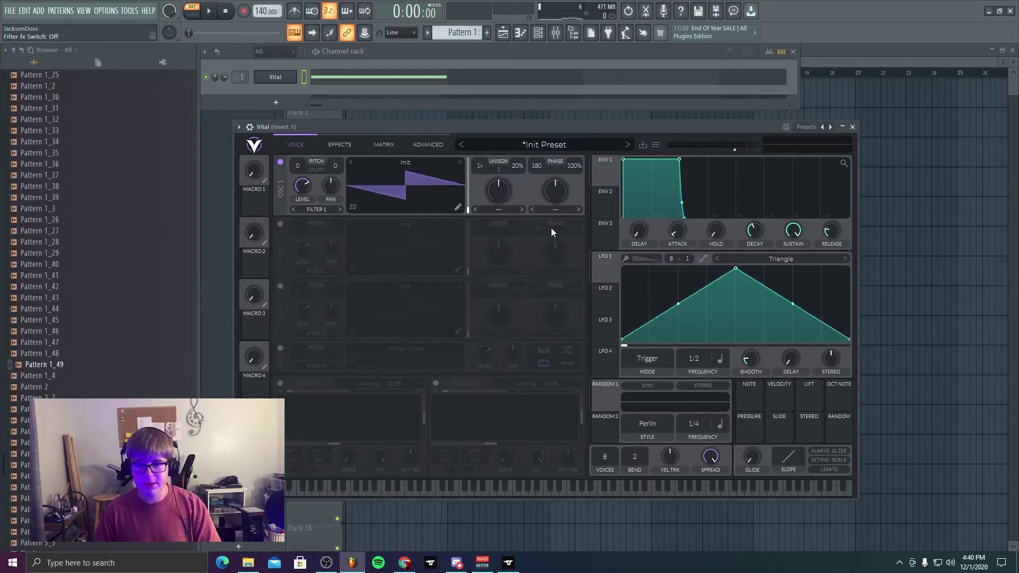
left_click(432, 163)
mouse_move(437, 192)
left_mouse_down()
mouse_move(428, 186)
mouse_move(439, 146)
mouse_move(438, 210)
left_mouse_up()
key("z")
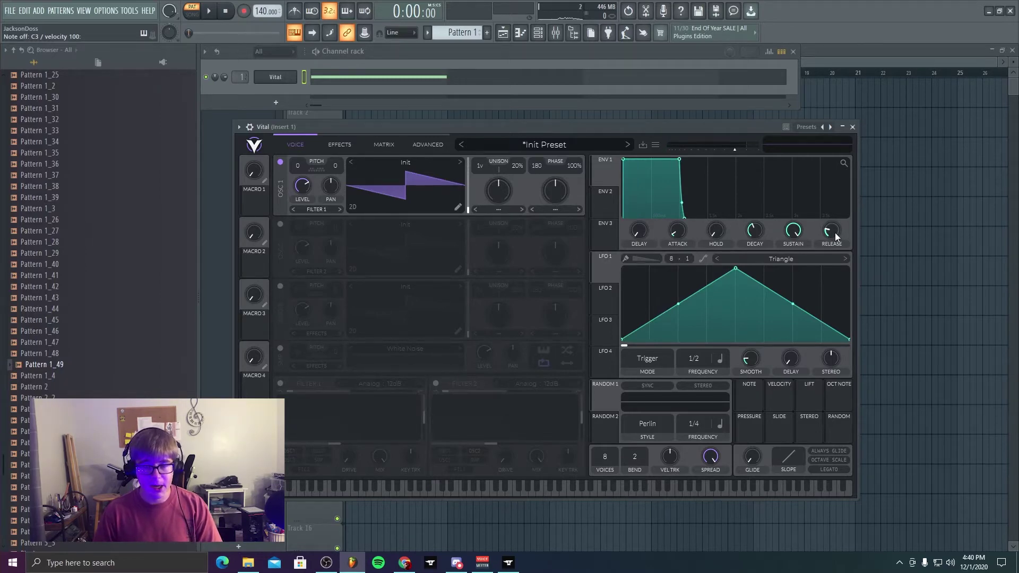
Step: View Vital's version and interface scaling options, and leave the current project without saving untitled.flp
left_click(258, 144)
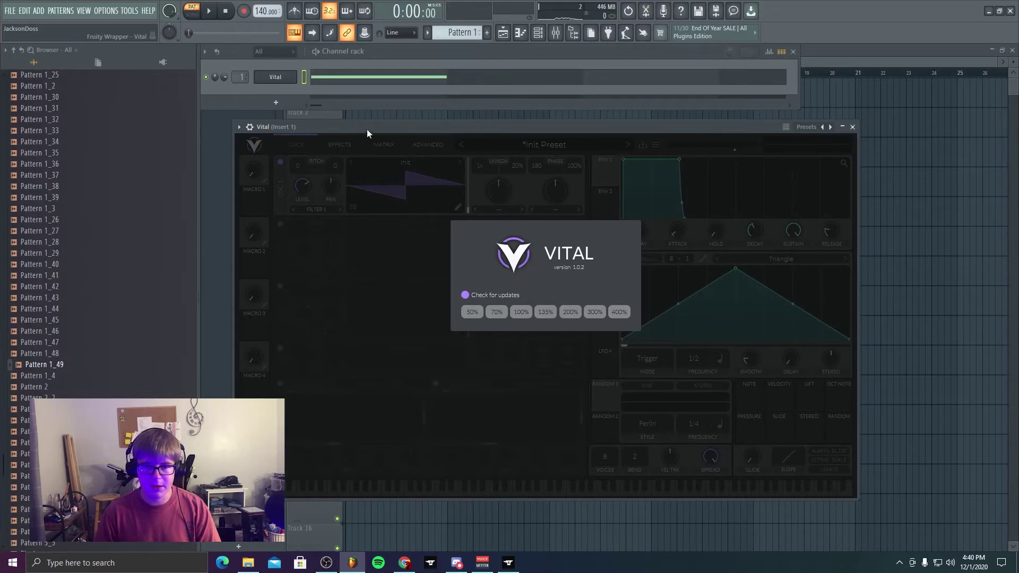
left_click(9, 10)
left_click(18, 24)
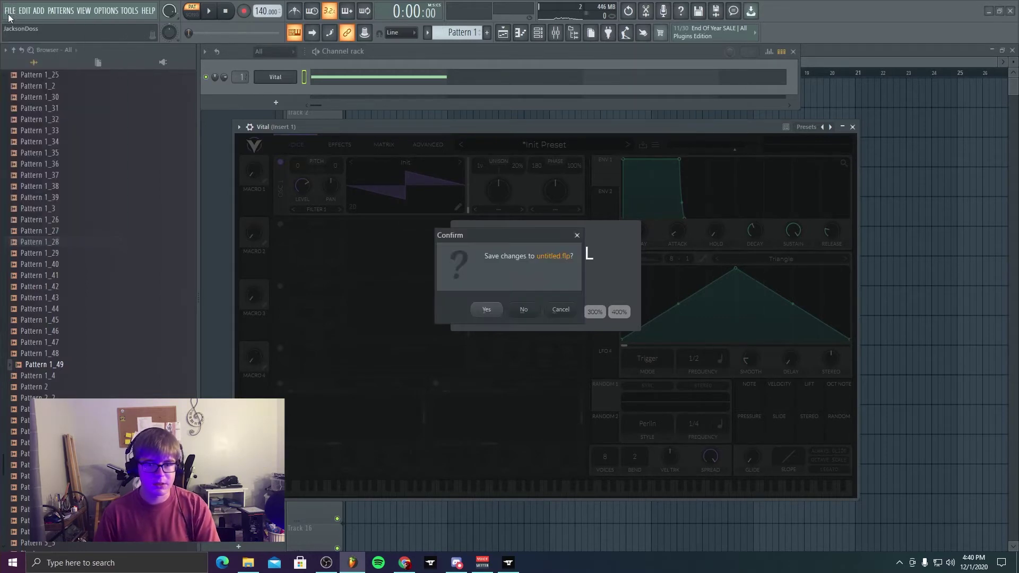
left_click(525, 309)
key("alt+Tab")
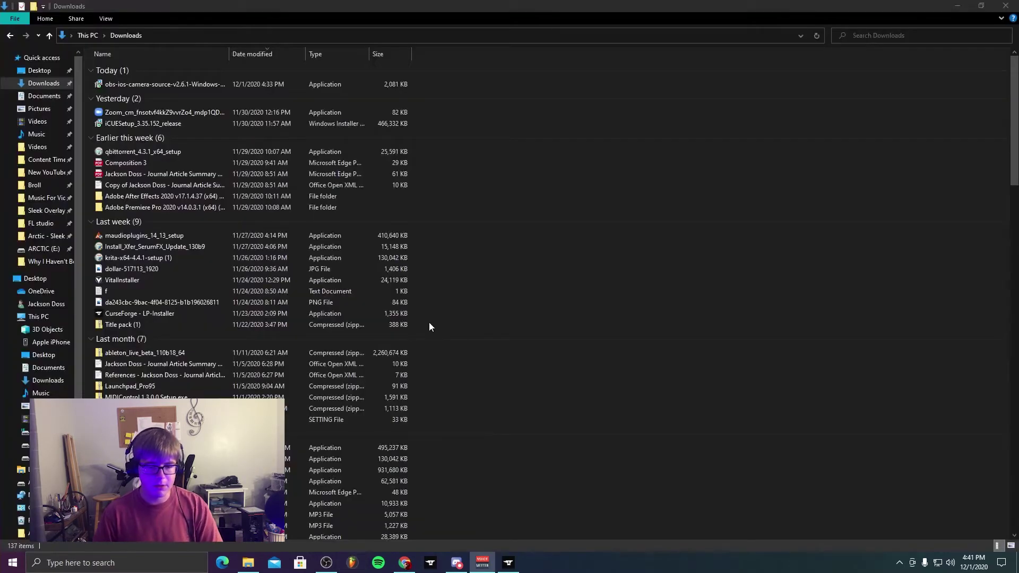
Step: Find and launch the standalone Vital application
key("super")
type("v")
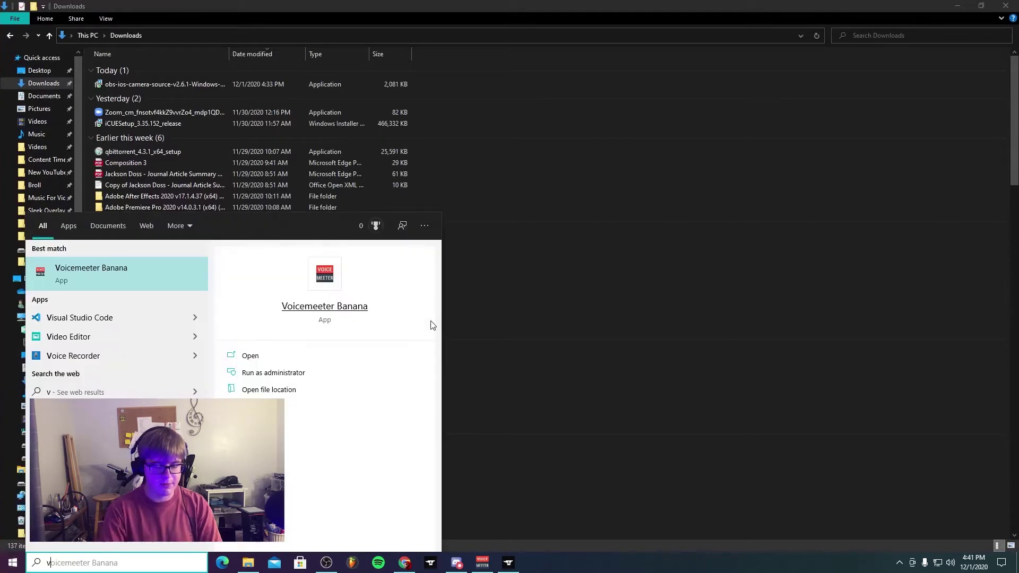
type("ital")
key("Return")
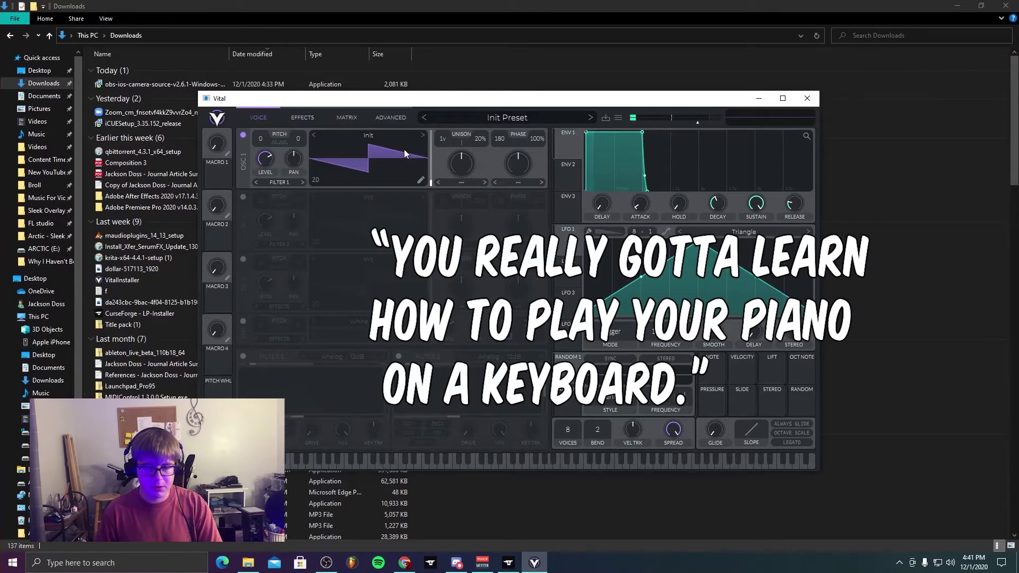
Step: Check the preset browser and open oscillator 1's wavetable list in standalone Vital
left_click(508, 119)
left_click(507, 119)
left_click(378, 139)
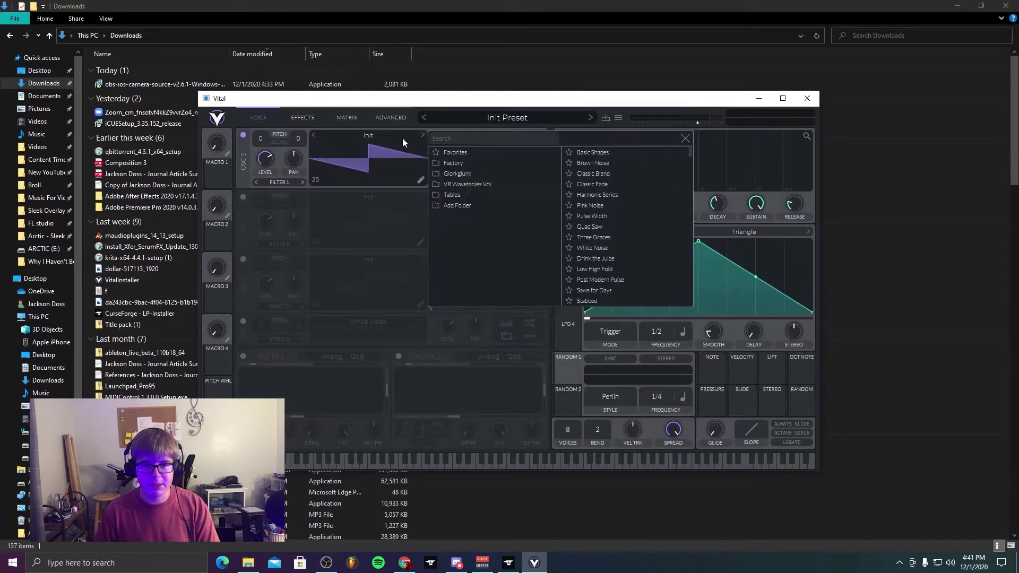
Step: Browse the Glorkglunk, VR Wavetables Vol and Tables wavetable folders for oscillator 1
left_click(479, 175)
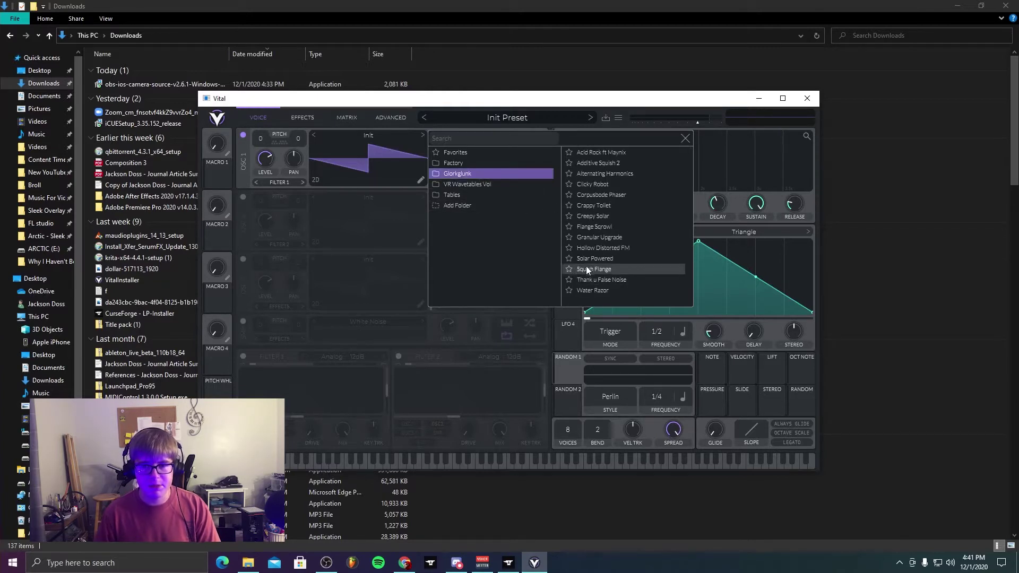
left_click(482, 185)
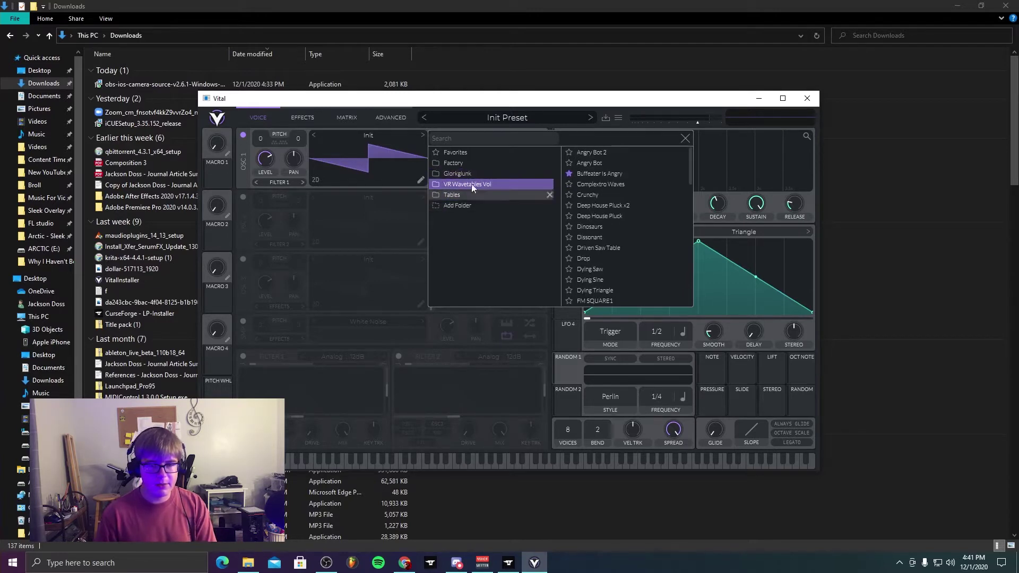
left_click(468, 194)
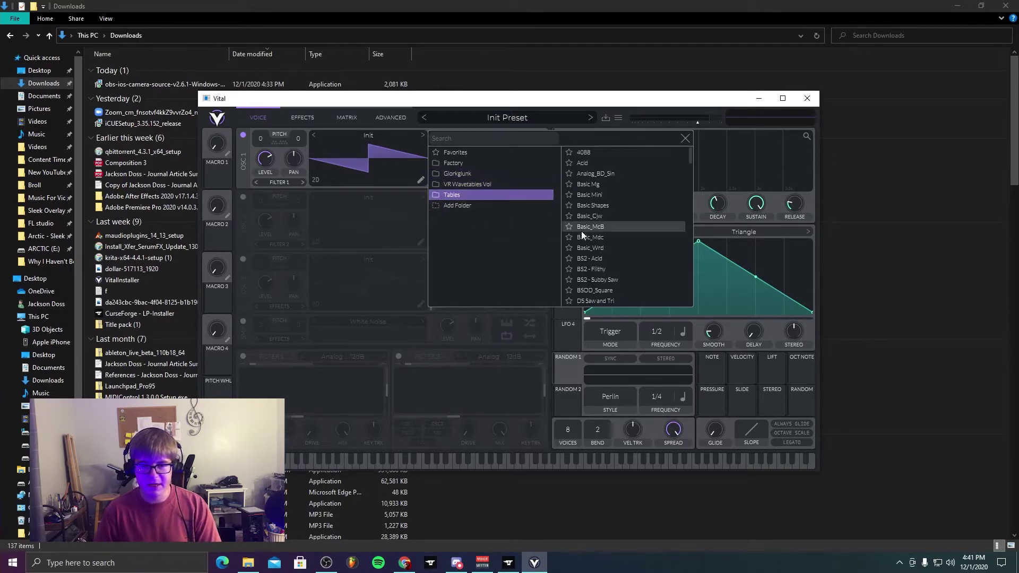
scroll(582, 236, "down", 5)
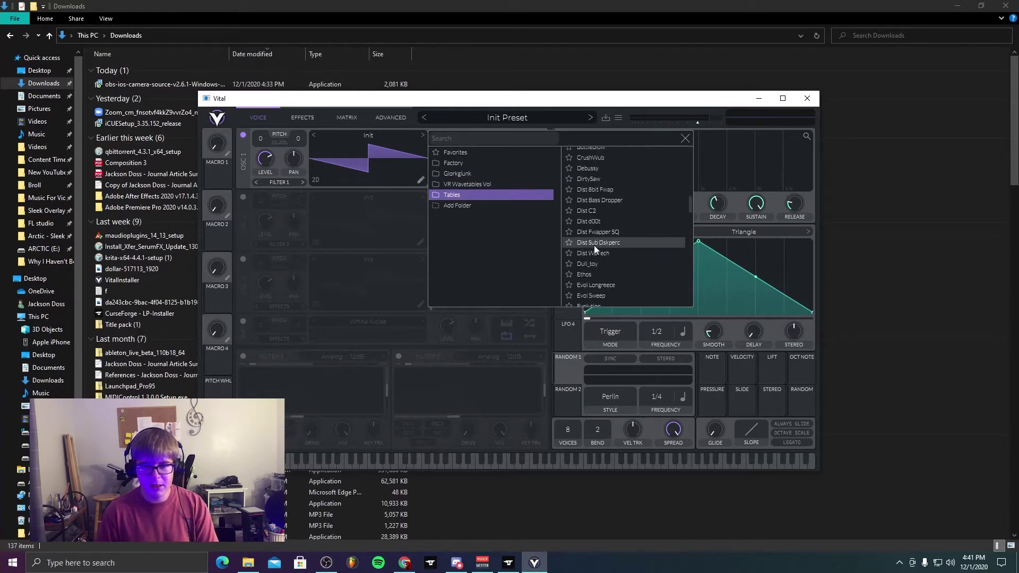
scroll(595, 246, "down", 4)
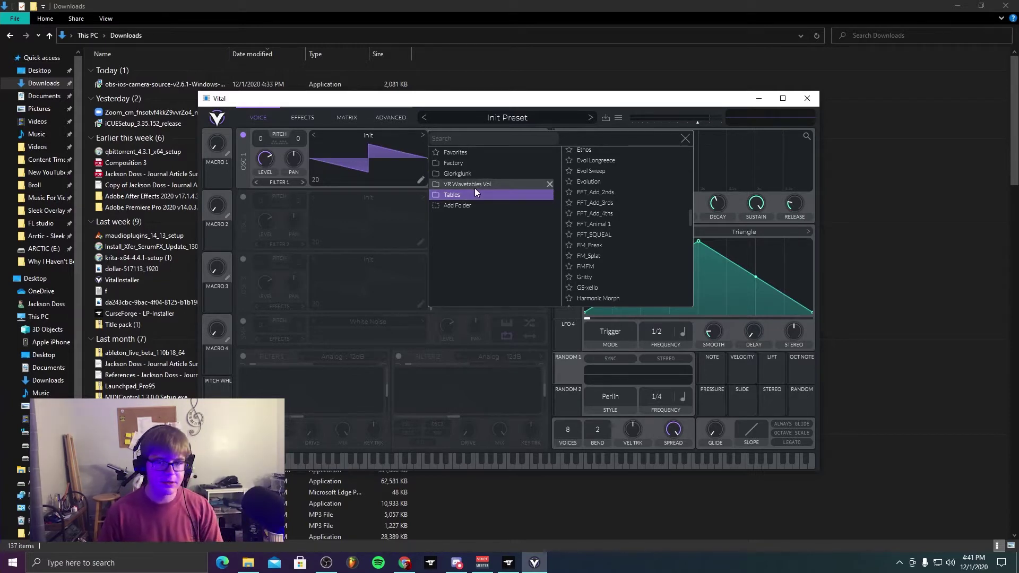
Step: Try FFT_Animal 1 in oscillator 1, replace it with the Reesey Mess 3 [SL] wavetable, and close the wavetable browser
left_click(582, 227)
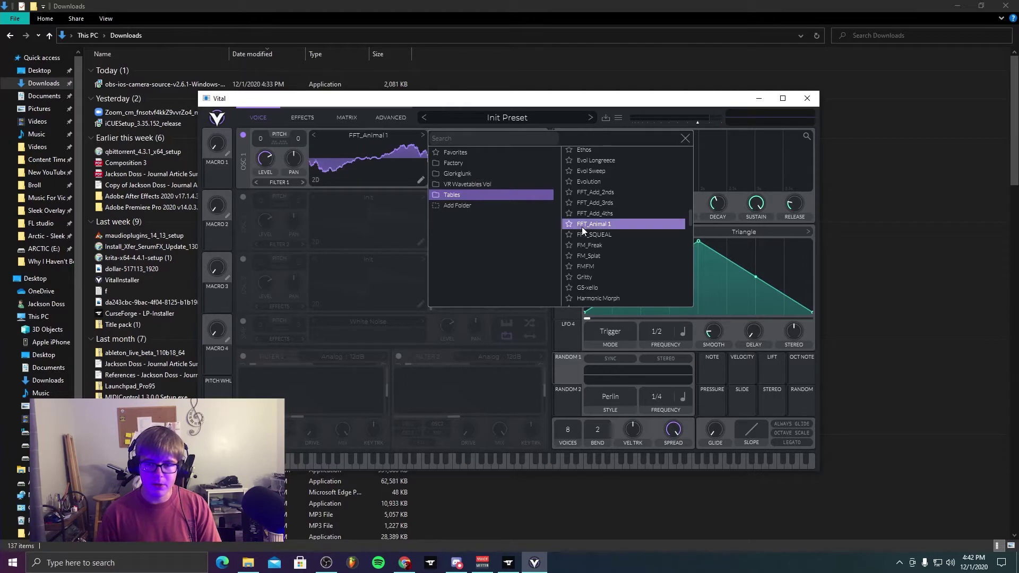
scroll(615, 215, "down", 5)
scroll(616, 222, "down", 10)
scroll(610, 254, "down", 5)
left_click(613, 212)
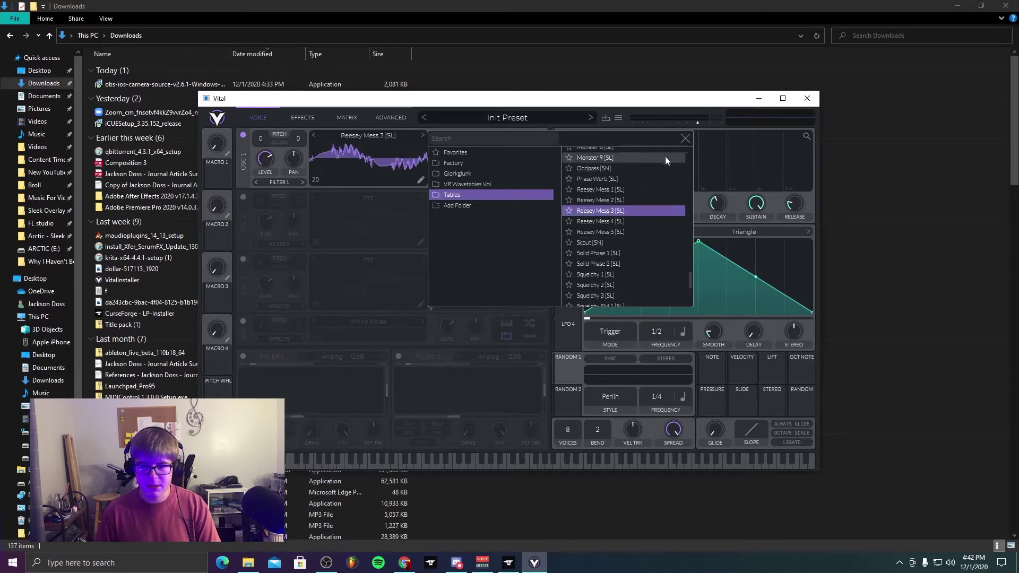
left_click(686, 139)
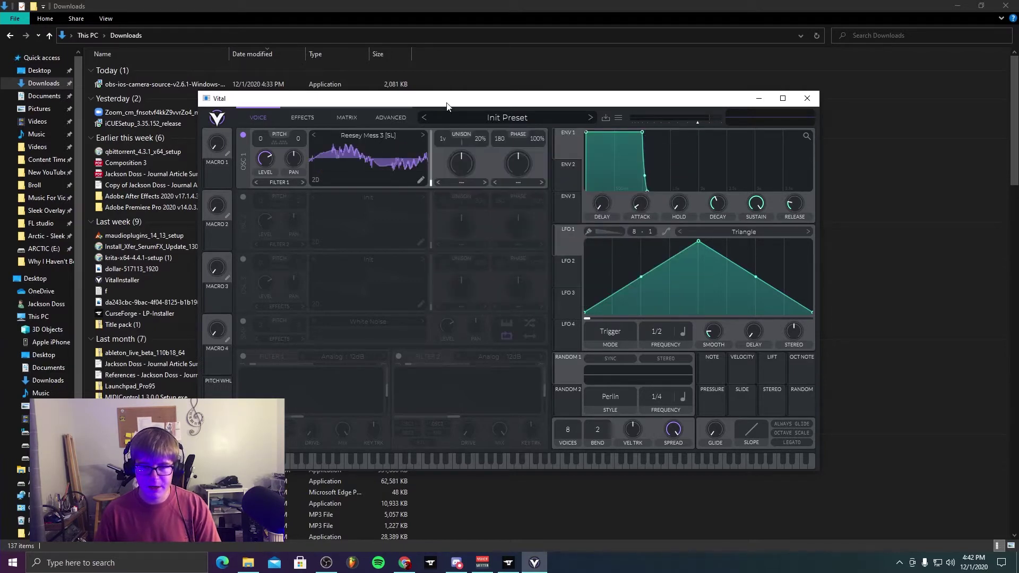
Step: Audition the Reesey Mess 3 [SL] wavetable by playing a short run of notes
key("a")
key("s")
key("d")
key("s")
key("a")
key("a")
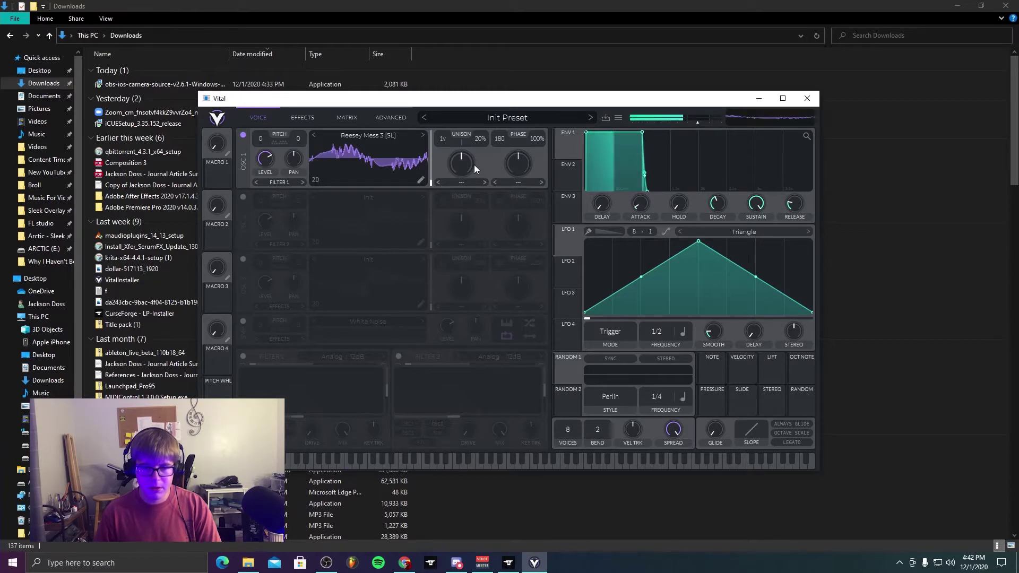
key("a")
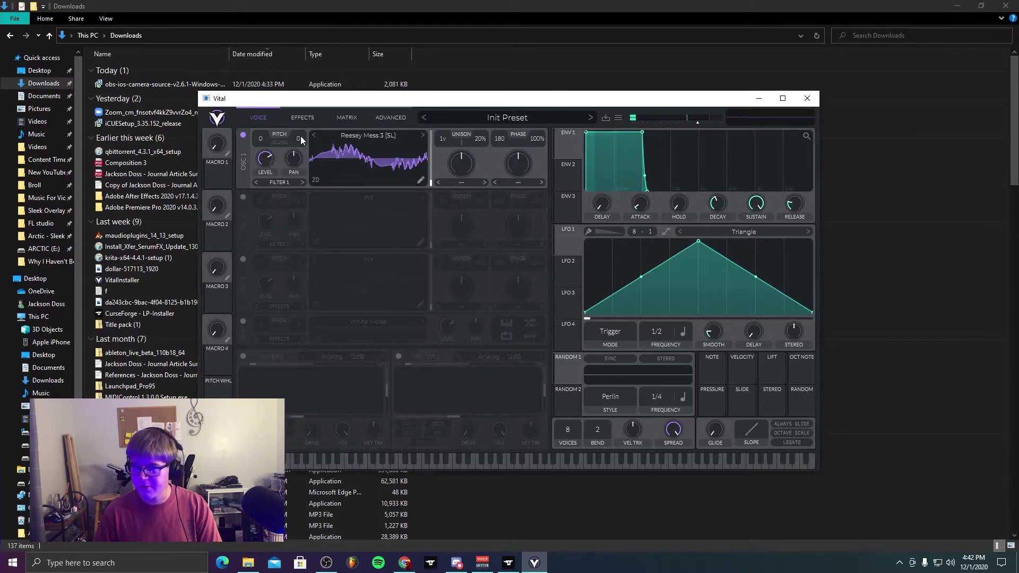
Step: Enable oscillator 2, choose Time Skew as its spectral morph, and raise the morph amount
left_click(239, 198)
left_click(239, 197)
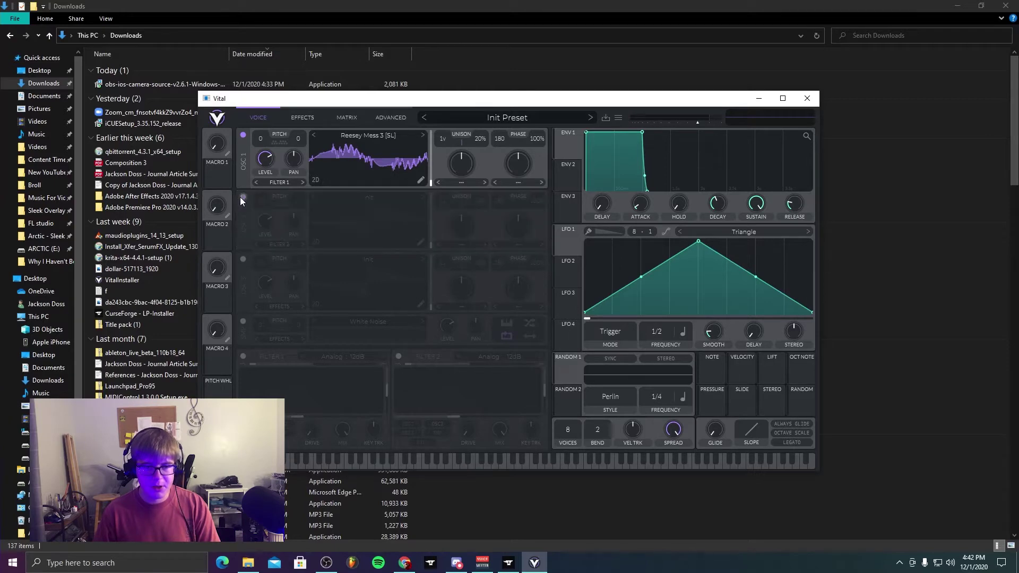
left_click(242, 197)
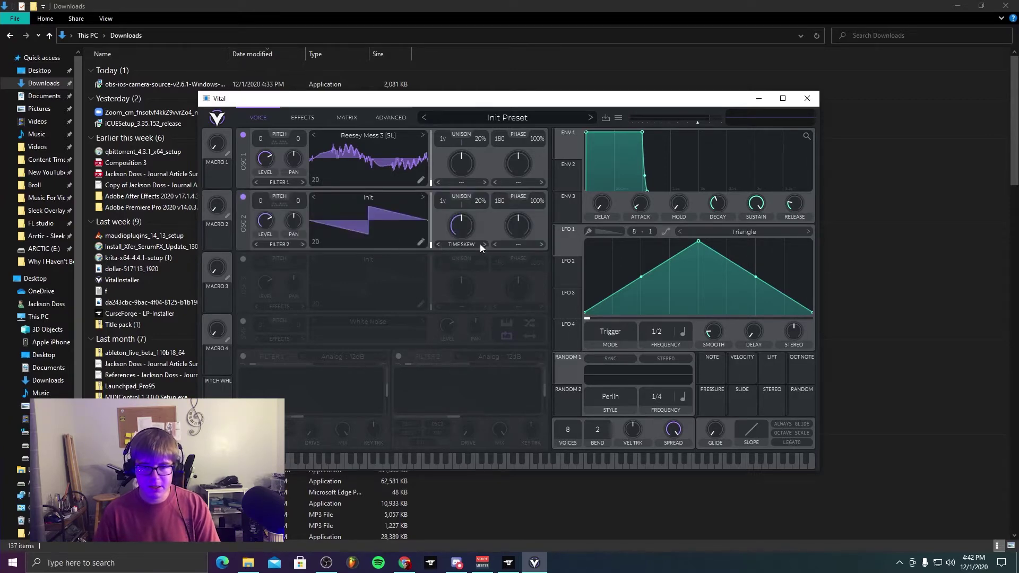
left_click_drag(470, 227, 473, 188)
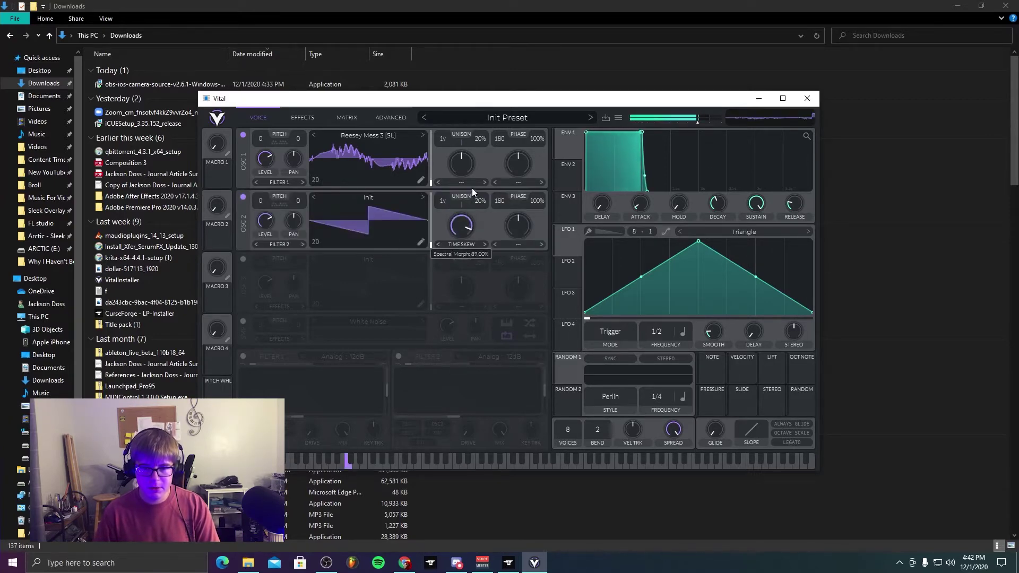
Step: Set the spectral morph to Vocode on oscillator 2 and to Formant Scale on oscillator 1, slightly raising oscillator 1's morph amount
left_click(462, 243)
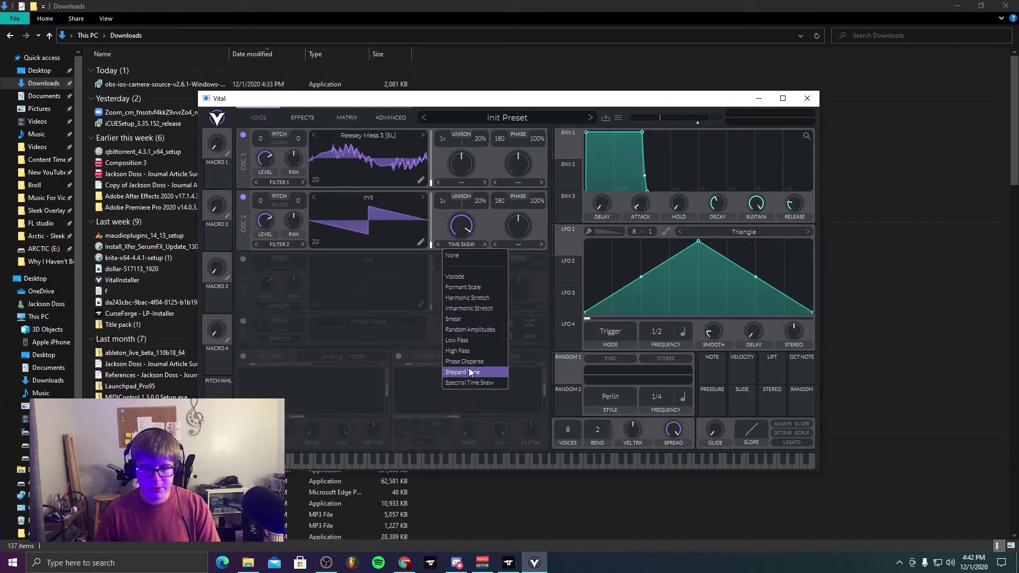
left_click(469, 287)
left_click(460, 244)
left_click(467, 228)
mouse_move(463, 169)
left_mouse_down()
mouse_move(464, 144)
mouse_move(457, 198)
mouse_move(474, 138)
mouse_move(453, 196)
mouse_move(467, 137)
mouse_move(466, 157)
left_mouse_up()
Step: Apply the Formant wave distortion to oscillator 1 and raise its amount
left_click(508, 183)
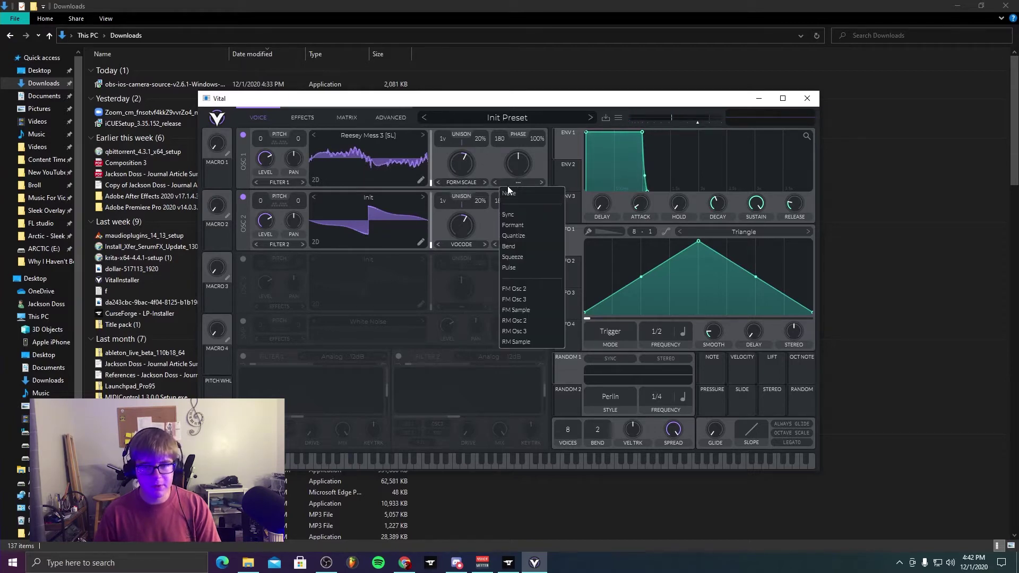
left_click(513, 225)
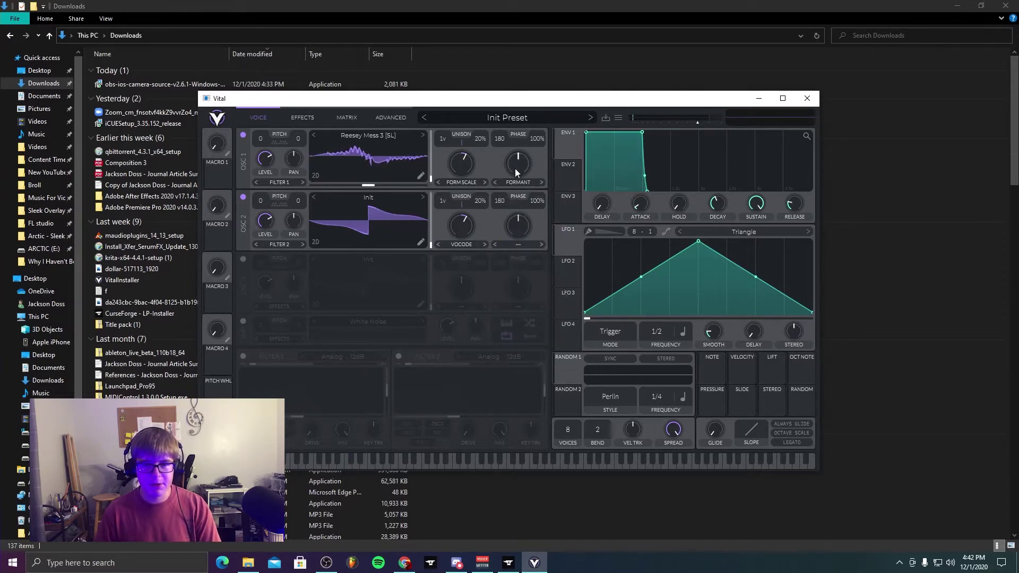
left_click_drag(514, 163, 516, 139)
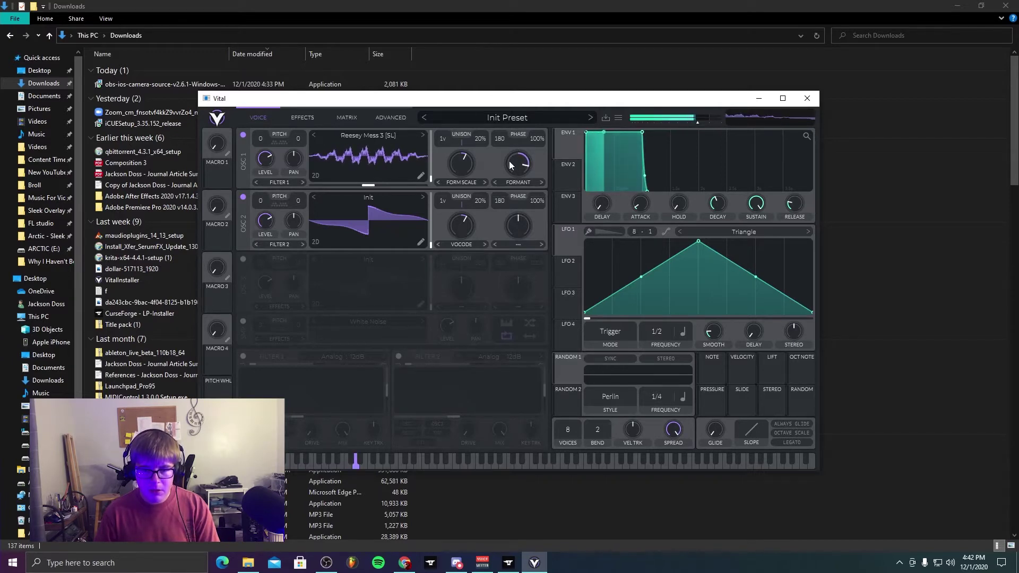
Step: Set oscillator 1's wave distortion to FM Osc 2 and adjust the FM amount
left_click(511, 182)
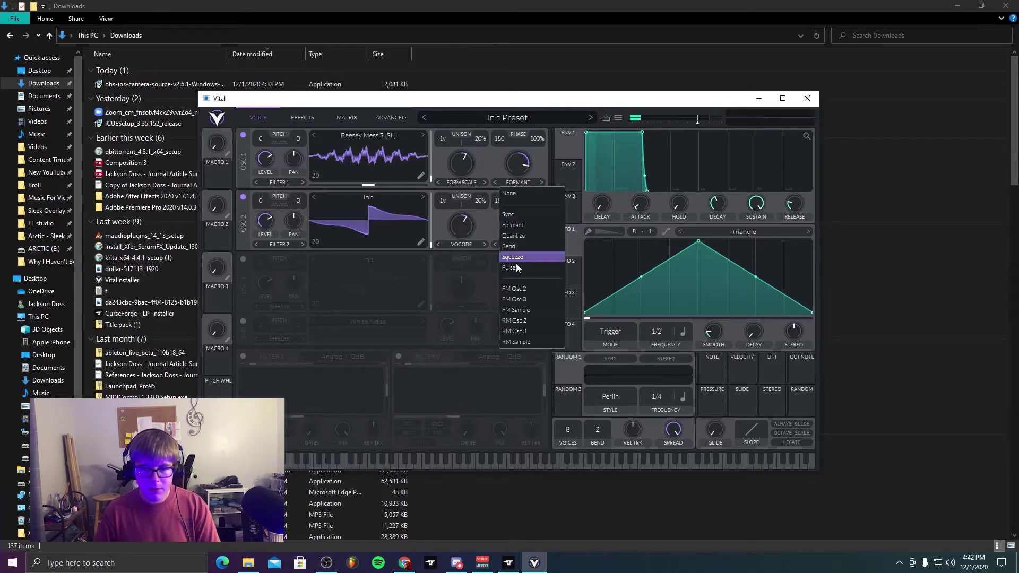
left_click(516, 291)
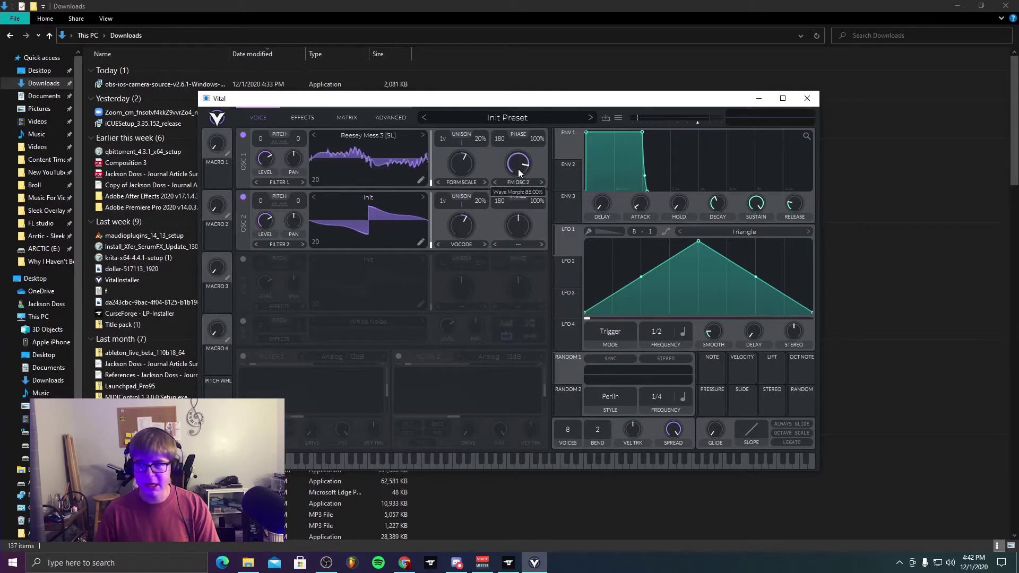
mouse_move(518, 169)
left_mouse_down()
mouse_move(499, 220)
mouse_move(512, 177)
left_mouse_up()
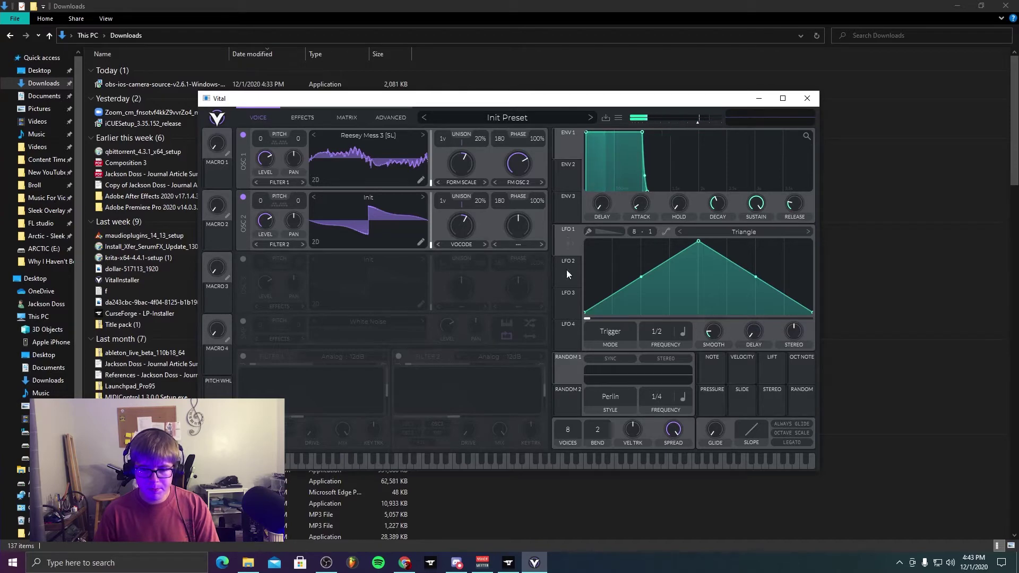
Step: Assign LFO 1 to modulate oscillator 1's FM amount and Formant Scale amount
left_click_drag(562, 248, 518, 183)
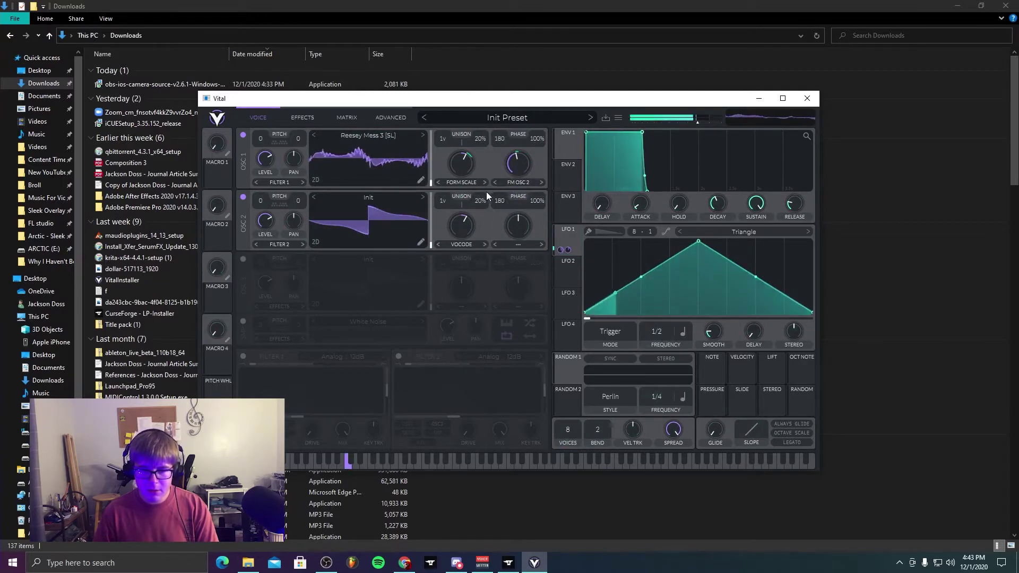
mouse_move(462, 175)
left_click_drag(462, 192, 465, 194)
Step: Load the Basic_Cjw wavetable from the Tables folder into oscillator 2 and lower oscillator 1's FM amount
left_click(399, 196)
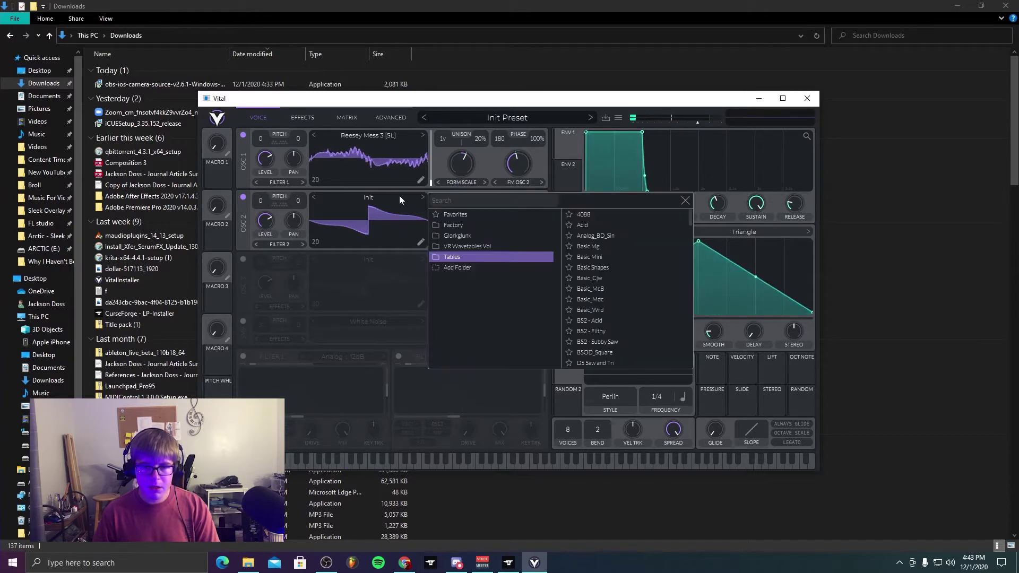
left_click(589, 279)
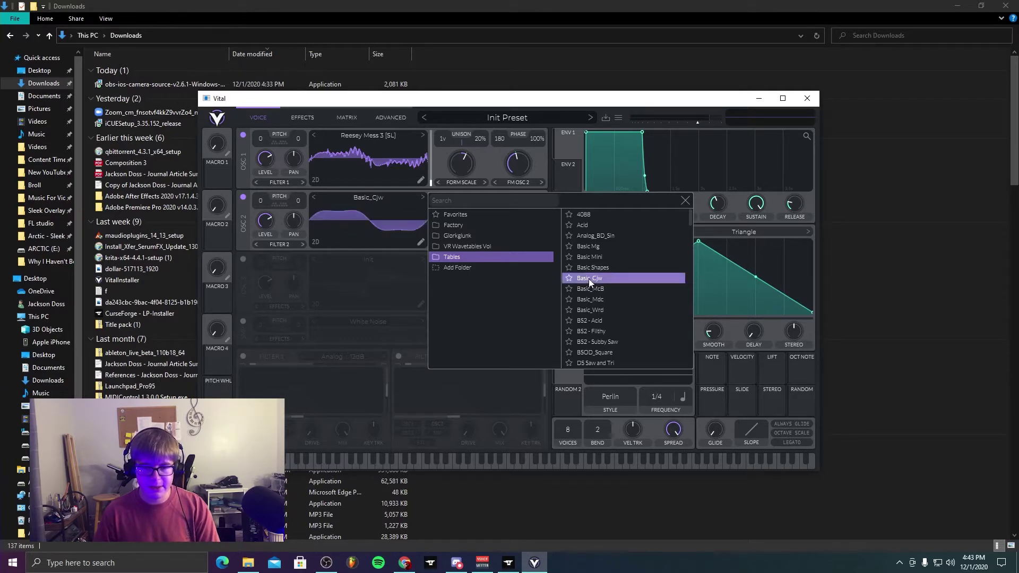
left_click(684, 200)
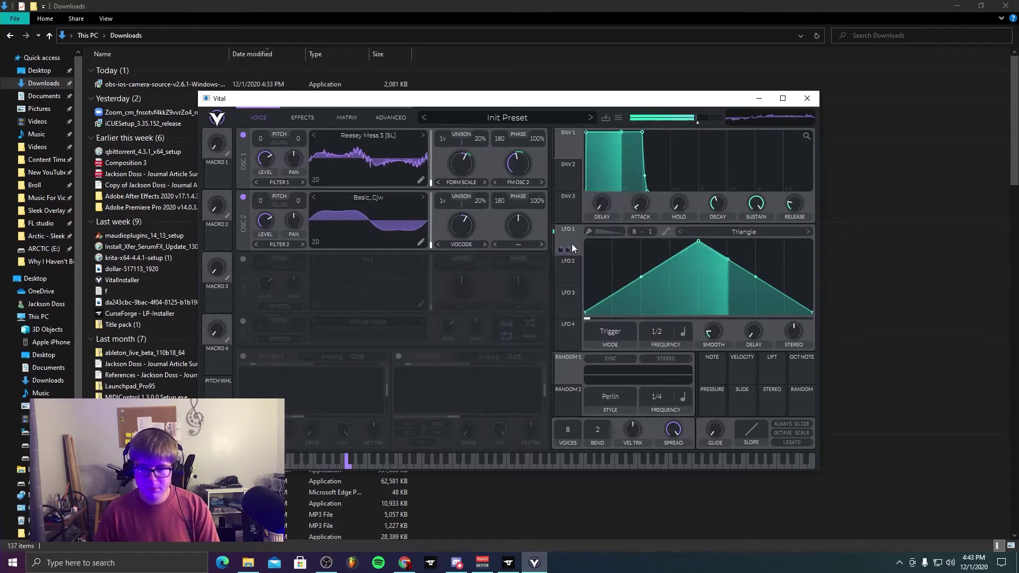
left_click_drag(515, 168, 509, 187)
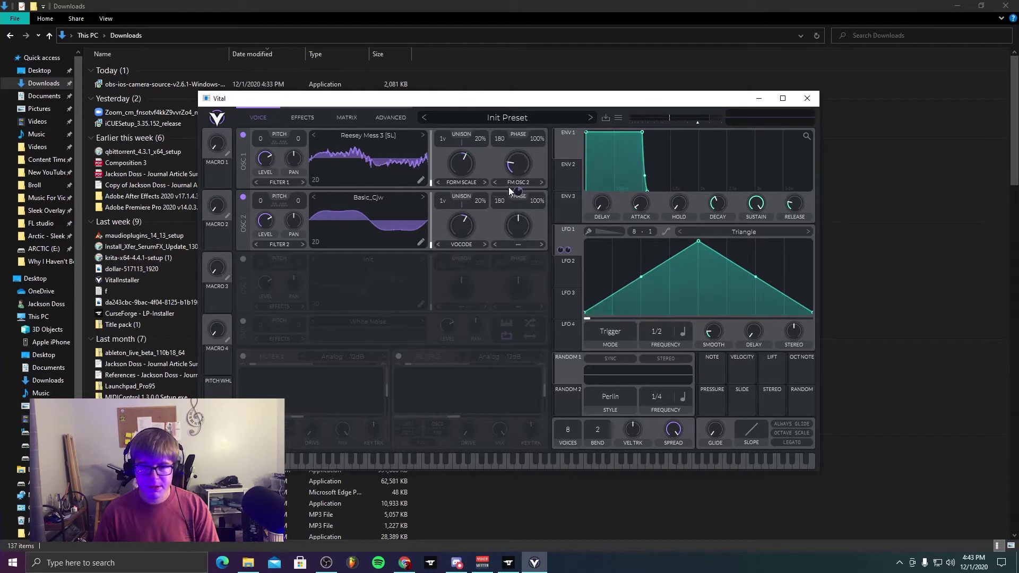
Step: Try Basic_McB in oscillator 1, settle on the Basic_Mdc wavetable, and close the wavetable browser
left_click(380, 139)
left_click(587, 227)
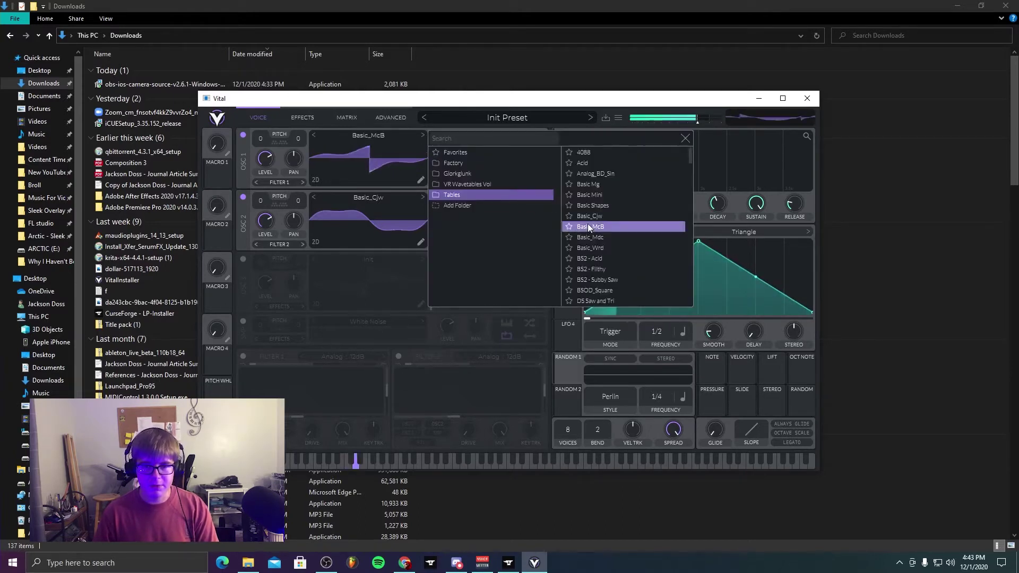
left_click(587, 239)
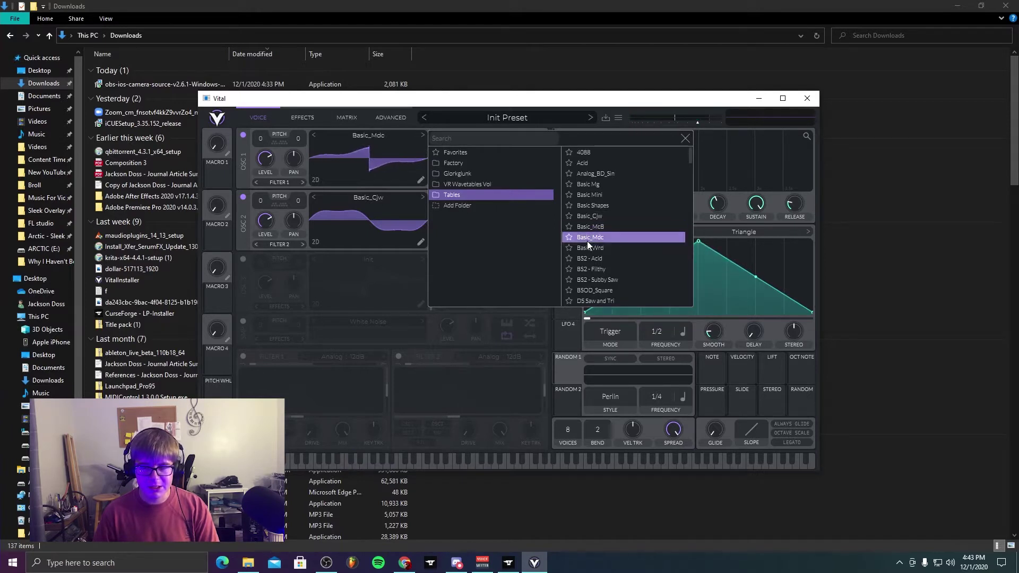
left_click(685, 139)
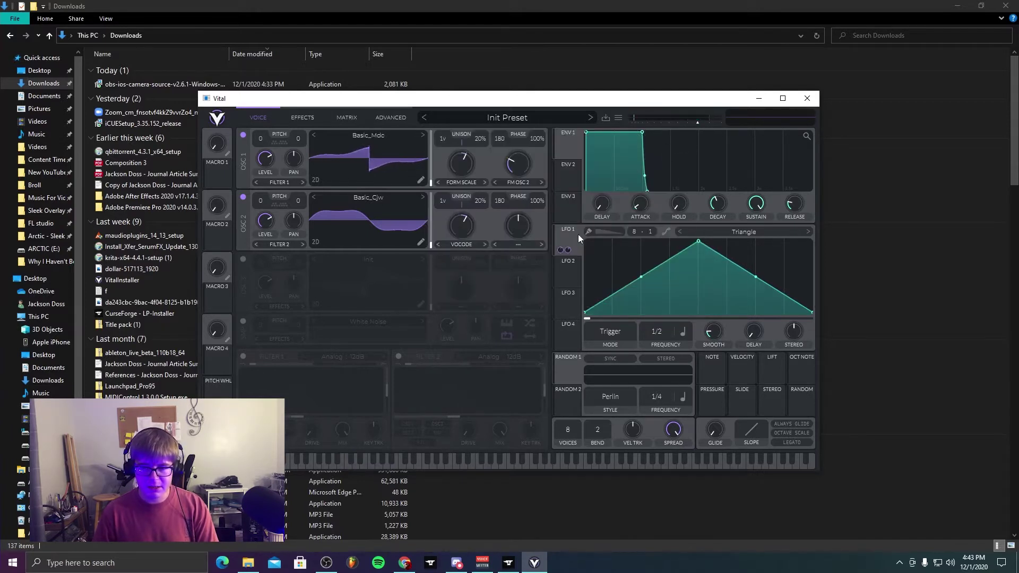
Step: Try the Quantize wave distortion on oscillator 2 at varying amounts, and replace it with Formant
left_click(524, 244)
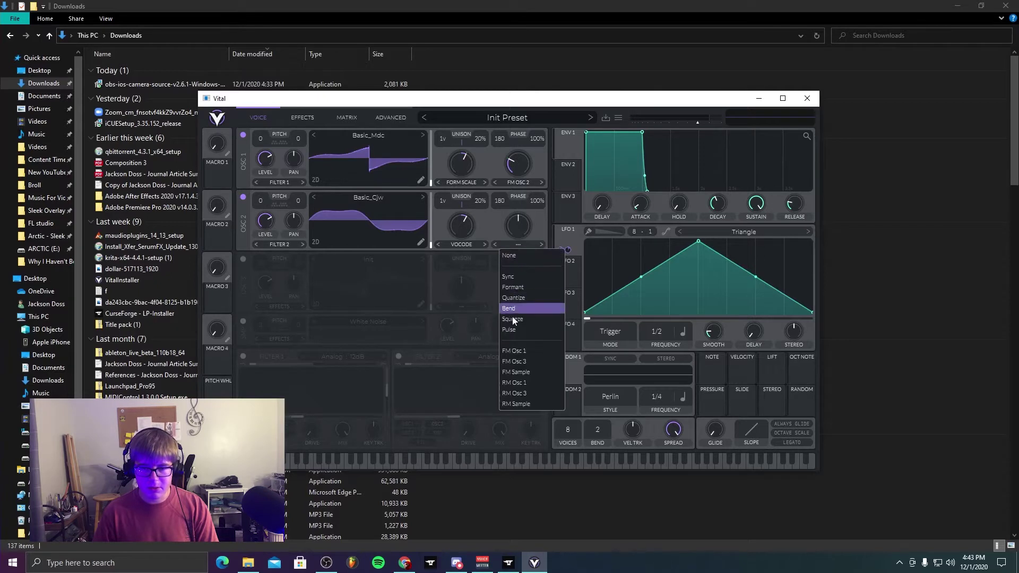
left_click(517, 300)
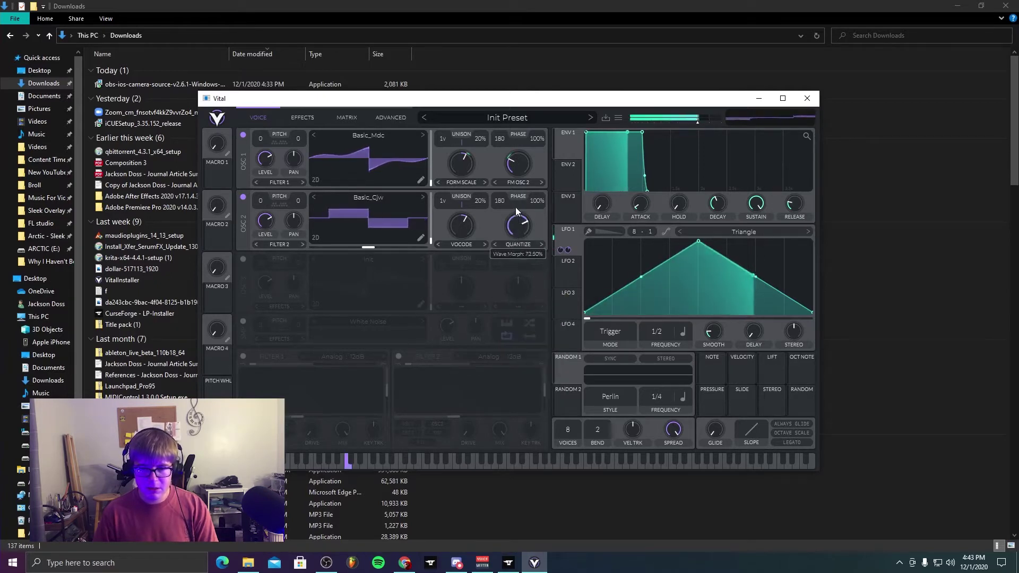
left_click_drag(515, 207, 509, 236)
left_click(507, 245)
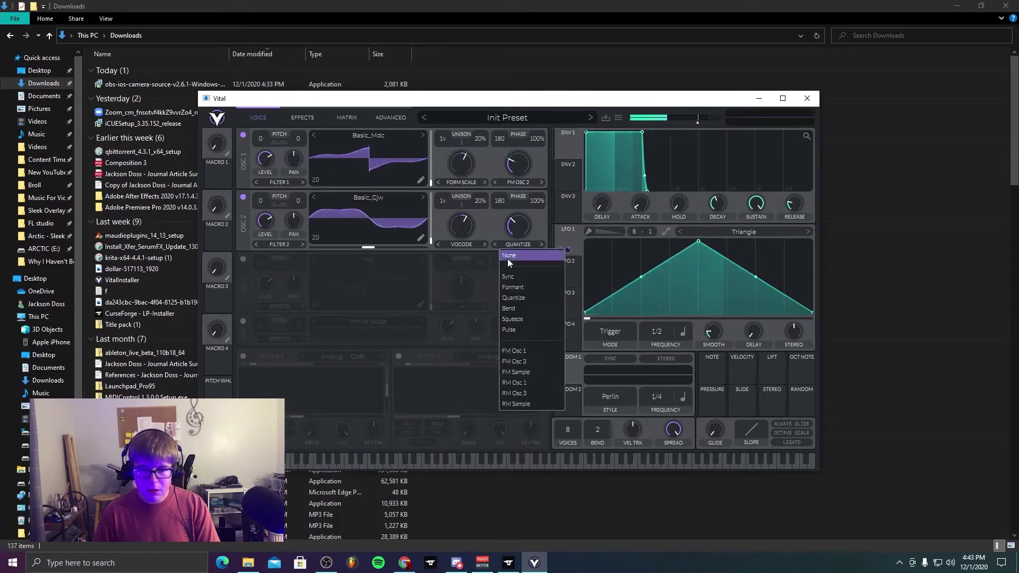
left_click(510, 287)
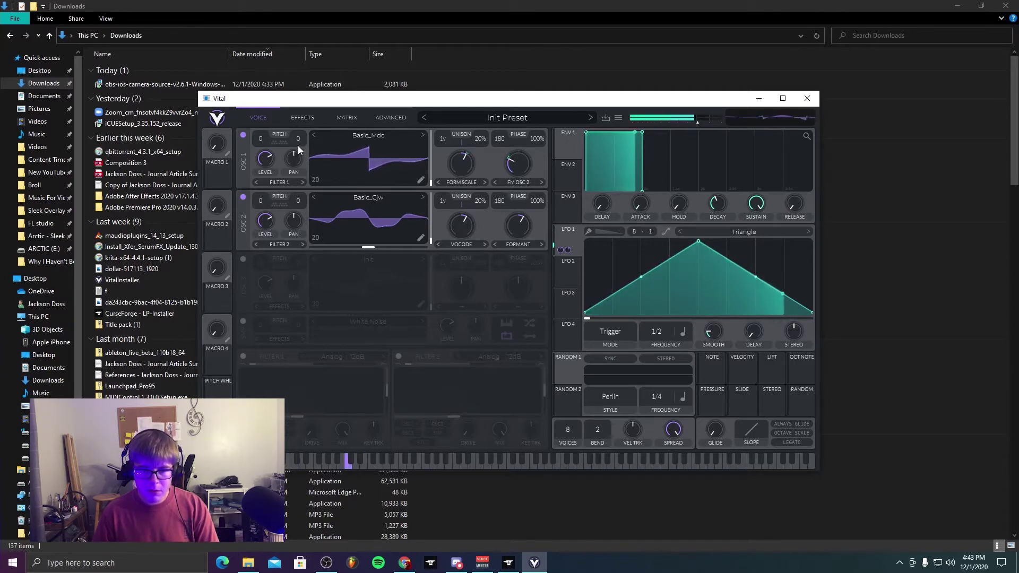
Step: Set oscillator 2's fine tune to 100 and its transpose to -8, and lower its Vocode amount
left_click_drag(297, 196, 307, 123)
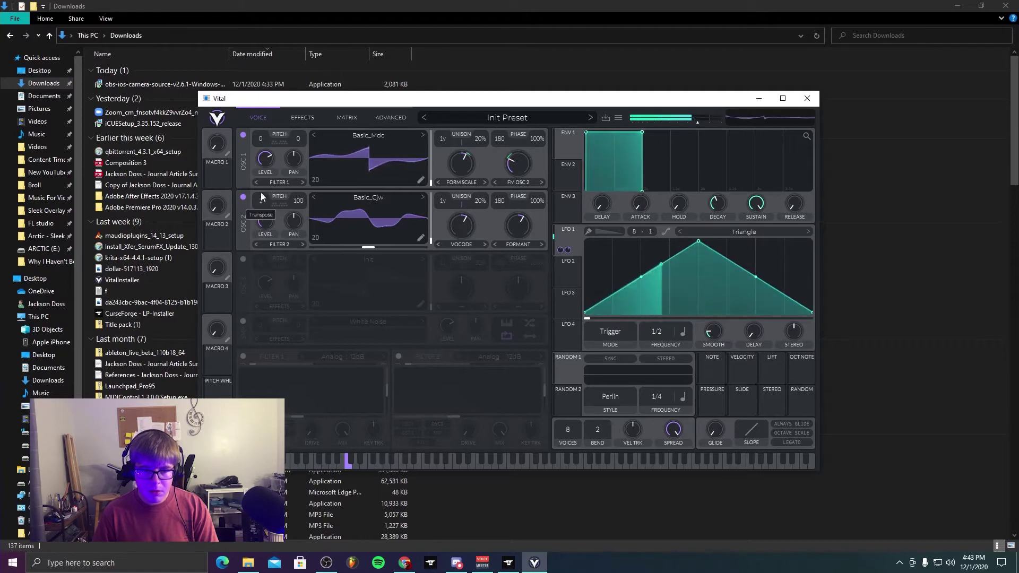
left_click_drag(260, 195, 269, 125)
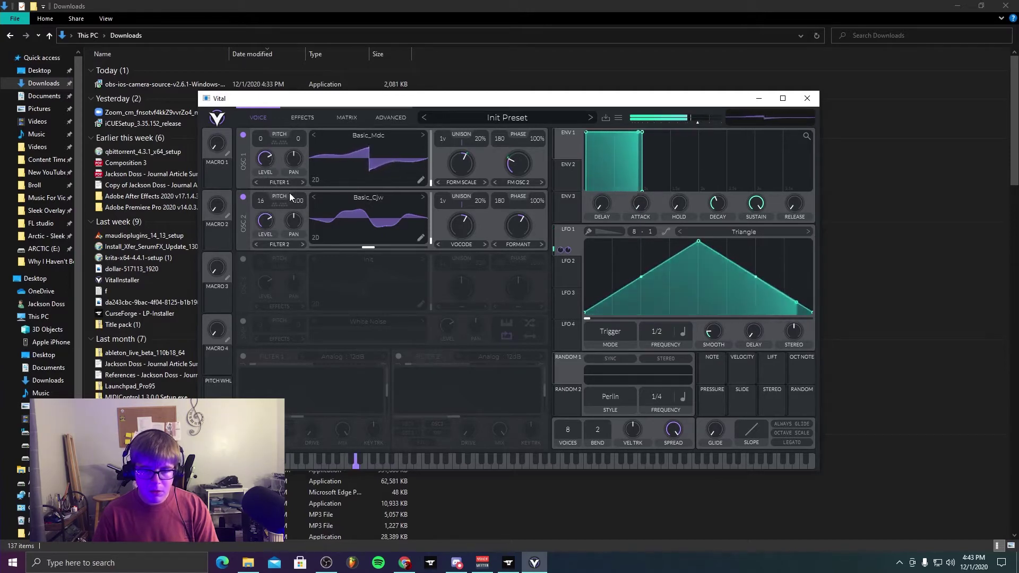
left_click_drag(453, 223, 448, 255)
left_click_drag(260, 202, 257, 386)
left_click_drag(260, 202, 269, 97)
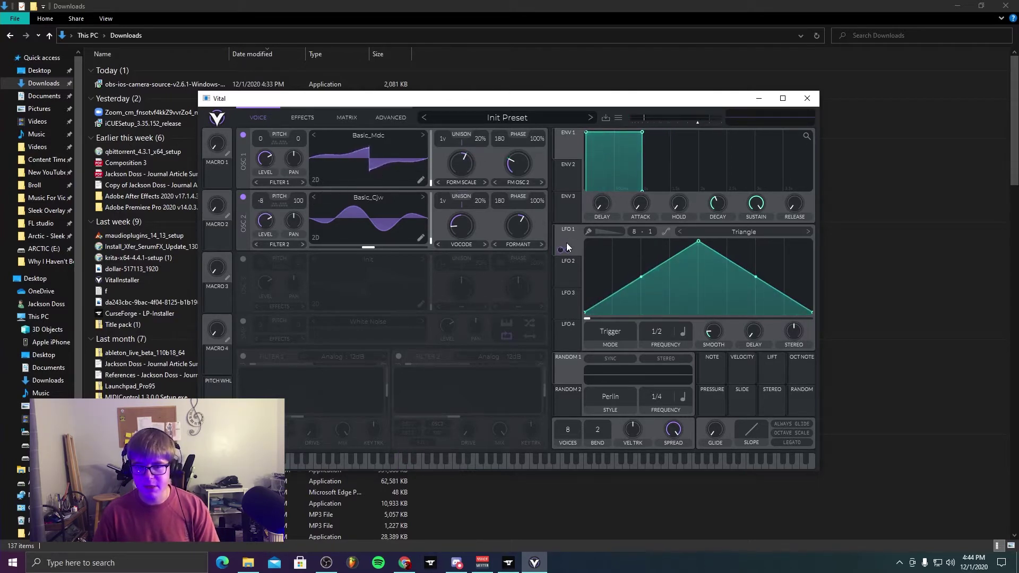
Step: Assign LFO 1 to the levels of oscillators 1 and 2, and set its frequency to 1/8
left_click_drag(565, 243, 271, 239)
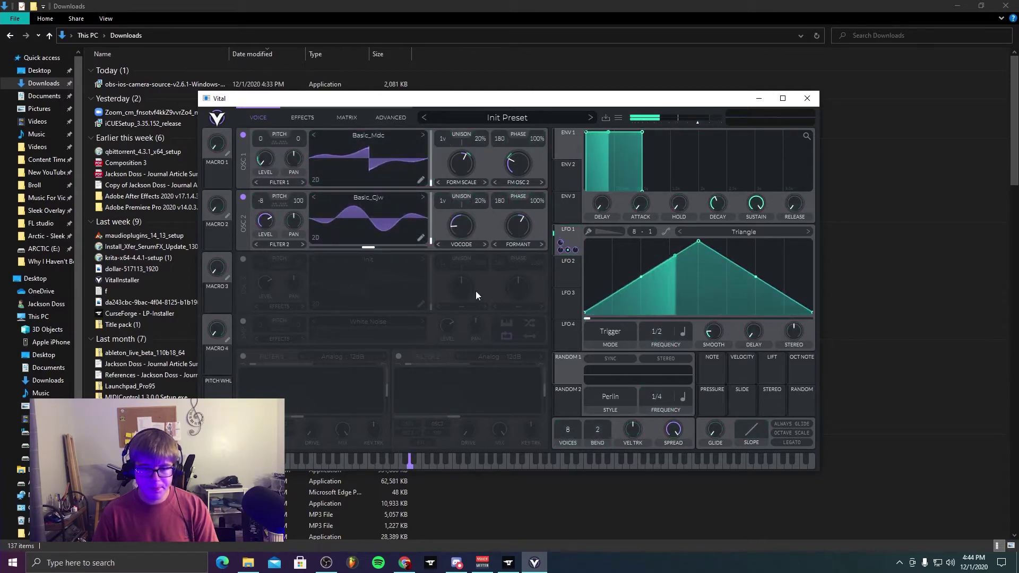
left_click_drag(649, 341, 651, 304)
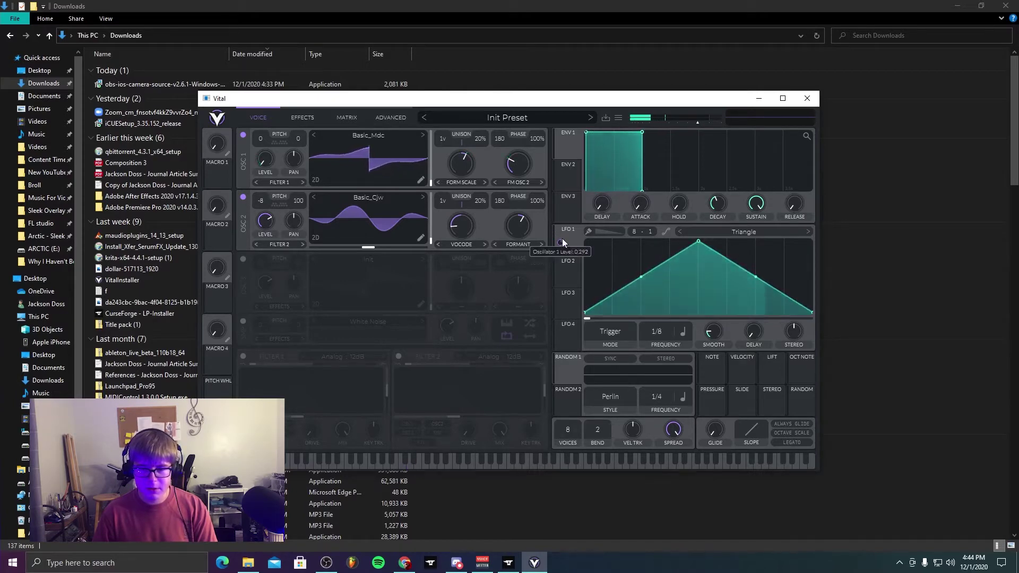
left_click_drag(561, 238, 627, 303)
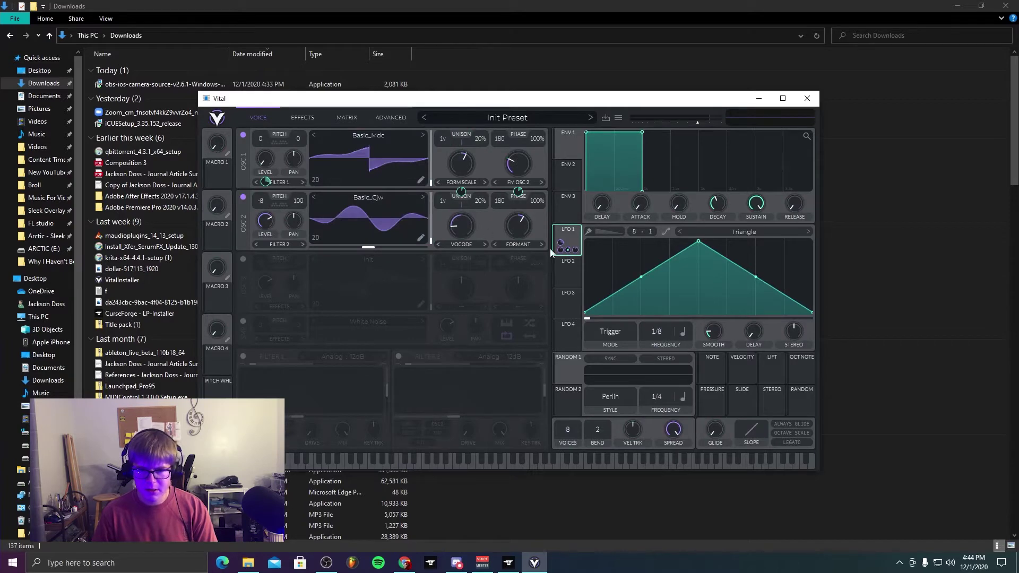
left_click_drag(561, 244, 269, 245)
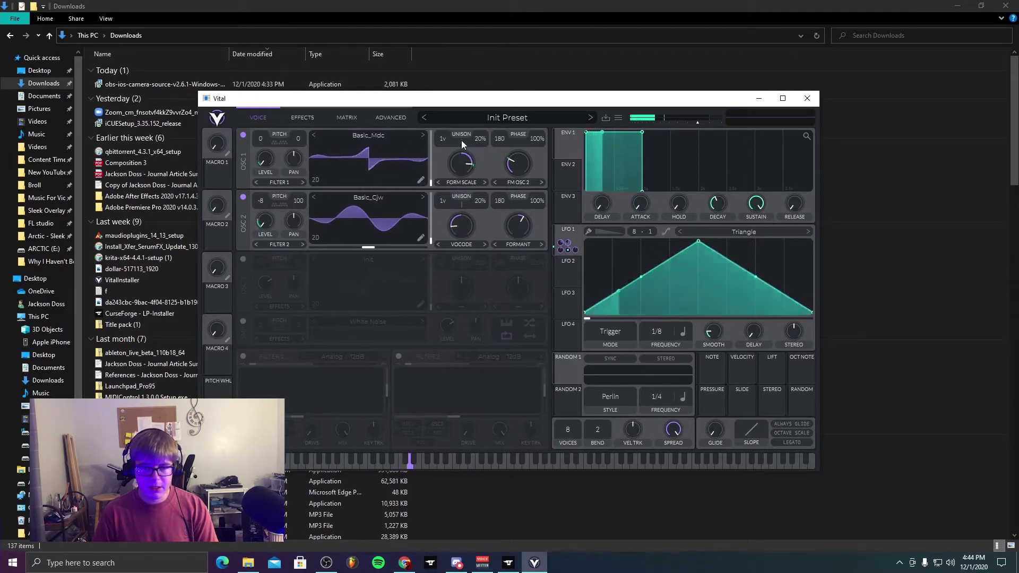
Step: Try the Grimace [SN] wavetable from the Tables folder in oscillator 1, settle on Monster 5 [SL], and close the wavetable browser
left_click(384, 139)
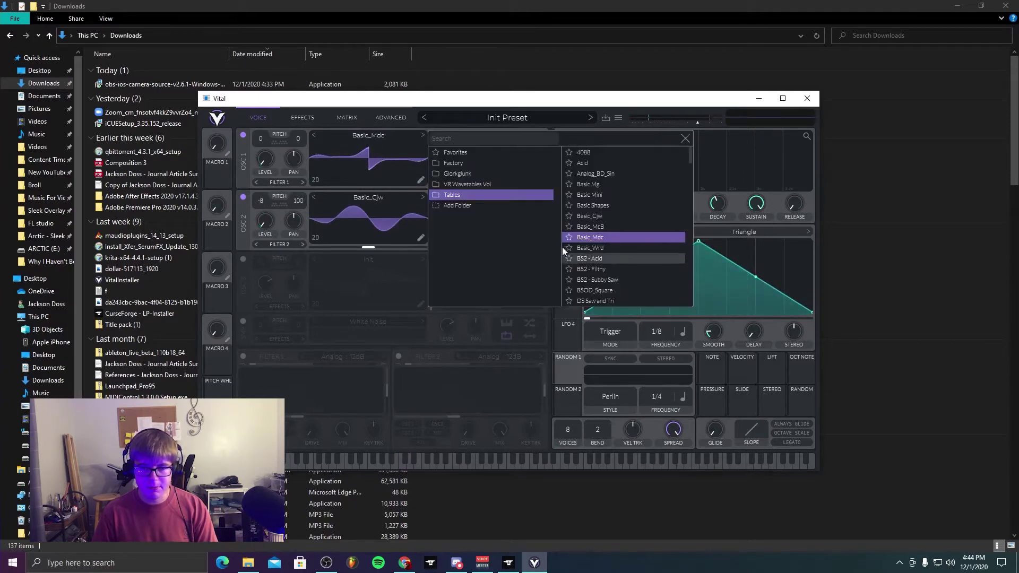
left_click(463, 183)
left_click(458, 194)
scroll(643, 204, "down", 10)
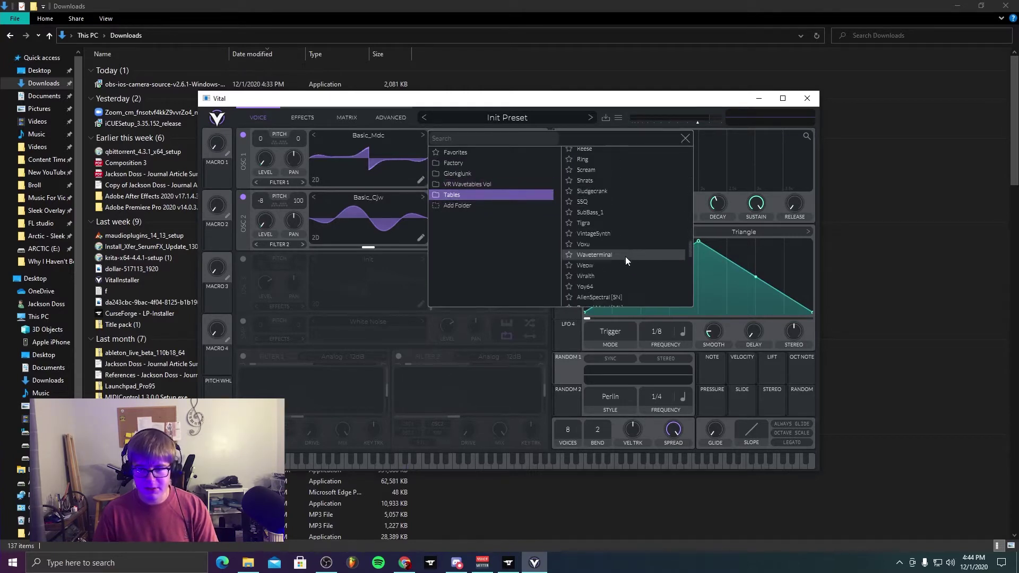
scroll(621, 258, "down", 5)
left_click(608, 251)
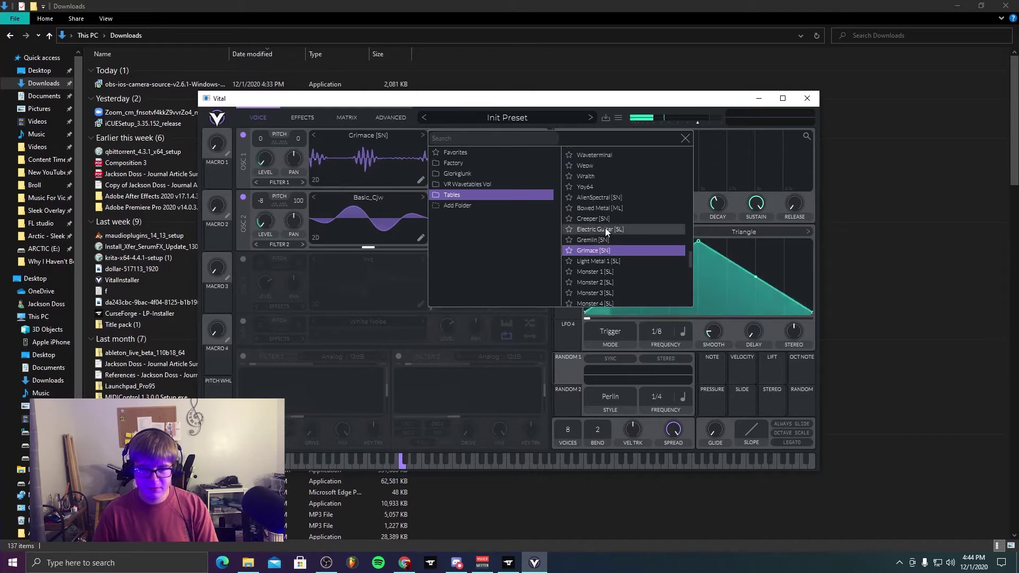
scroll(606, 236, "down", 3)
left_click(611, 239)
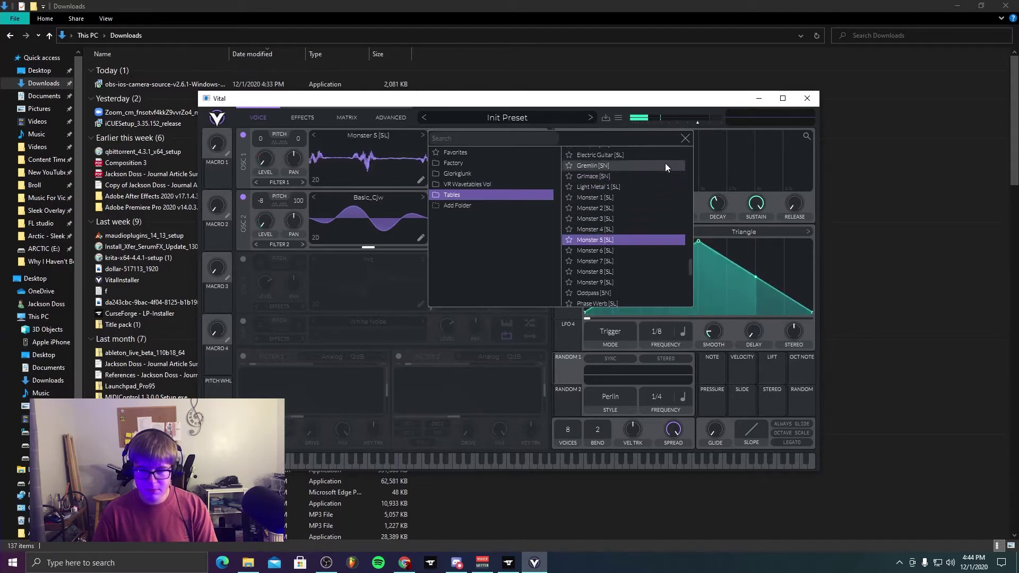
left_click(686, 138)
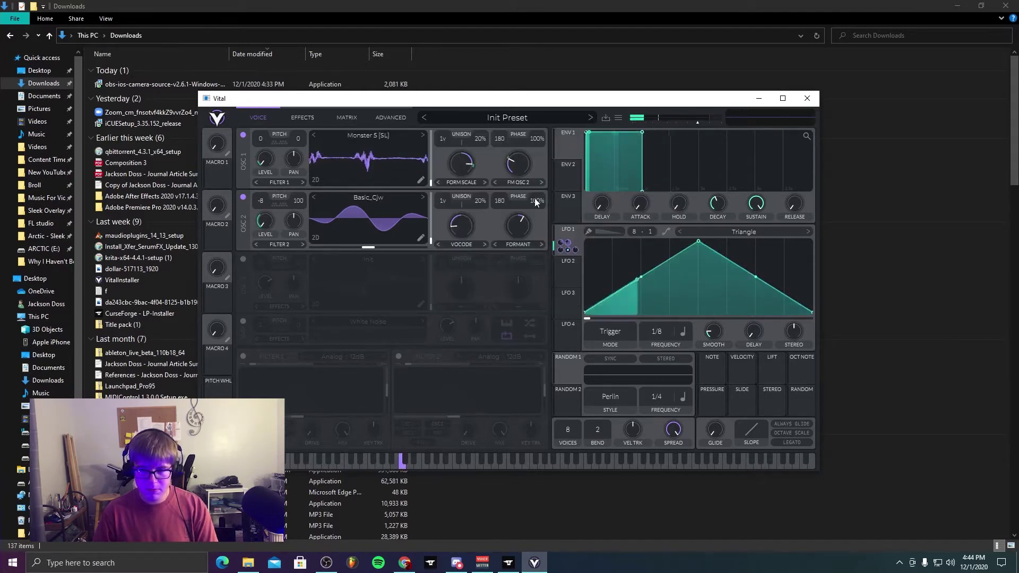
Step: Lower oscillator 1's Form Scale amount, switch its wave distortion to Squeeze, and move the distortion phase to its maximum
mouse_move(271, 171)
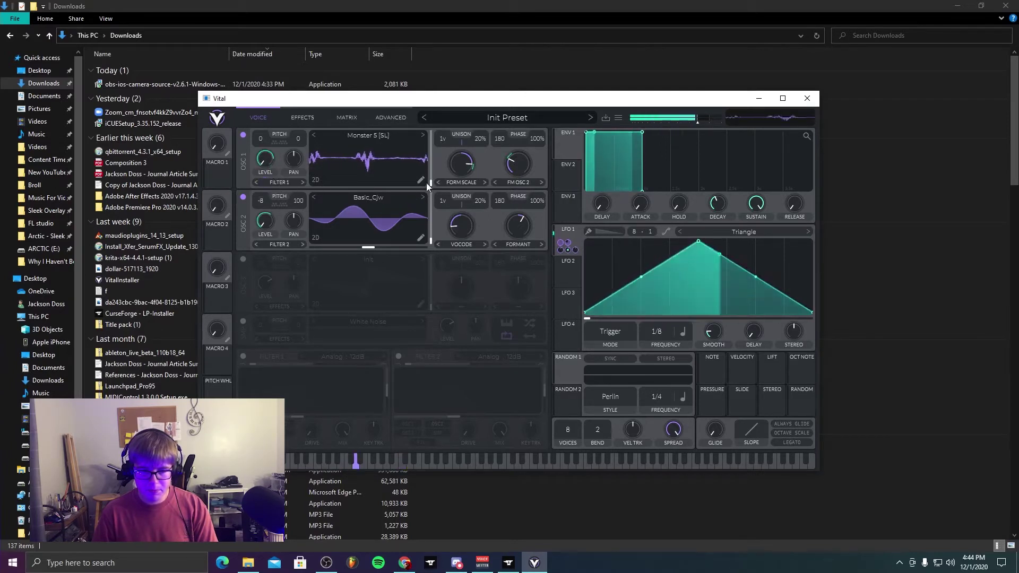
left_click_drag(457, 168, 454, 194)
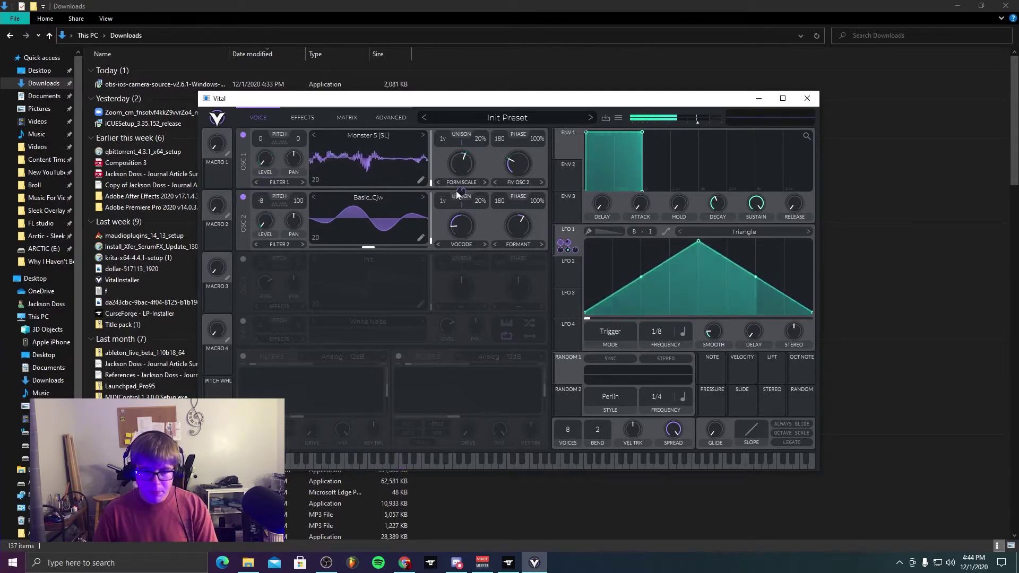
left_click(513, 183)
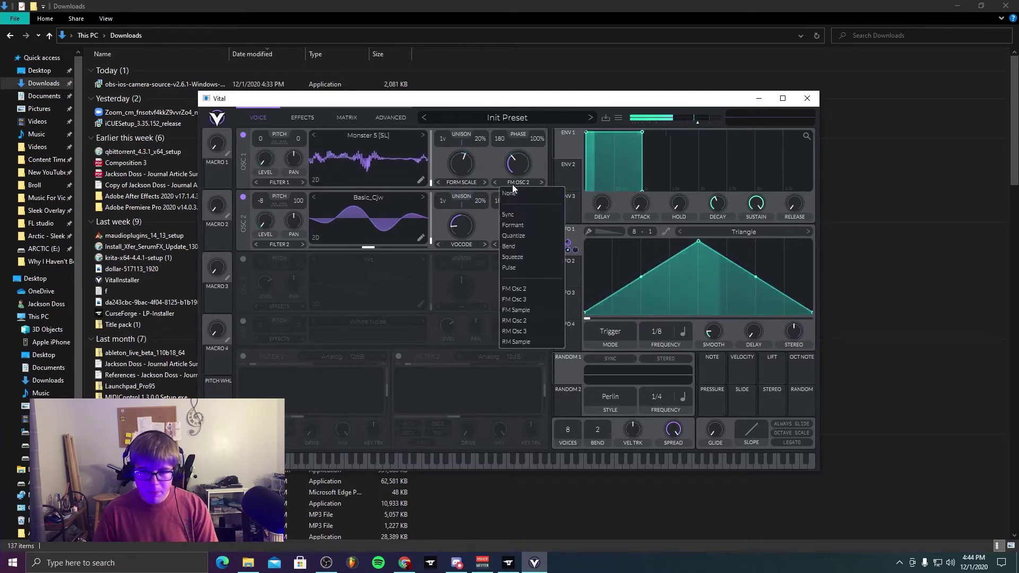
left_click(513, 257)
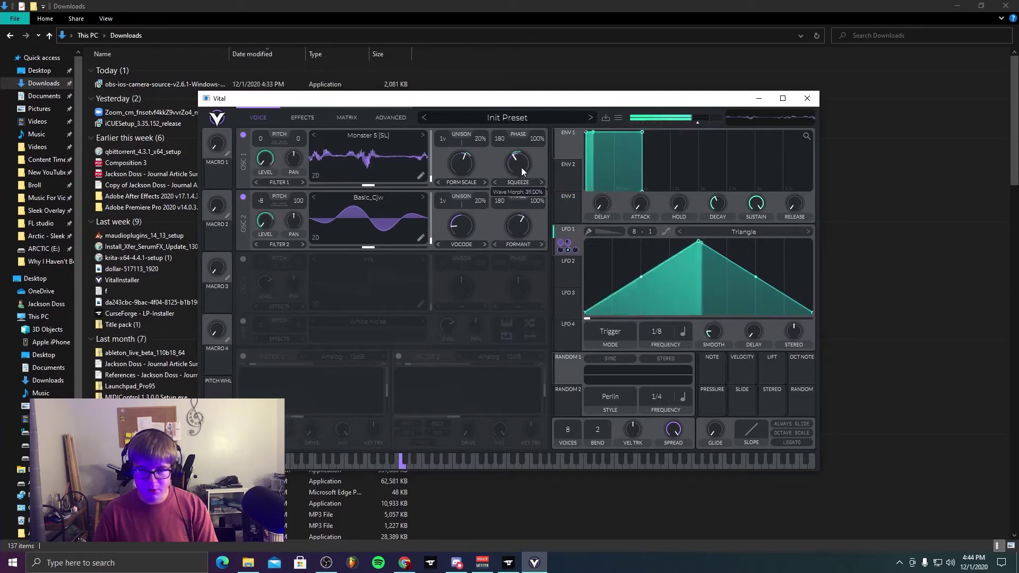
left_click_drag(368, 185, 422, 186)
Step: Change oscillator 1's wave distortion to Formant at about 30.5%, and set LFO 1's frequency to 1/4
left_click(514, 182)
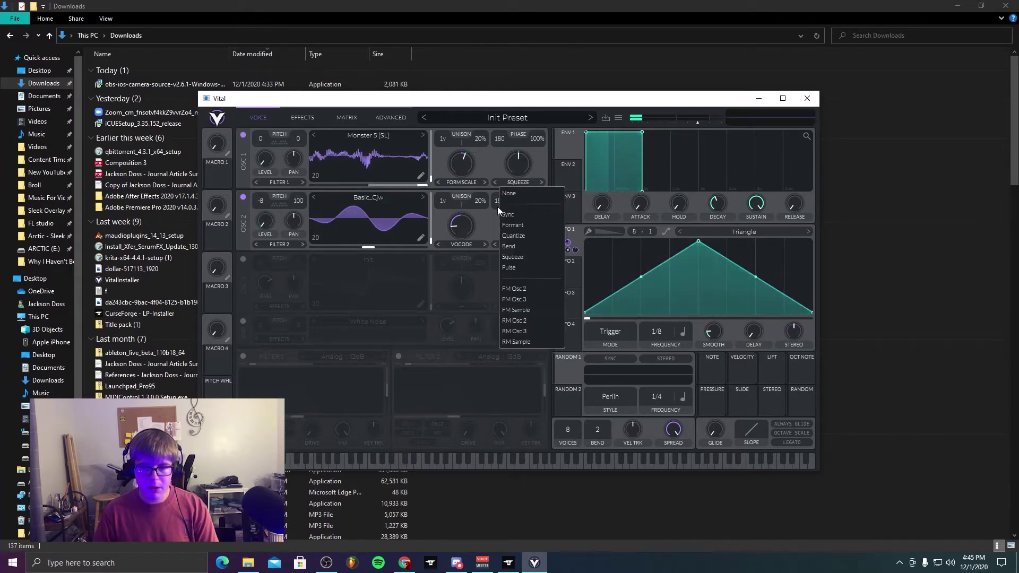
left_click(502, 225)
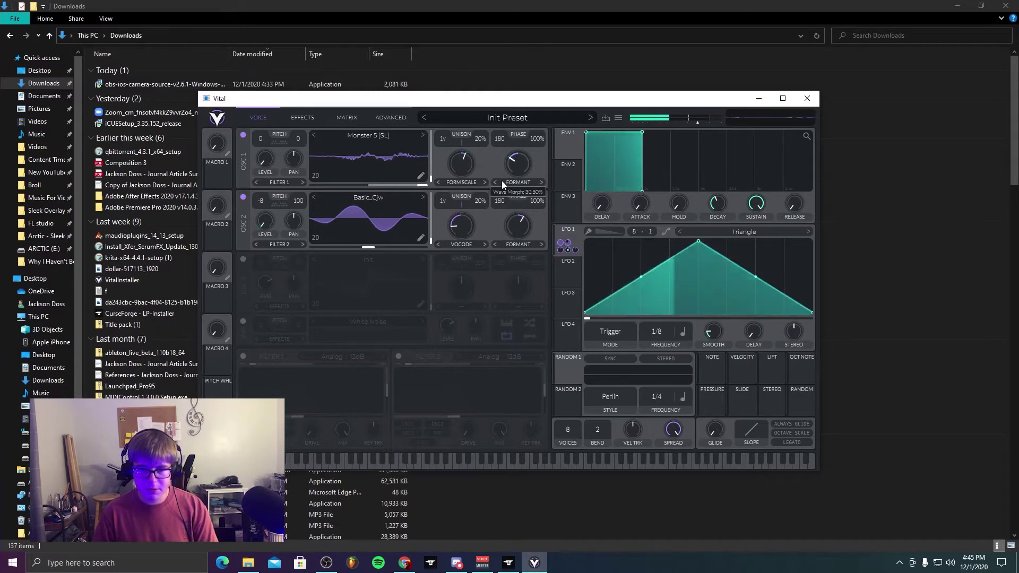
left_click_drag(652, 330, 645, 348)
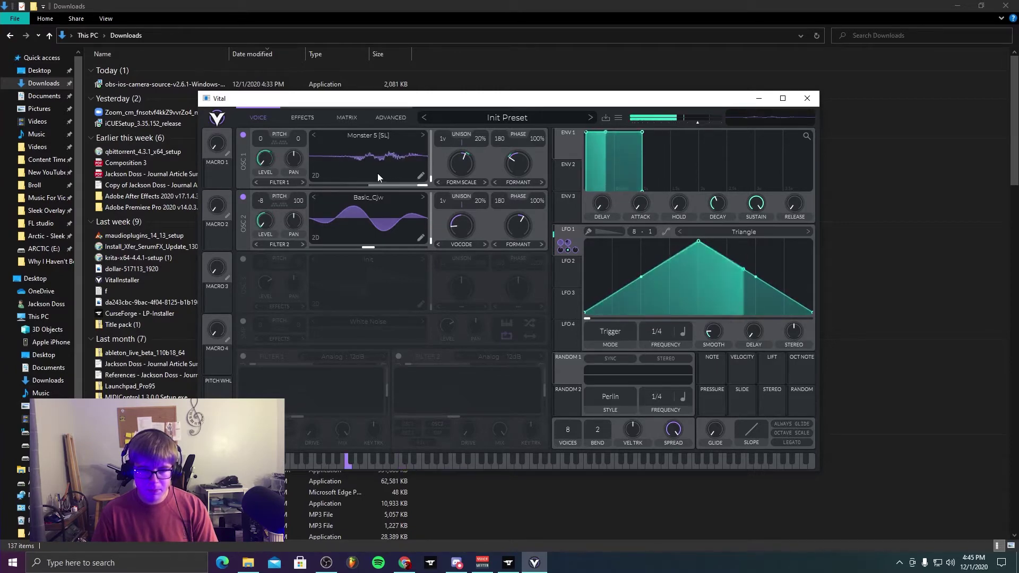
Step: Enable the Compressor effect in Multiband mode and the Soft Clip Distortion effect, leaving Chorus off
left_click(302, 117)
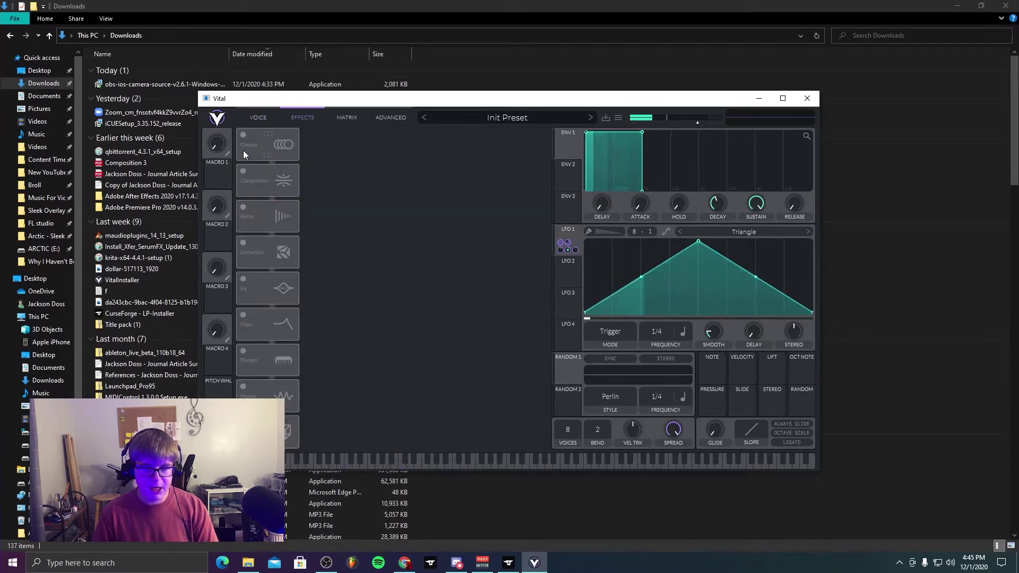
left_click(243, 170)
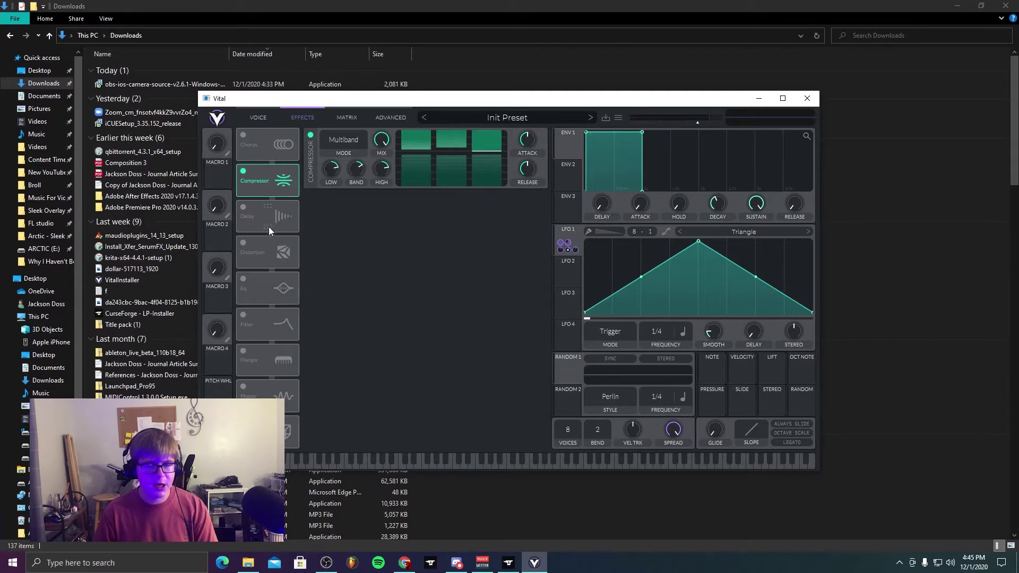
left_click(339, 141)
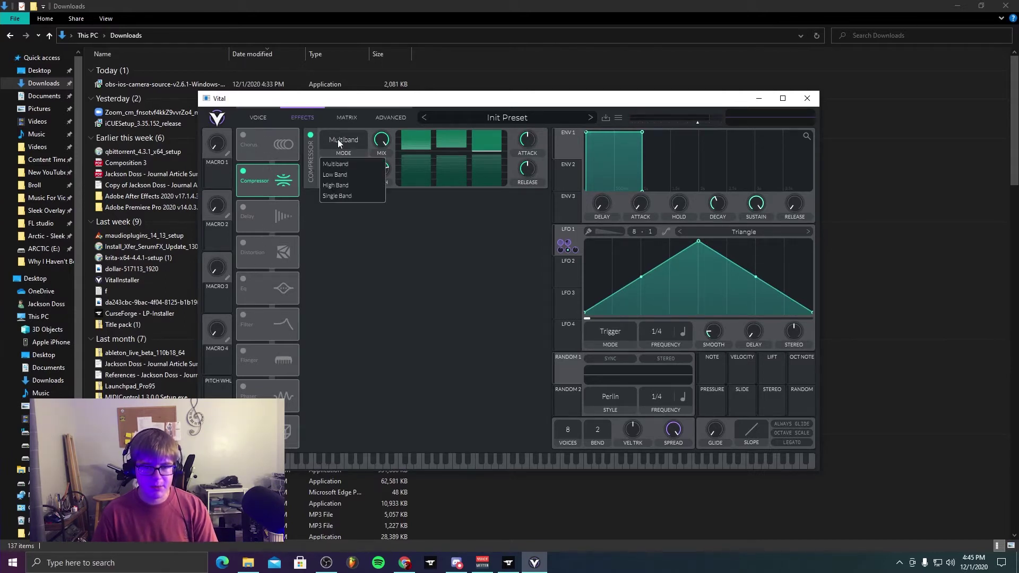
left_click(346, 236)
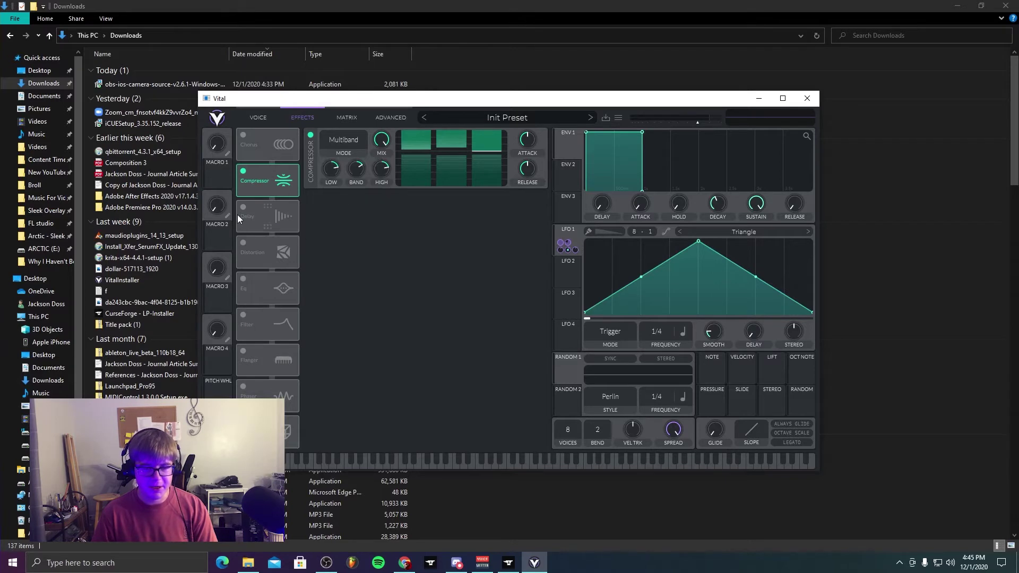
left_click(243, 242)
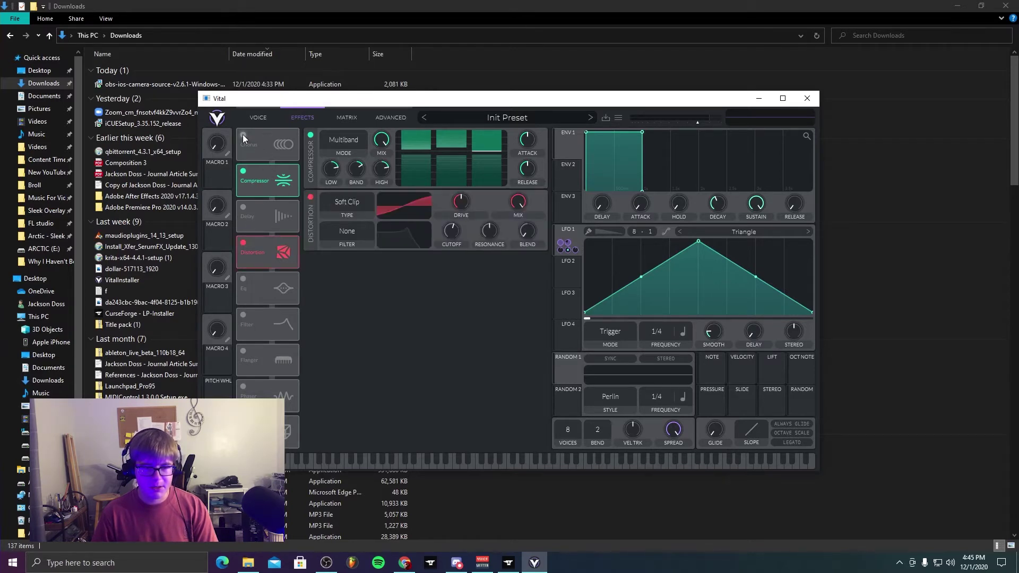
left_click(243, 134)
left_click(243, 135)
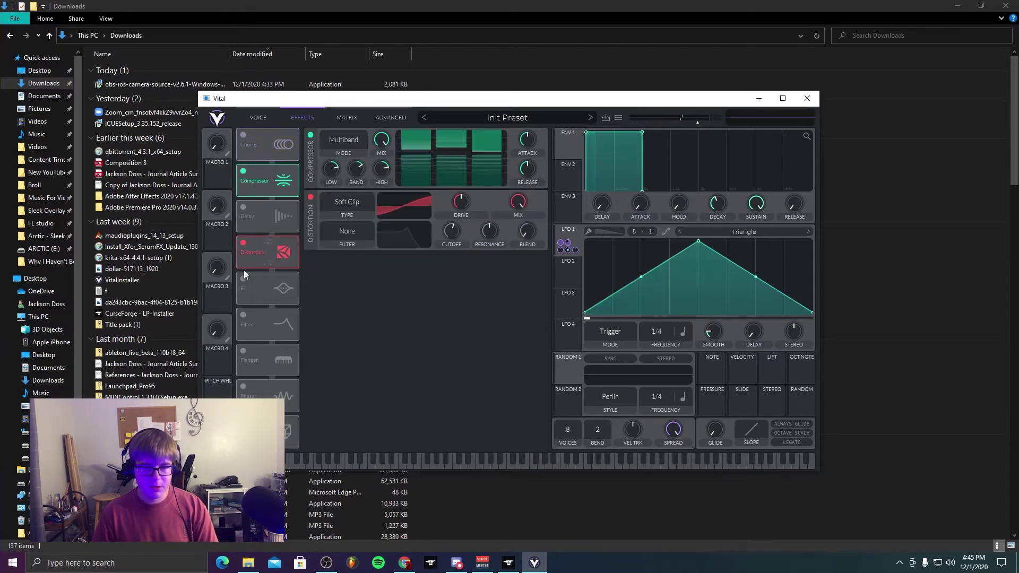
Step: Enable the Filter effect and set its mode to Comb, Low High Flange+
left_click(244, 317)
left_click(393, 263)
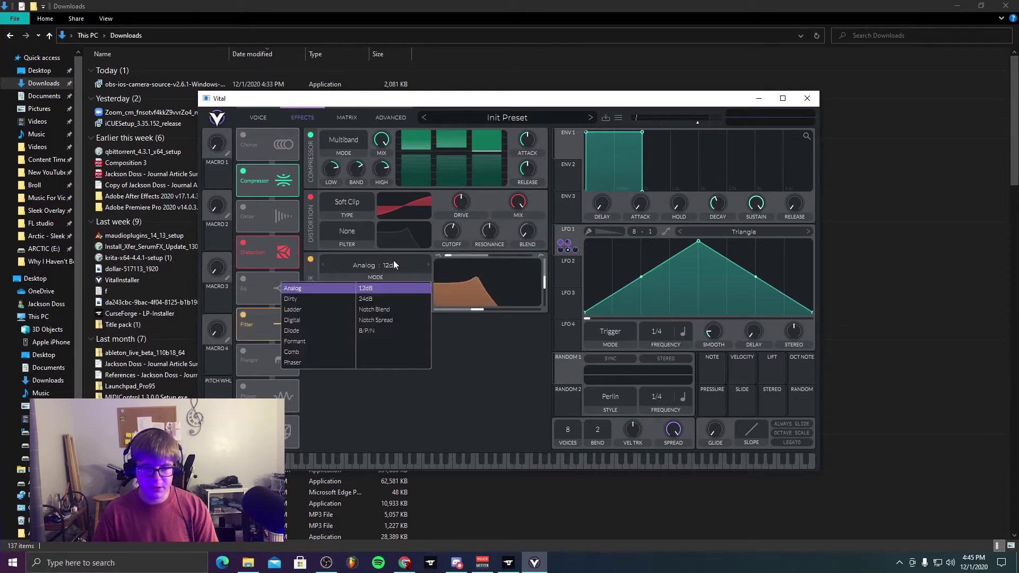
left_click(305, 350)
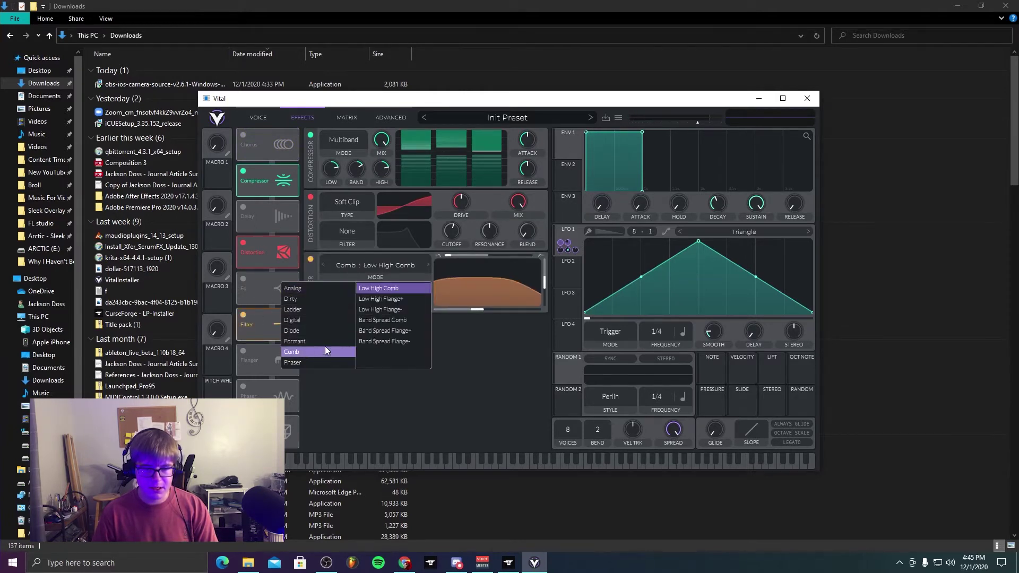
left_click(380, 299)
left_click(457, 395)
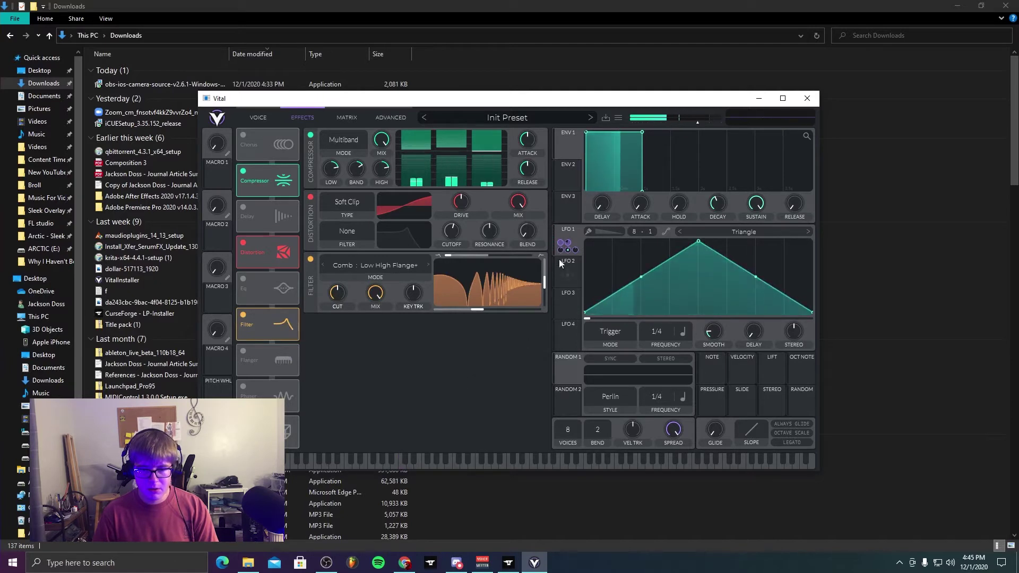
Step: Try the Low High Flange- and Band Spread Comb filter modes, and settle on Low High Comb
left_click(428, 265)
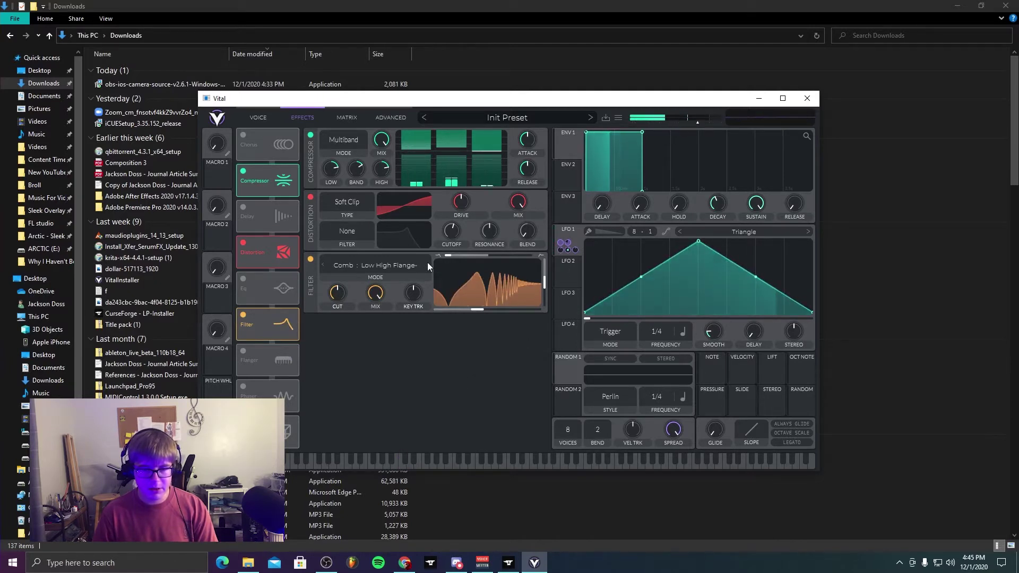
left_click(428, 262)
left_click(409, 264)
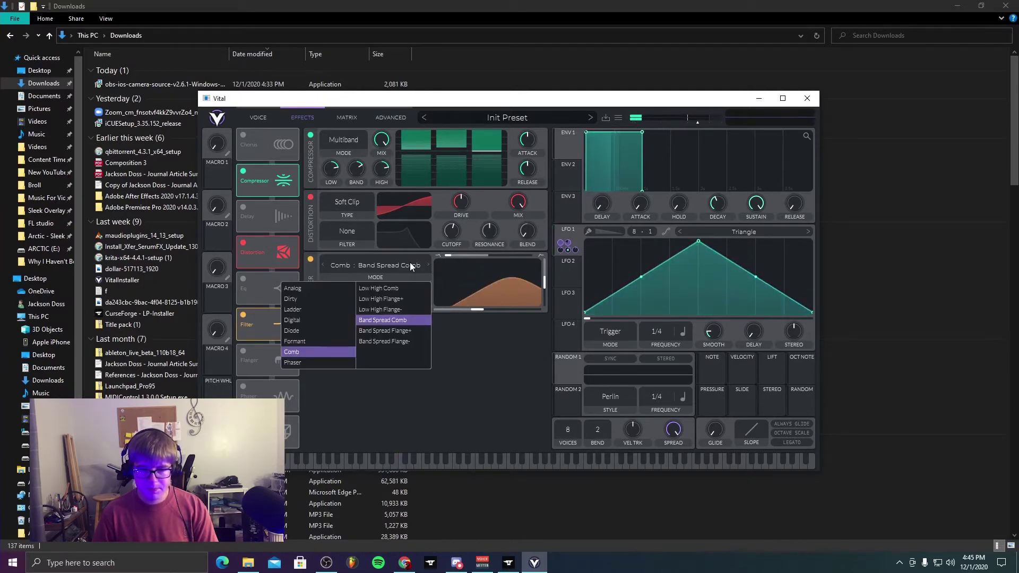
left_click(395, 289)
left_click(470, 320)
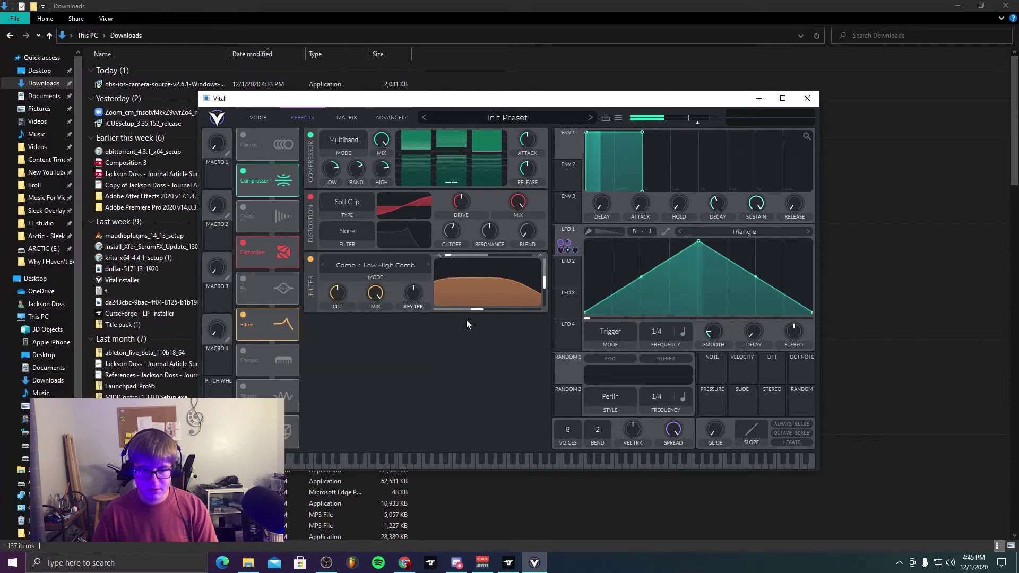
Step: Reshape the comb filter's response curve and assign LFO 1 to modulate the Filter effect
left_click_drag(464, 259, 534, 296)
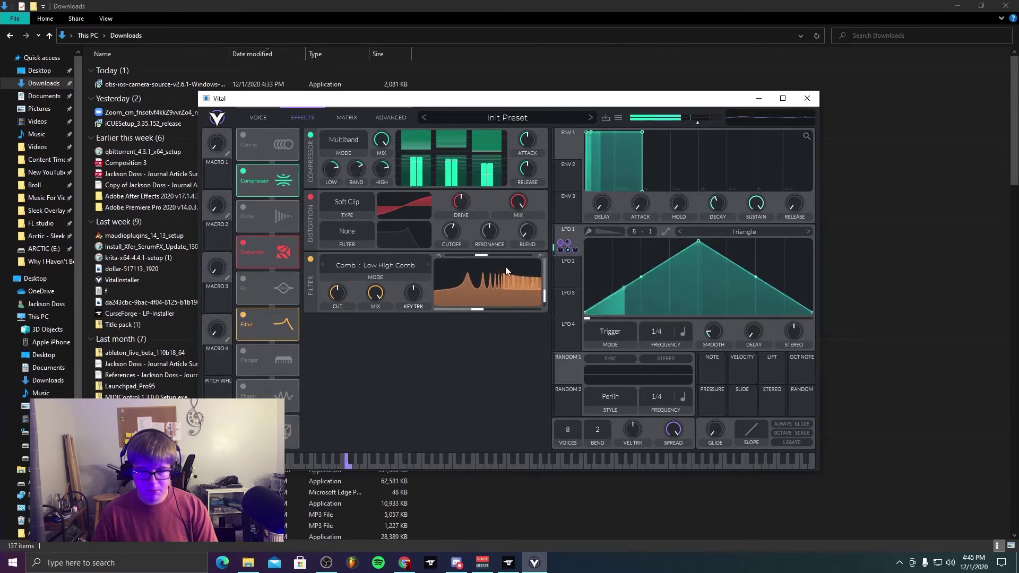
left_click_drag(558, 241, 487, 284)
mouse_move(462, 307)
double_click(486, 299)
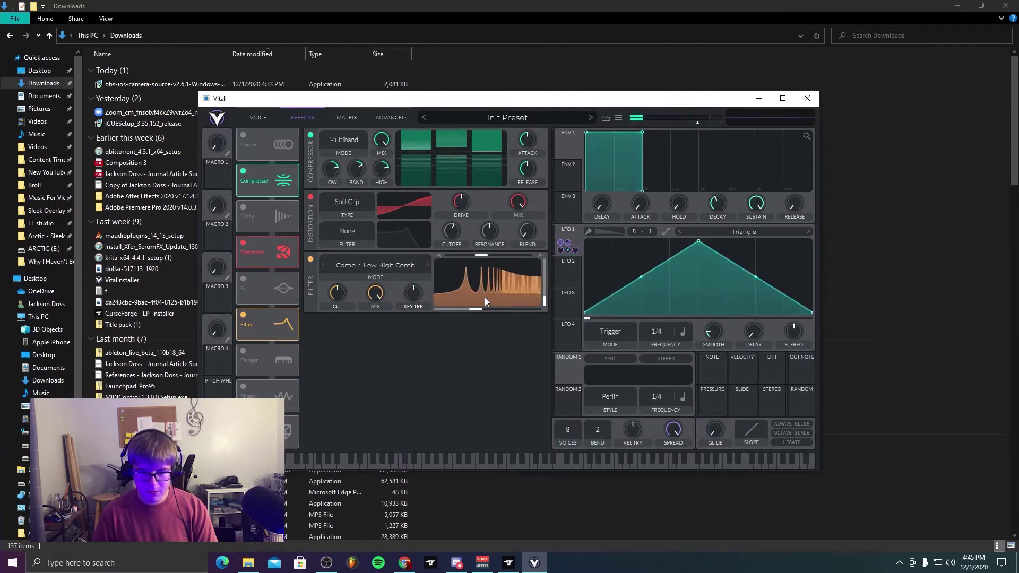
left_click_drag(567, 245, 534, 250)
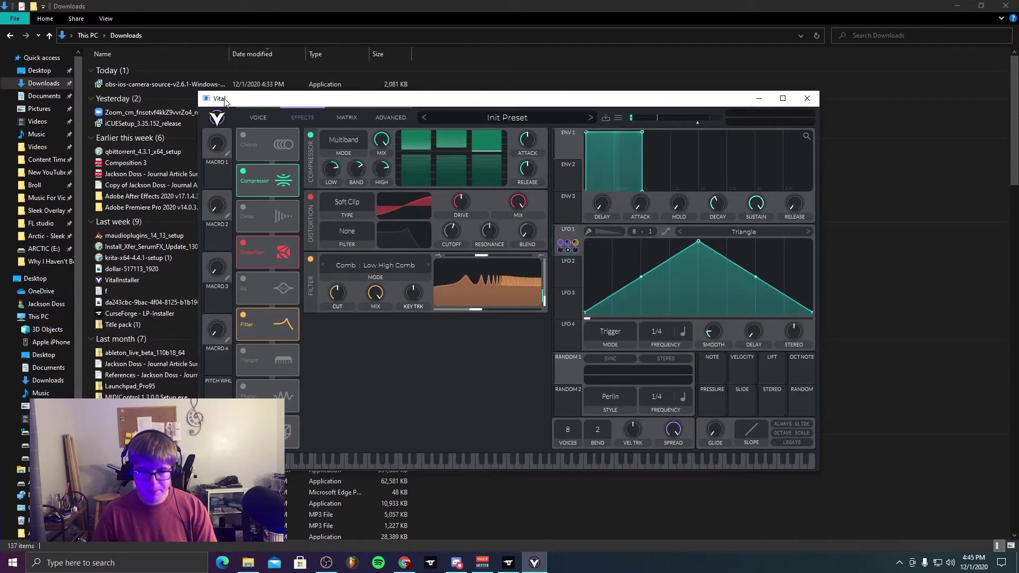
Step: Load the Crunchy wavetable from the VR Wavetables Vol folder into oscillator 1 and close the wavetable browser
left_click(253, 115)
left_click(386, 133)
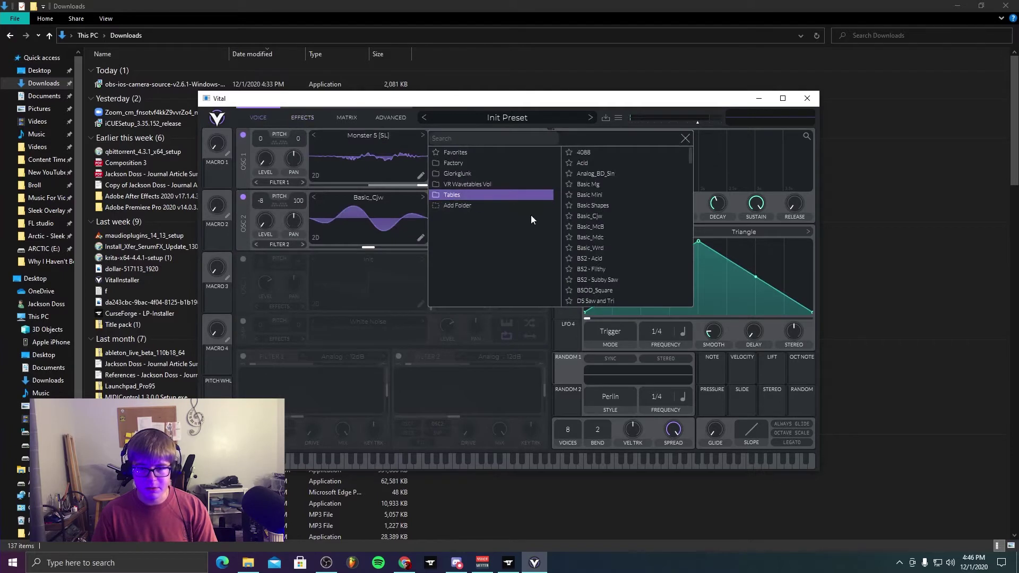
left_click(483, 185)
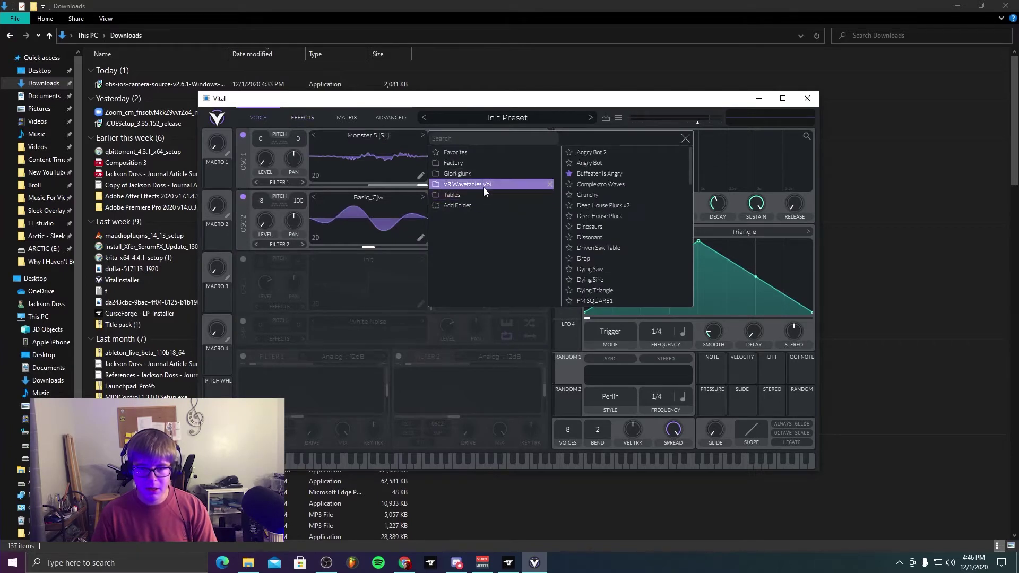
left_click(604, 196)
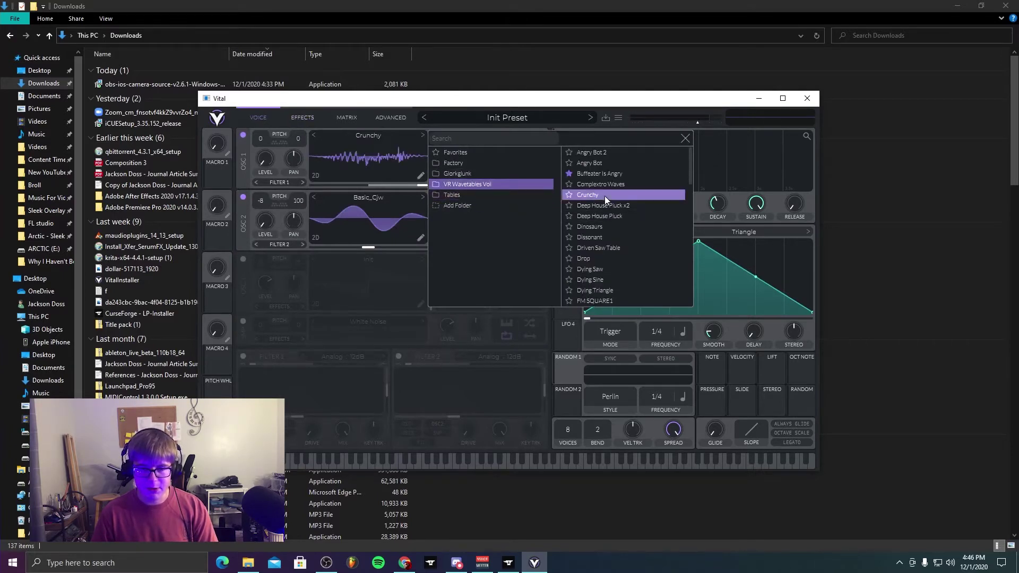
left_click(685, 139)
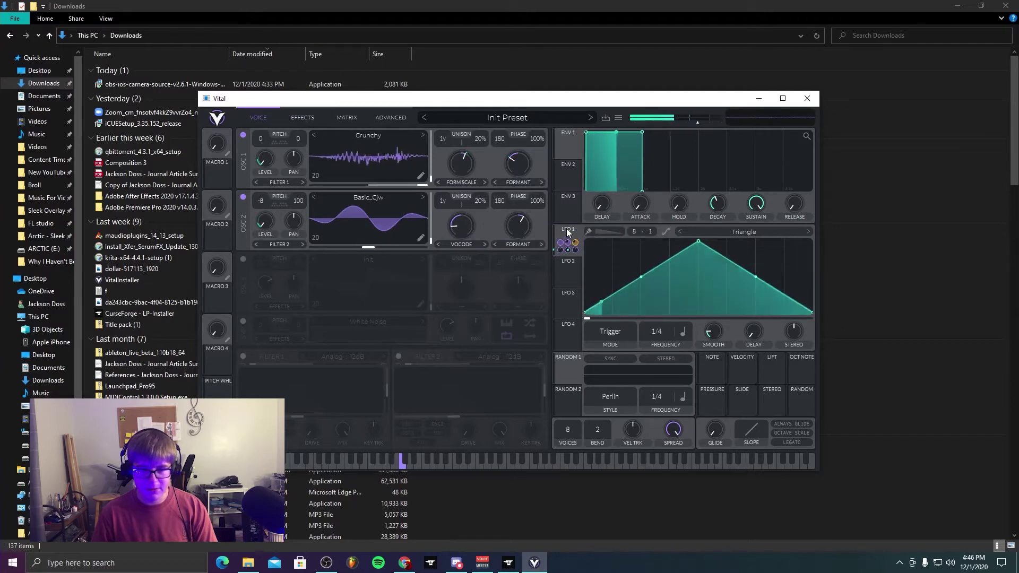
Step: Load the Drop wavetable from the VR Wavetables Vol folder into oscillator 2 and close the wavetable browser
left_click(406, 199)
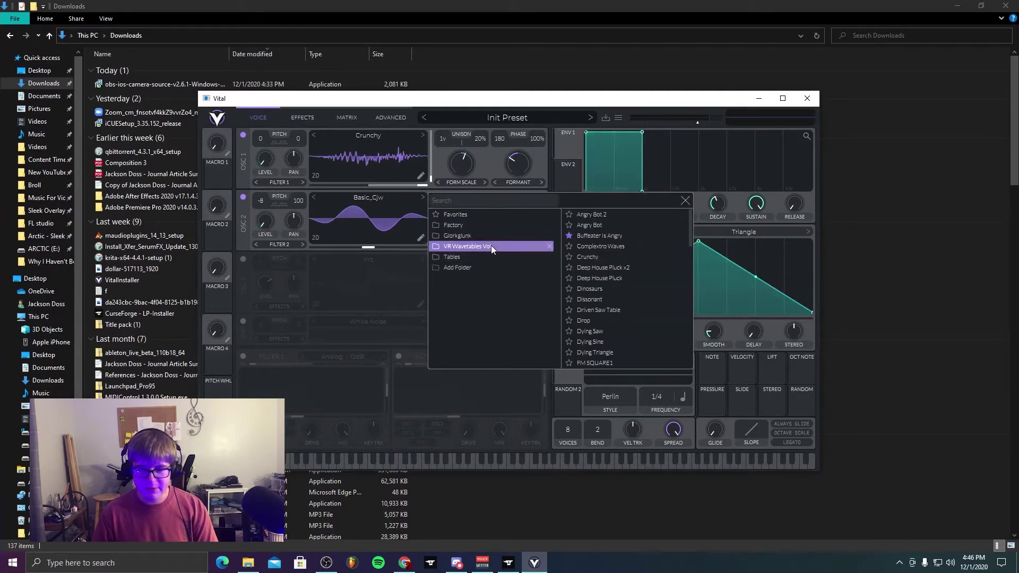
left_click(581, 320)
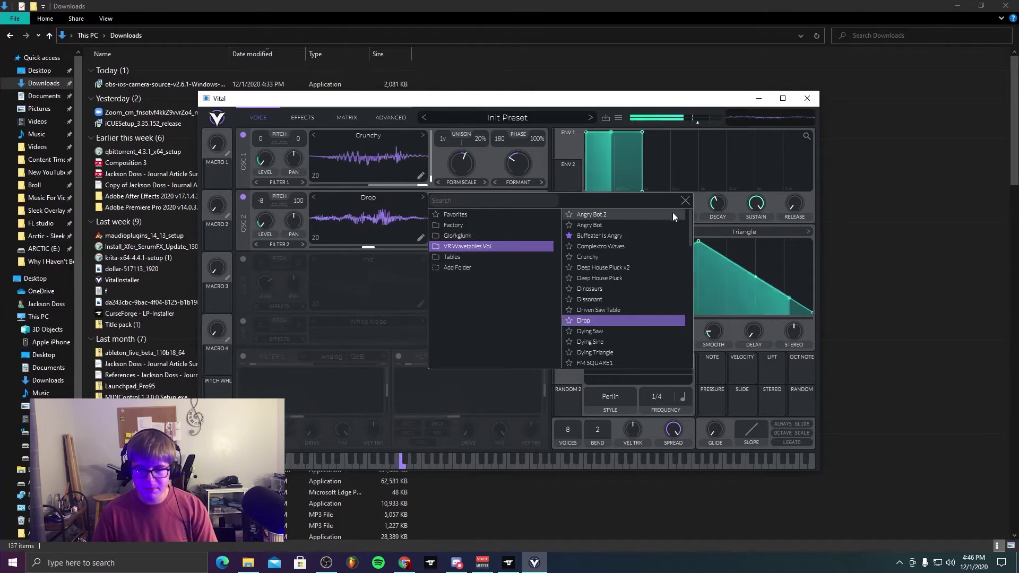
left_click(684, 200)
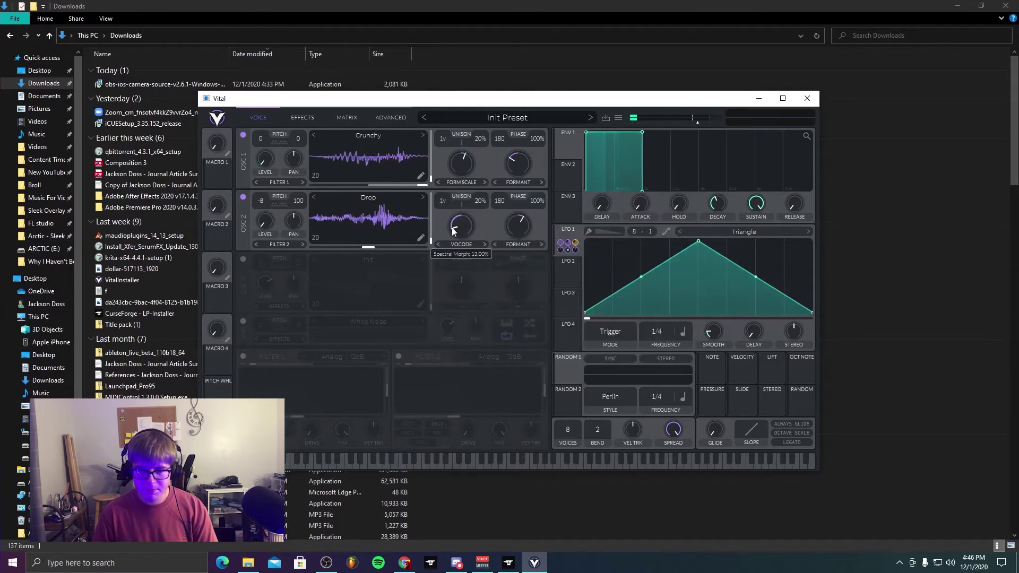
Step: Try to assign LFO 1 to oscillator 2's wavetable and check the active effects chain
left_click_drag(577, 235, 361, 237)
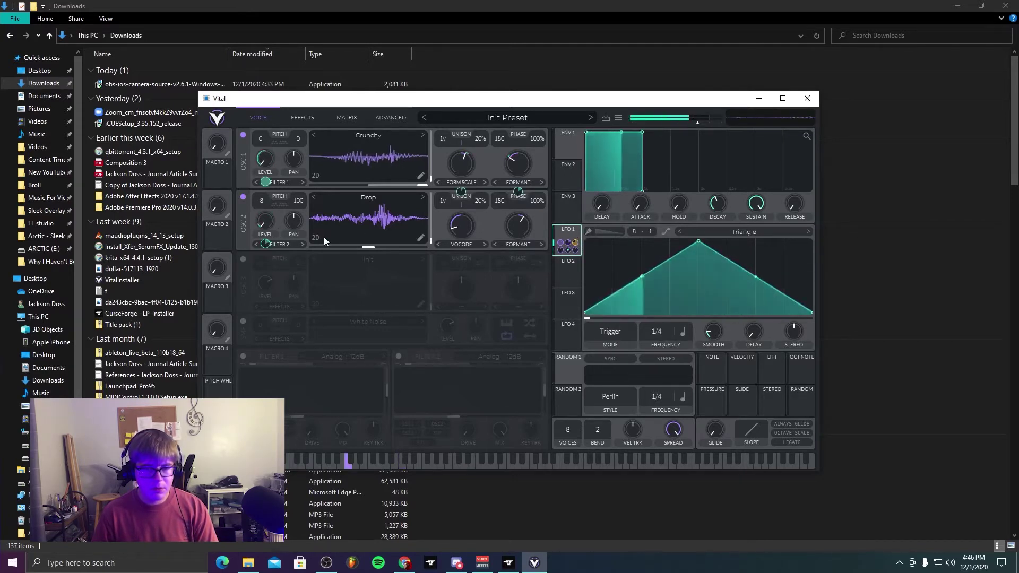
left_click(305, 122)
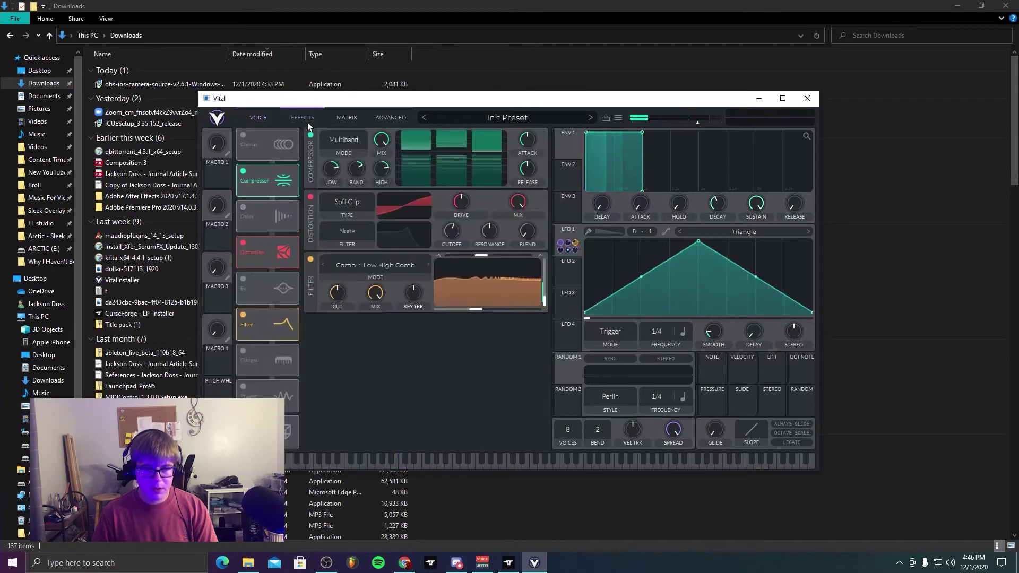
left_click(252, 115)
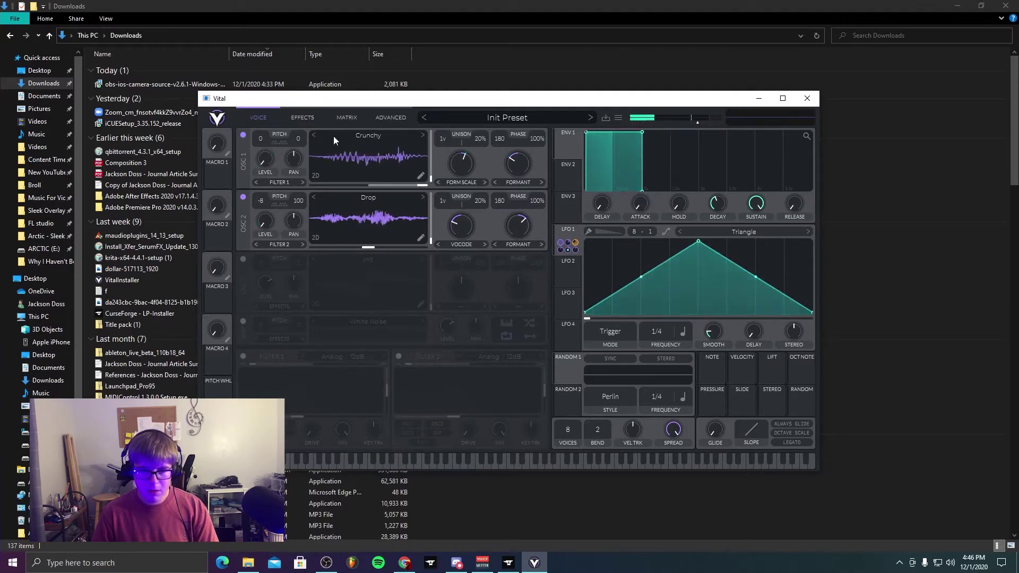
left_click(304, 118)
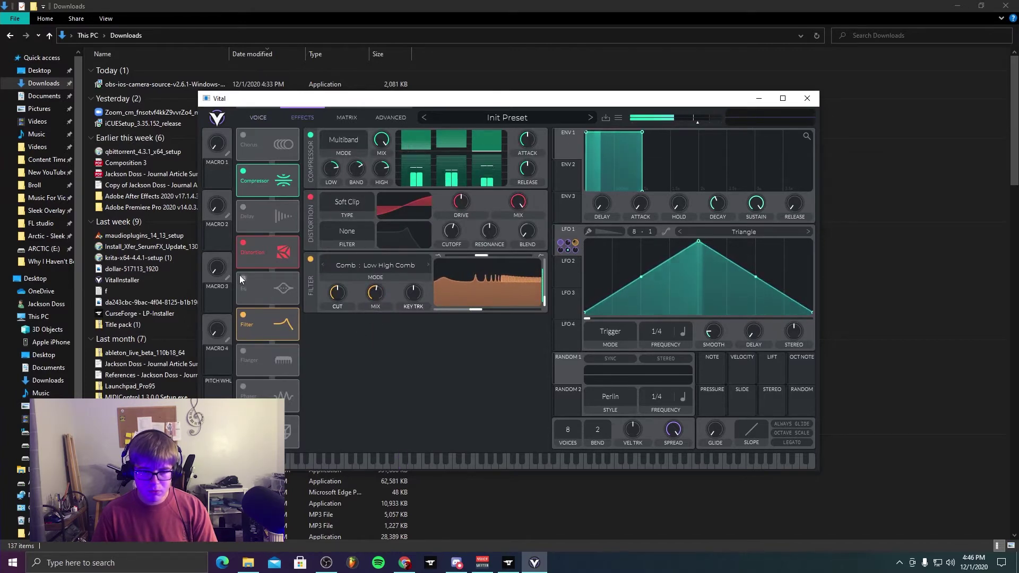
left_click(260, 118)
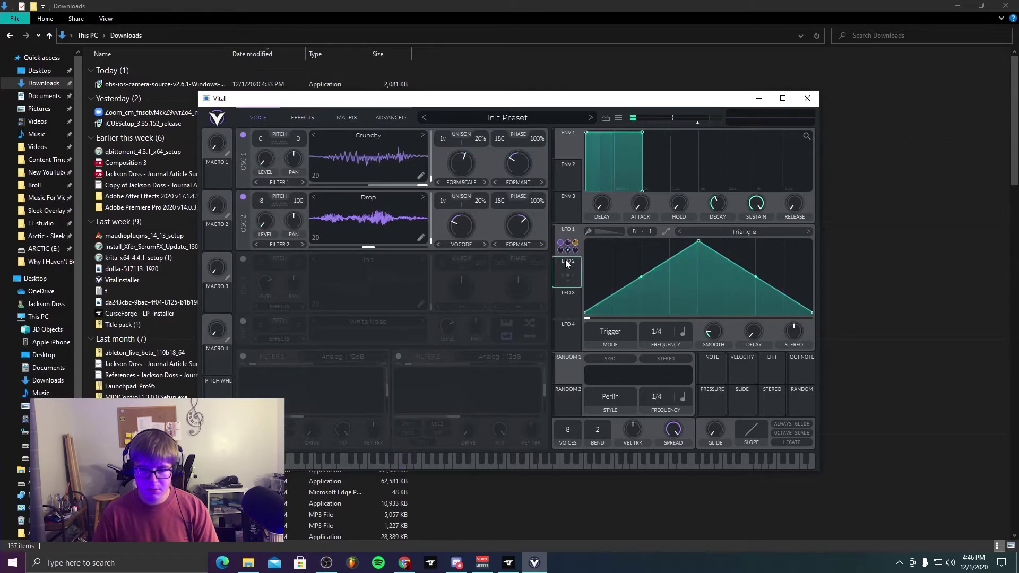
Step: Assign LFO 2 to modulate oscillator 2's Vocode spectral morph amount
left_click(575, 269)
left_click_drag(569, 269, 461, 308)
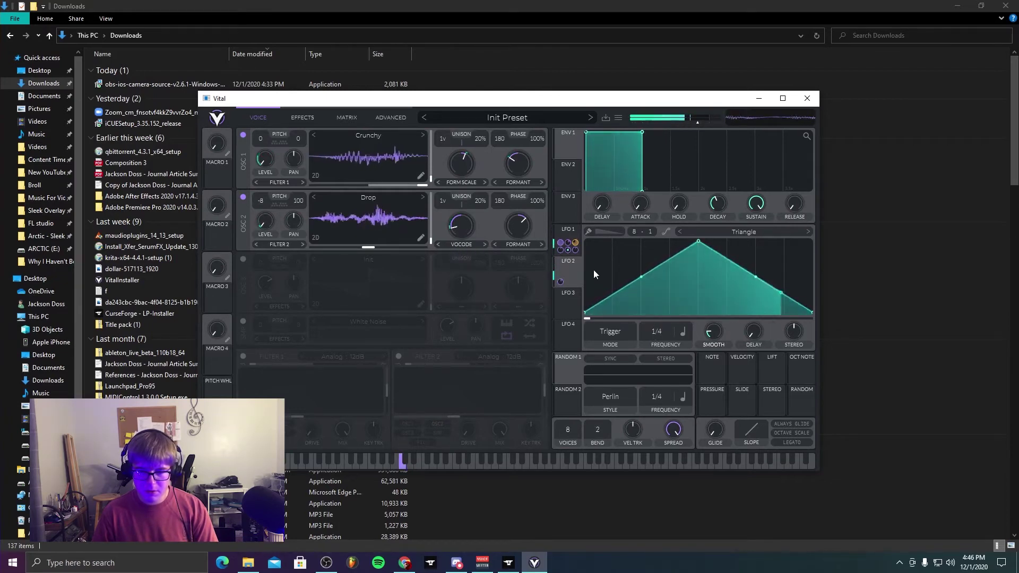
mouse_move(574, 237)
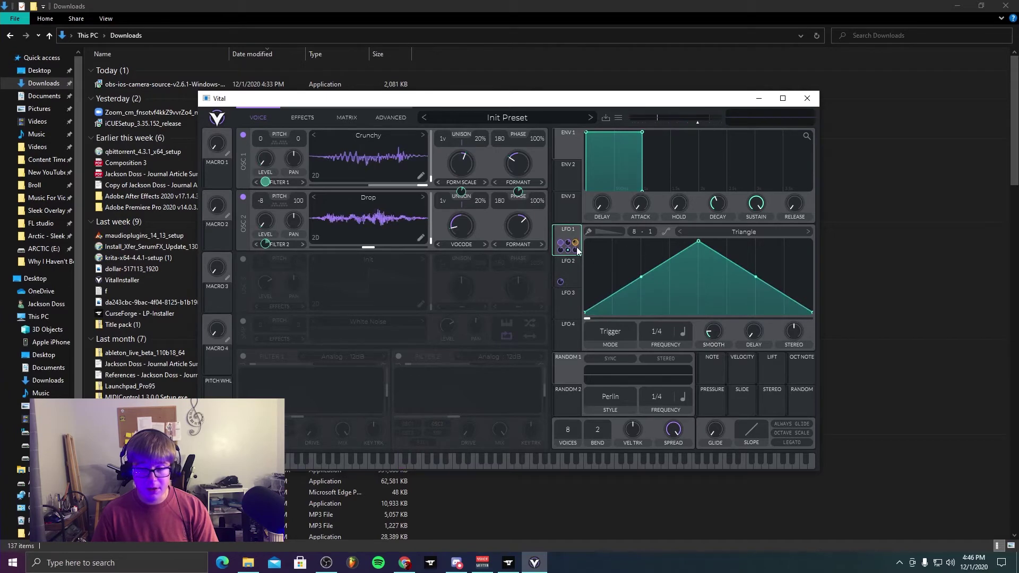
Step: Reshape LFO 2 with a flat low start, a steep rise to a full-height plateau, and a curved fall to zero
double_click(632, 257)
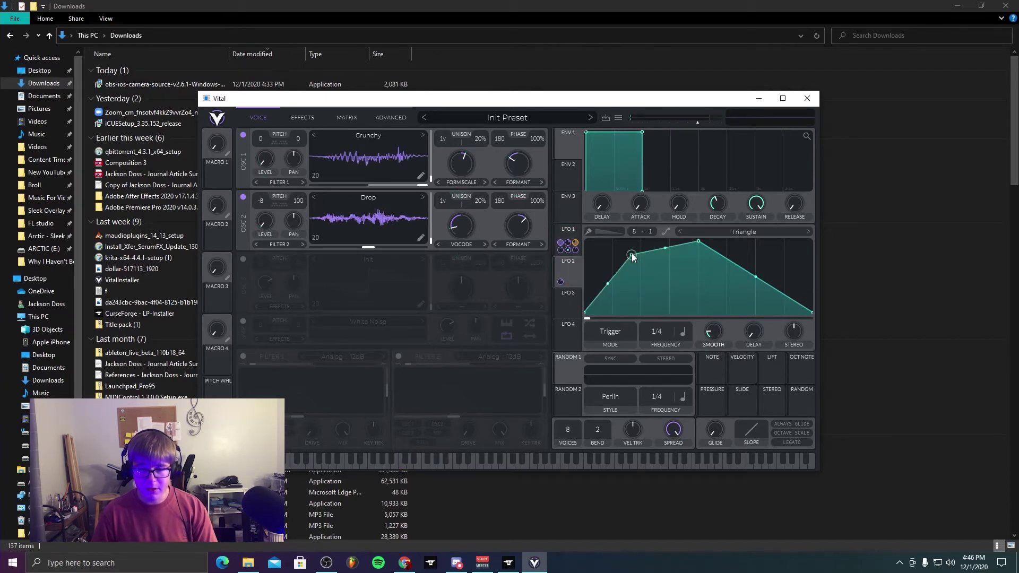
right_click(669, 252)
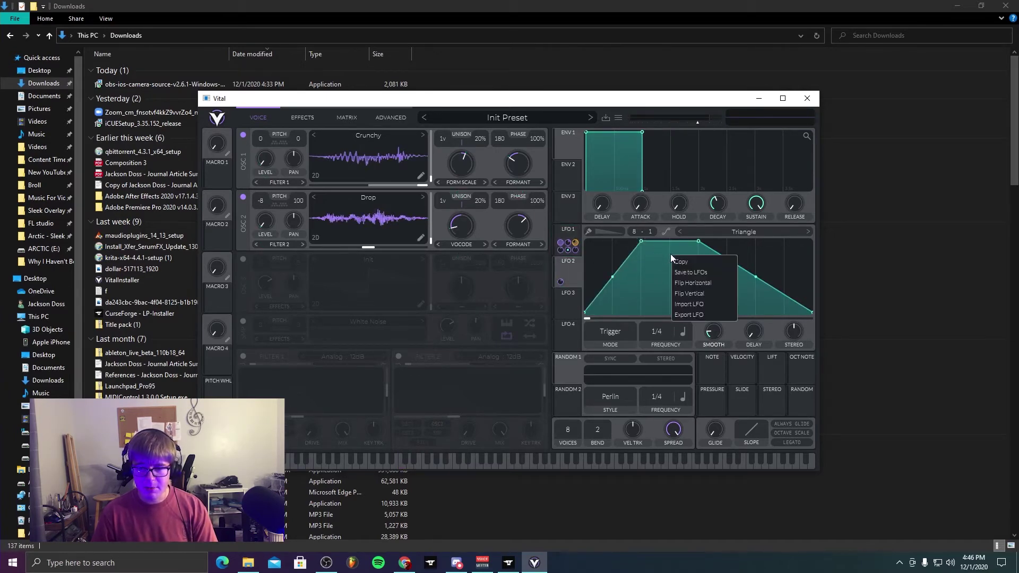
left_click(621, 263)
double_click(611, 285)
left_click_drag(612, 285, 611, 322)
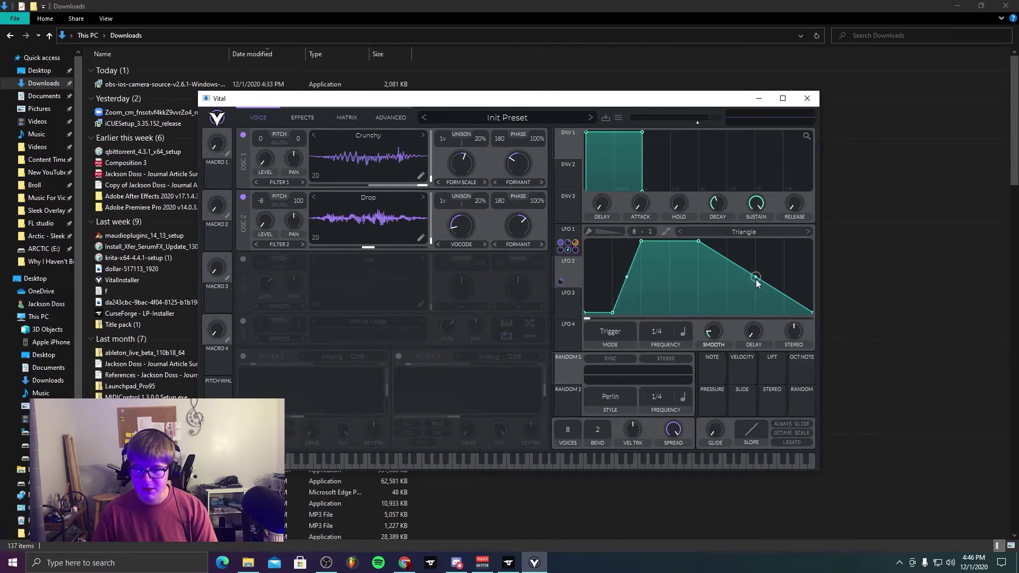
left_click_drag(756, 279, 752, 327)
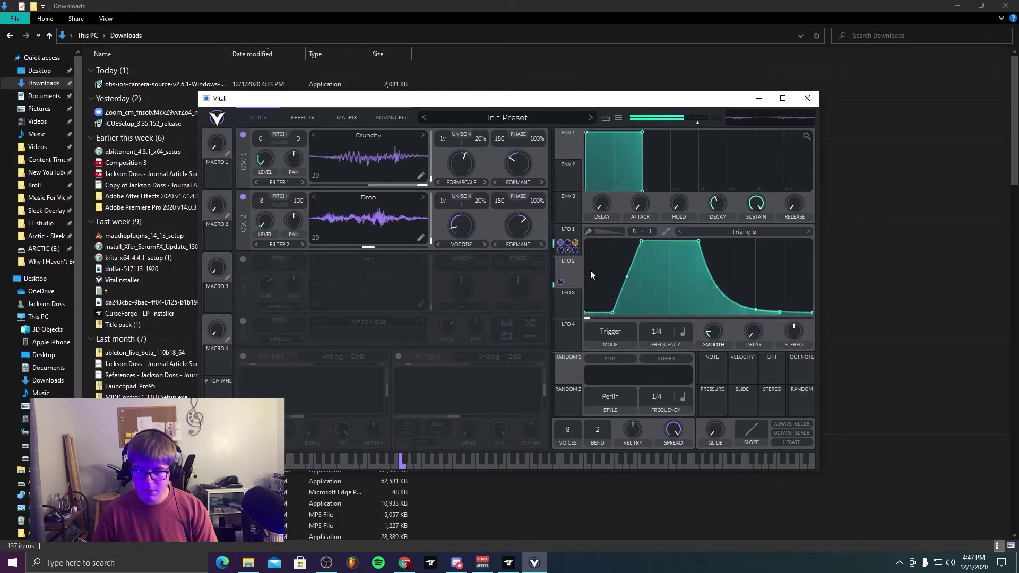
Step: Reshape the first half of LFO 1 into an early full-height peak followed by a flat valley before the central peak
left_click(553, 239)
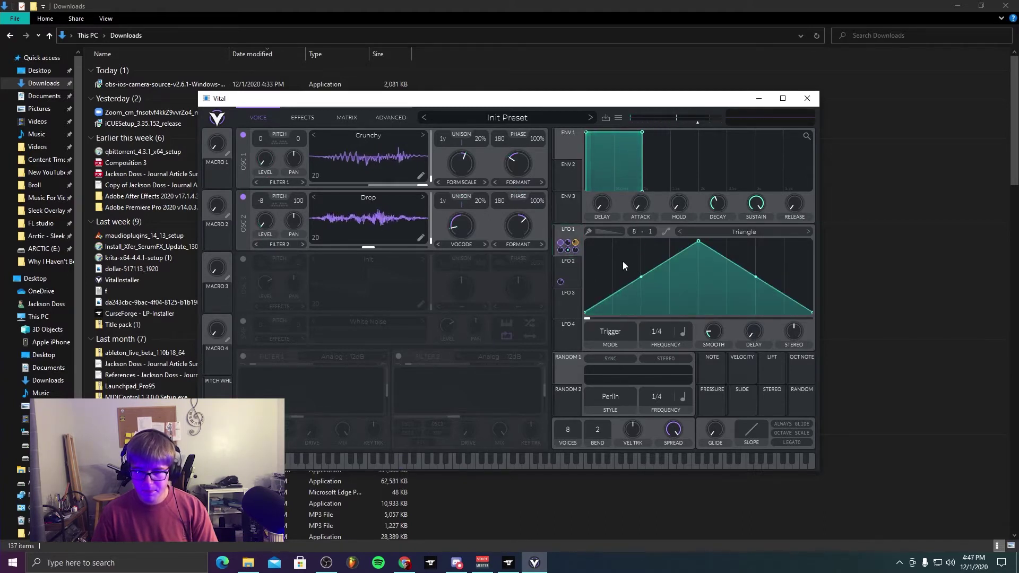
left_click_drag(623, 267, 615, 216)
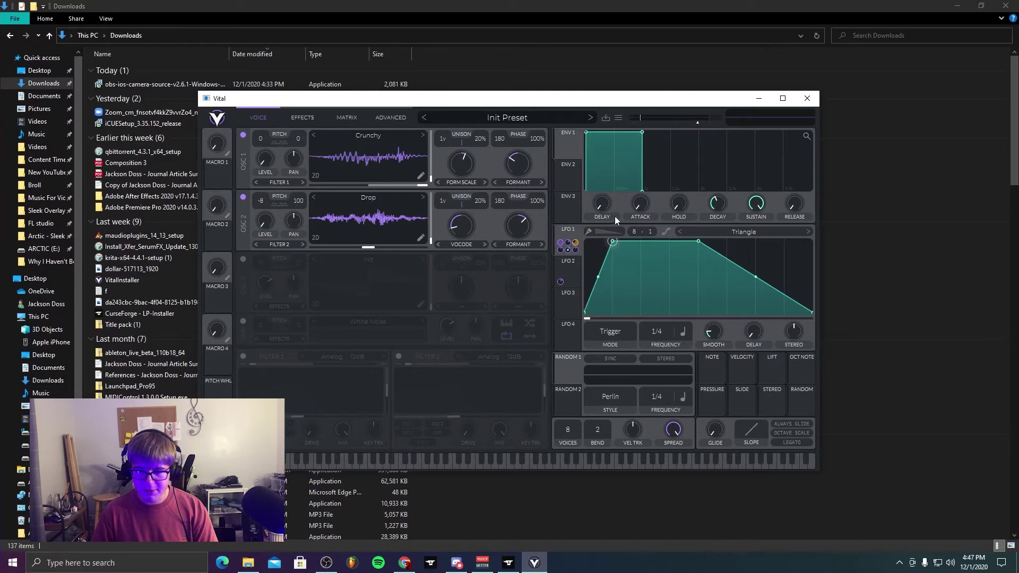
double_click(639, 259)
left_click_drag(639, 259, 638, 316)
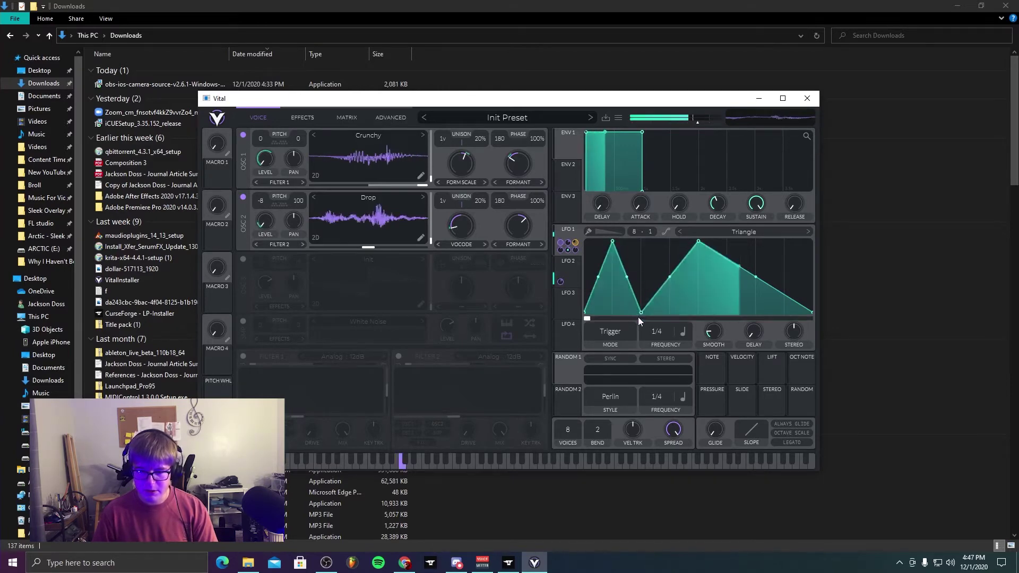
double_click(667, 286)
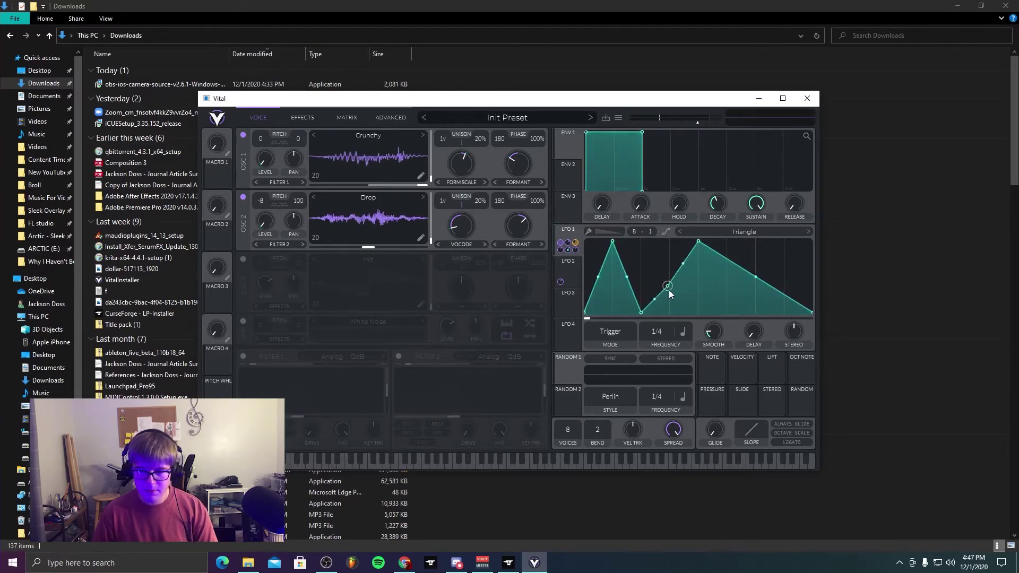
left_click_drag(667, 288, 670, 325)
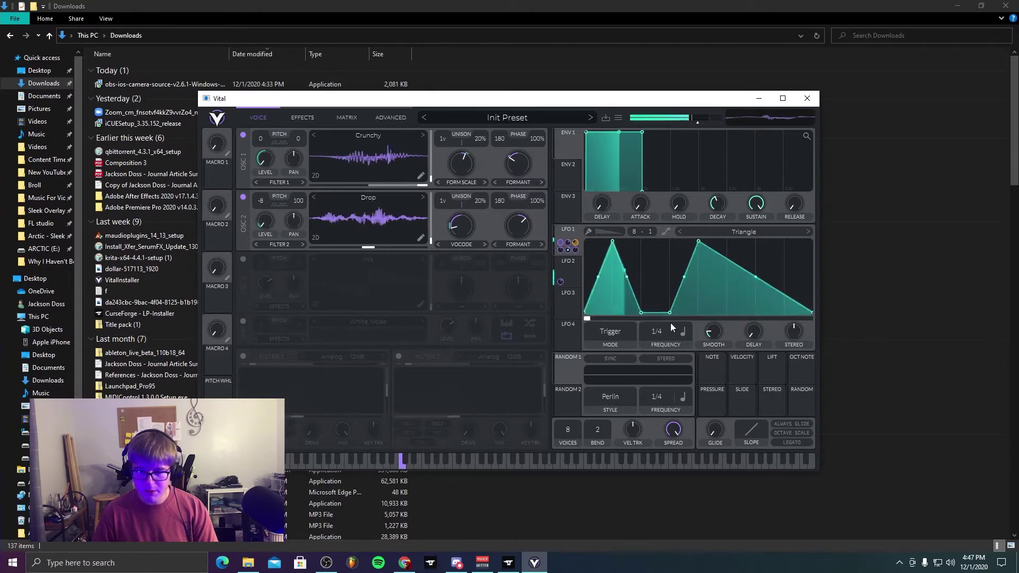
Step: Add a zero-level point after LFO 1's central peak and another full-height peak near the end of the shape
double_click(756, 288)
left_click_drag(756, 287, 723, 320)
double_click(788, 312)
left_click_drag(788, 312, 785, 215)
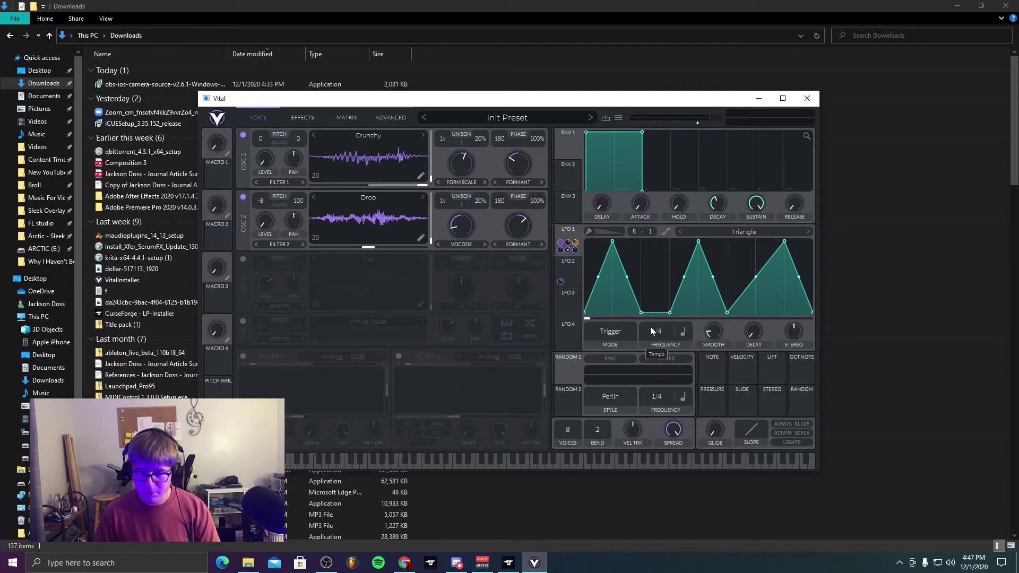
Step: Add a narrow peak in LFO 1's flat valley and remove the low point between its last two peaks to form a plateau
left_click(611, 333)
left_click(609, 332)
double_click(657, 312)
left_click_drag(657, 312, 655, 211)
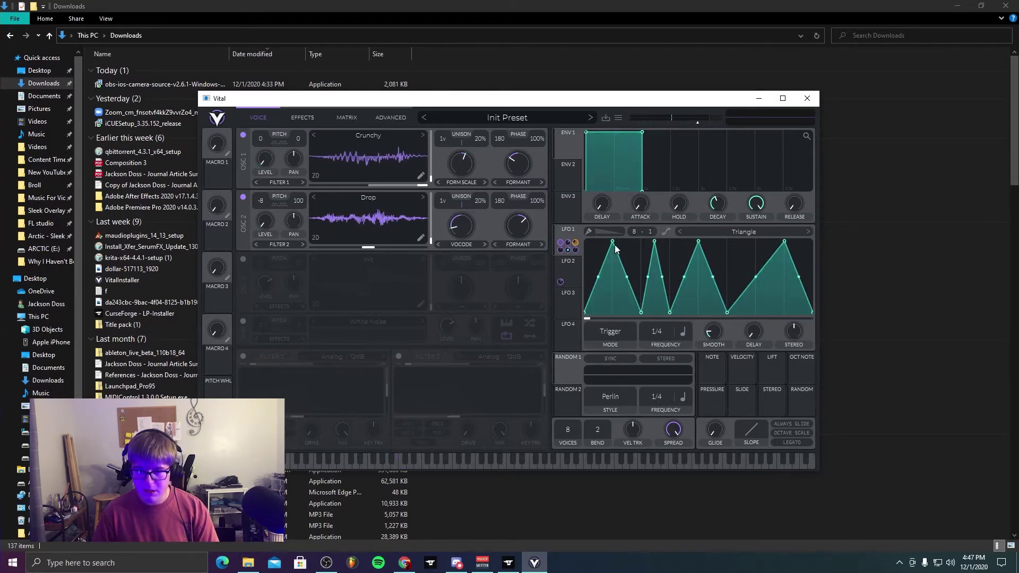
double_click(725, 313)
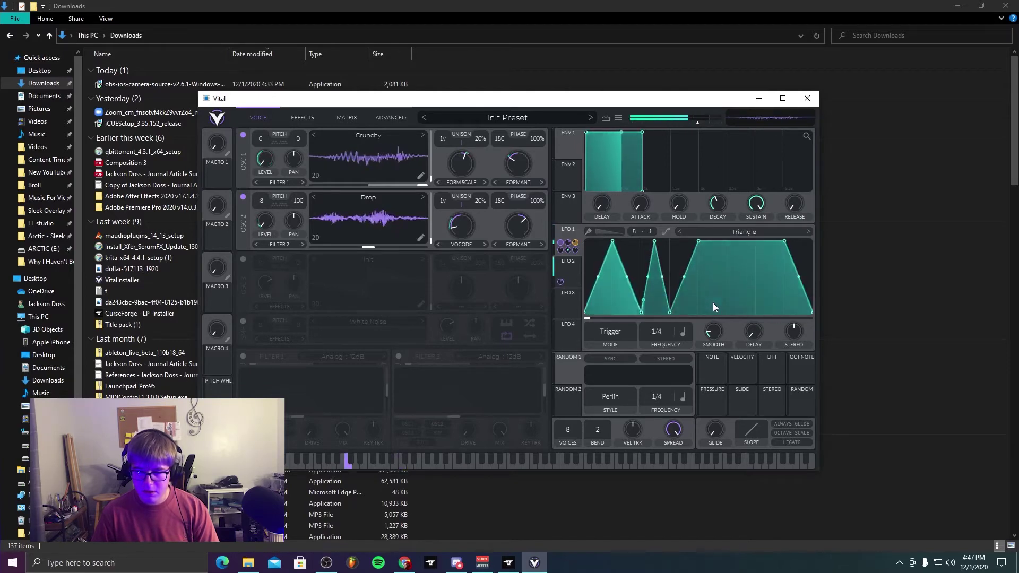
Step: Enable the Chorus and Reverb effects and move Reverb directly after the Compressor in the effects chain
left_click(307, 118)
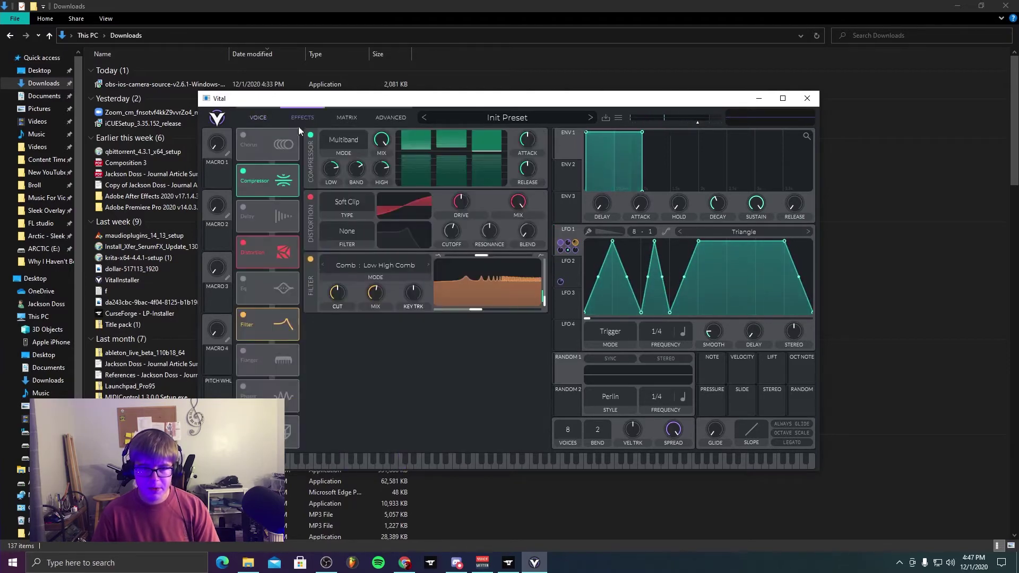
left_click(241, 135)
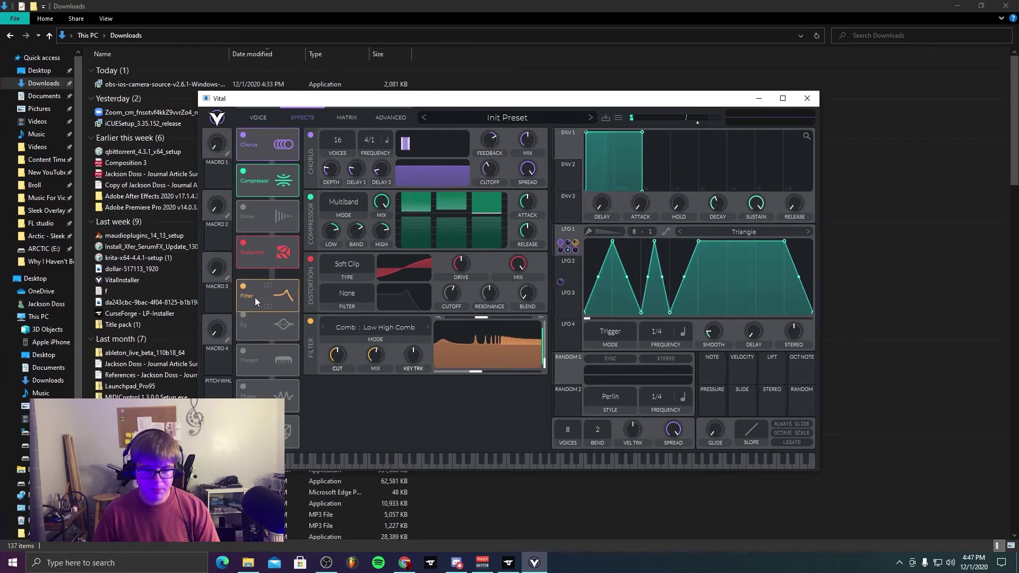
left_click(287, 431)
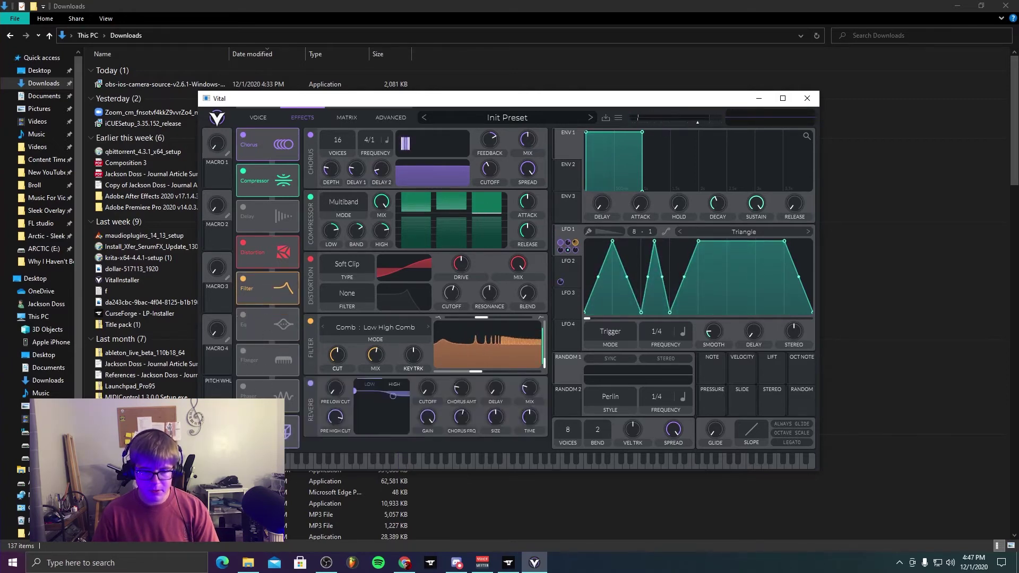
left_click_drag(276, 314, 275, 215)
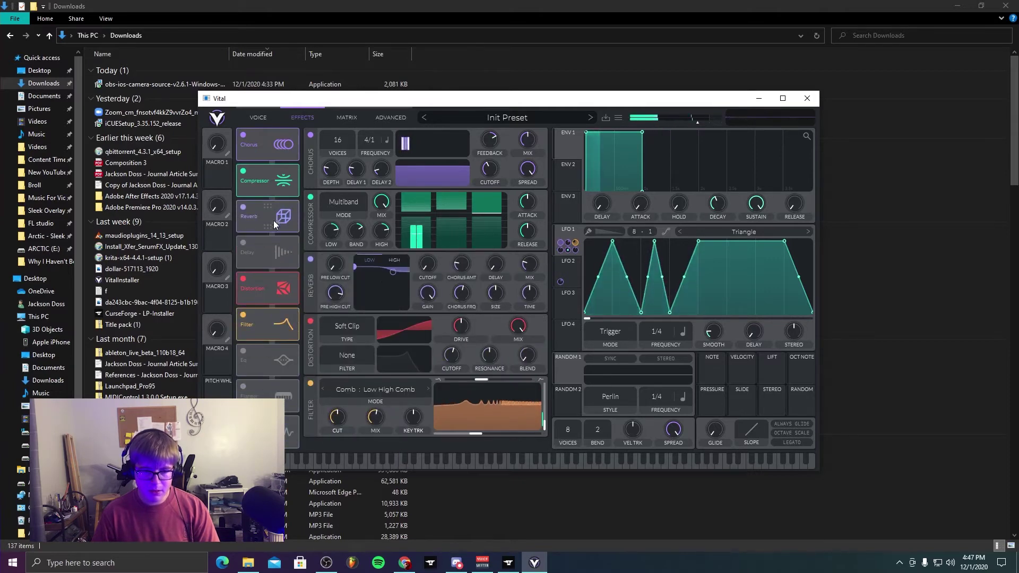
Step: Raise the Reverb's high cutoff, reduce its high gain, and shorten the reverb time
left_click_drag(417, 345, 409, 346)
left_click_drag(425, 280, 434, 224)
left_click_drag(428, 295, 425, 326)
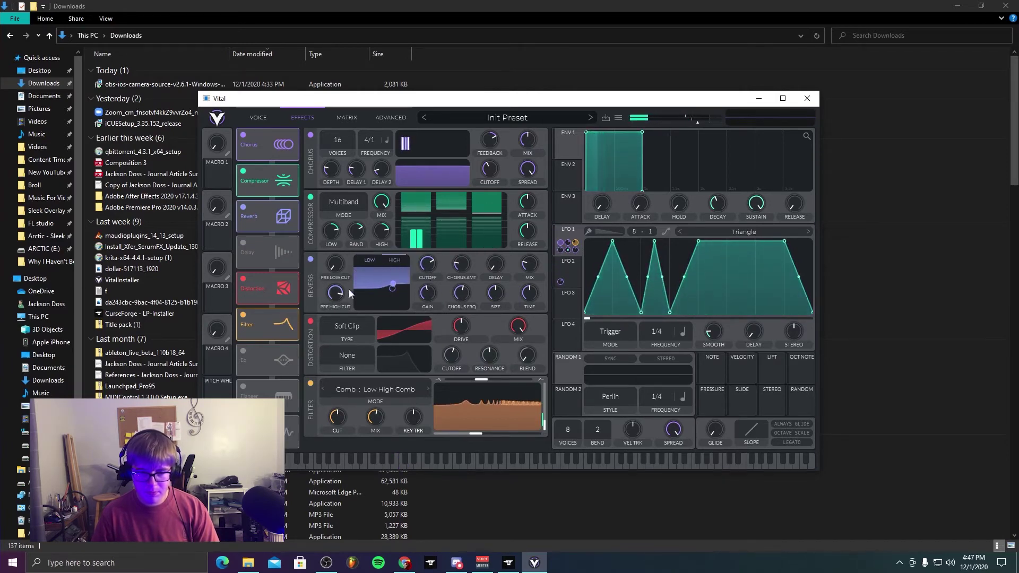
left_click_drag(531, 292, 523, 318)
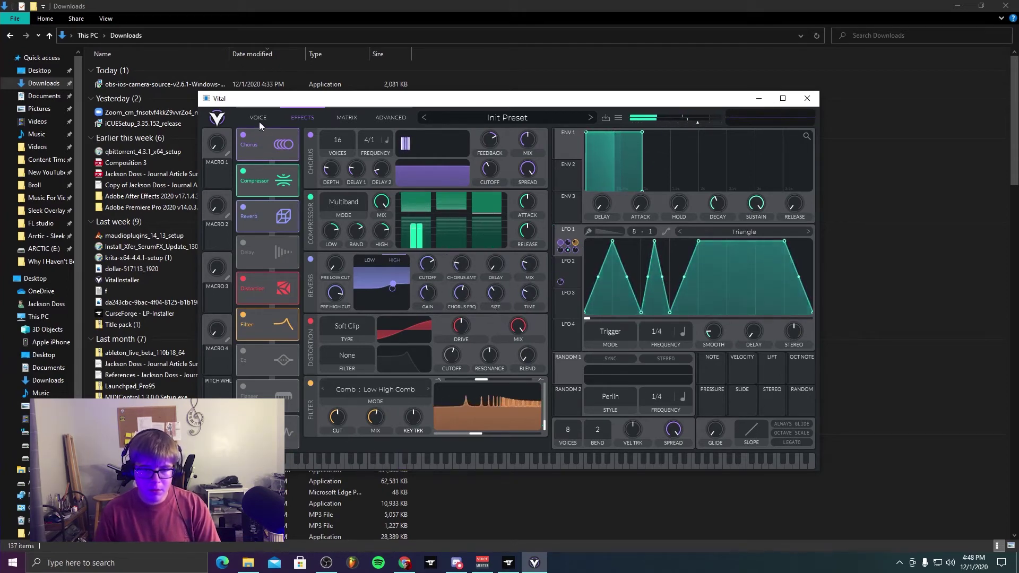
Step: Compare the sound with the Filter effect bypassed and re-enabled
left_click(246, 314)
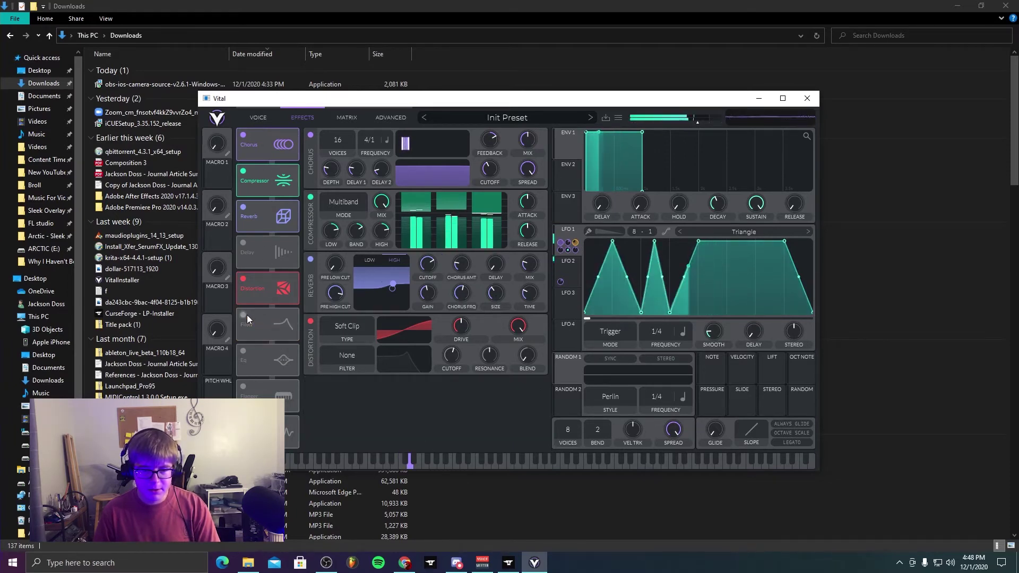
left_click(246, 315)
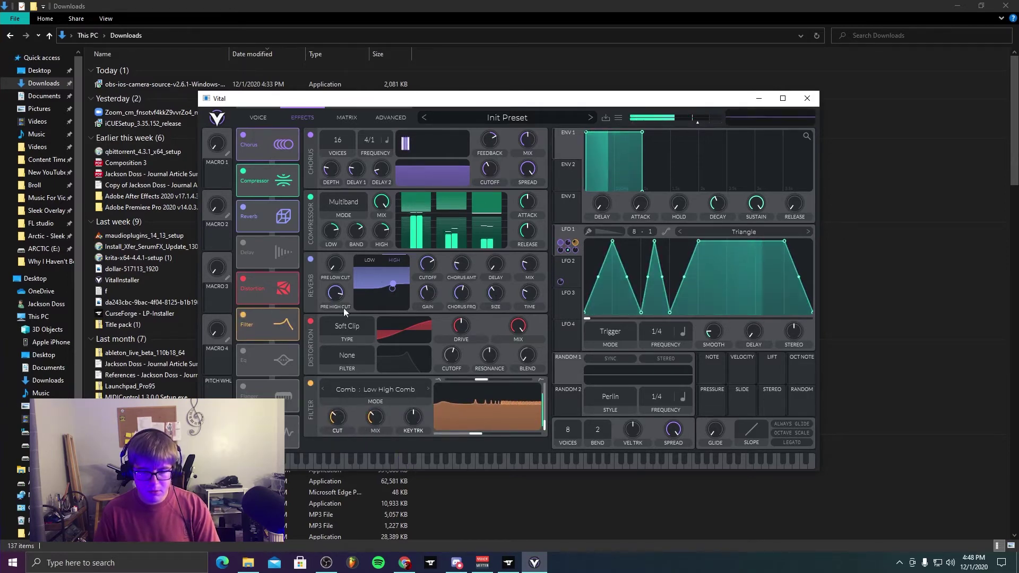
left_click(257, 118)
left_click(309, 117)
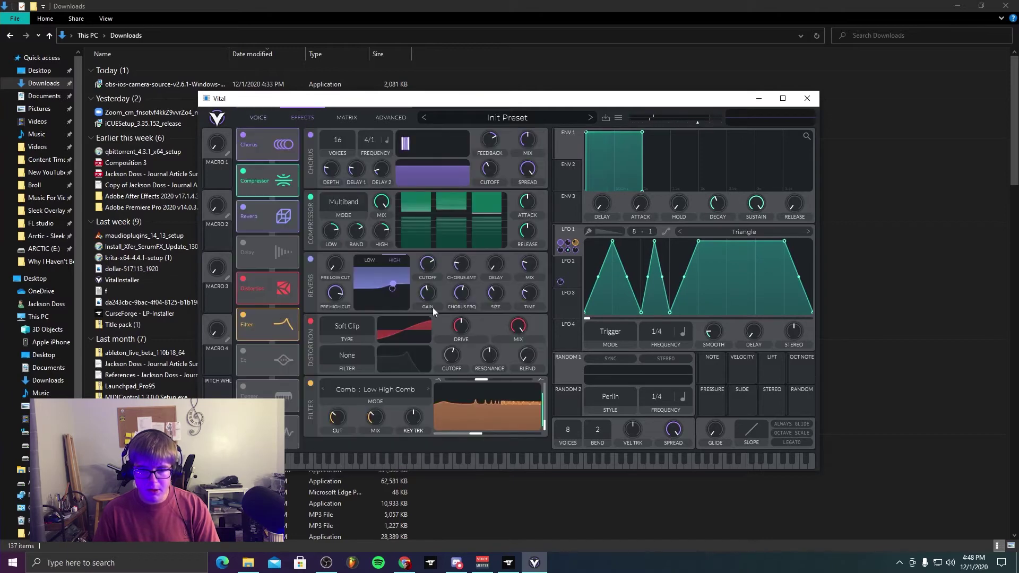
Step: Set the Filter effect's mode to Comb, Band Spread Comb, lower its blend, and turn up its key tracking
left_click(409, 387)
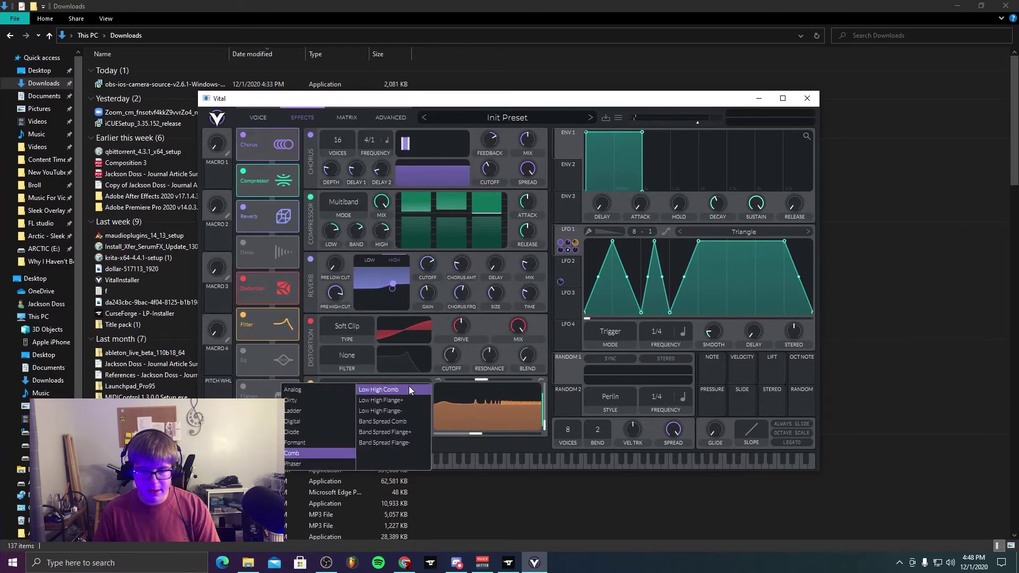
left_click(410, 423)
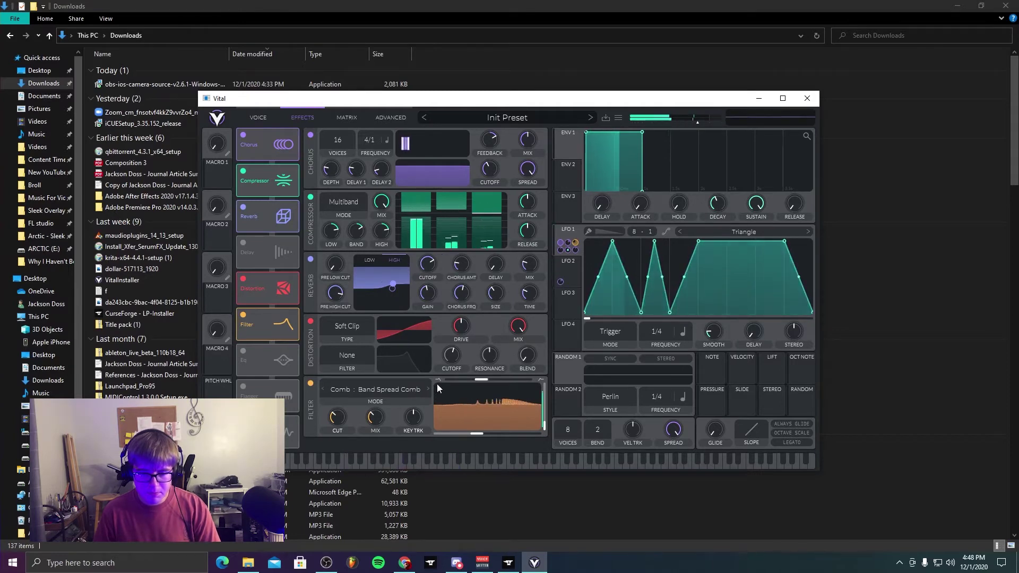
left_click_drag(481, 380, 454, 369)
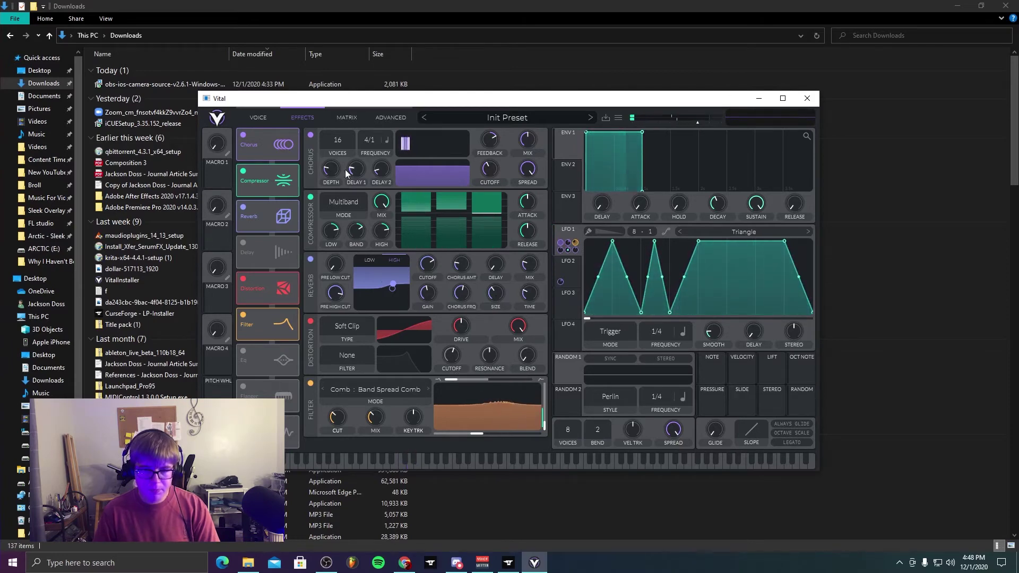
left_click_drag(421, 416, 443, 349)
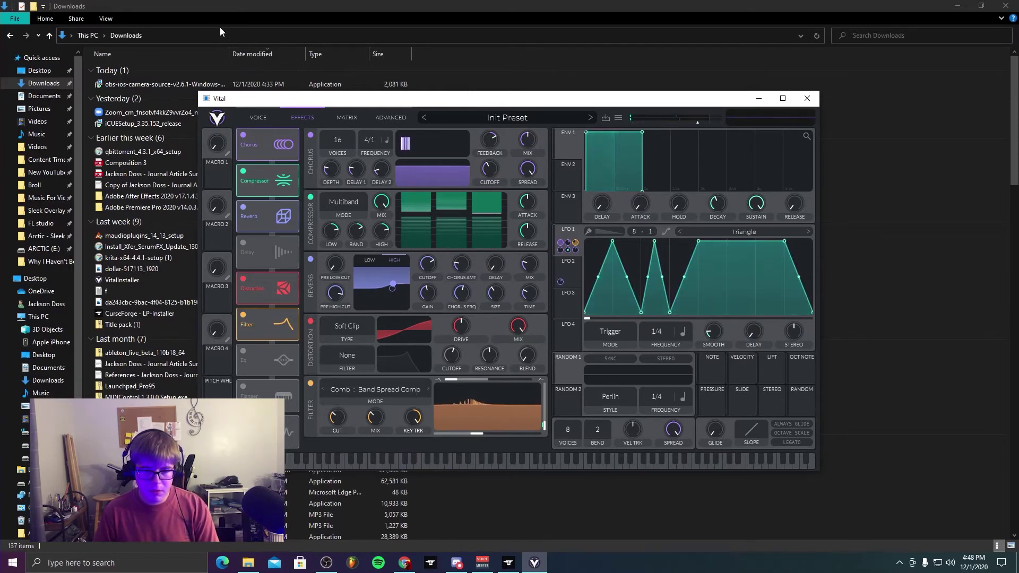
Step: Enable Filter 1 on the voice page with the Analog 12dB model and shift its blend toward high-pass
left_click(259, 116)
left_click(243, 258)
left_click(242, 258)
left_click(243, 357)
left_click(352, 358)
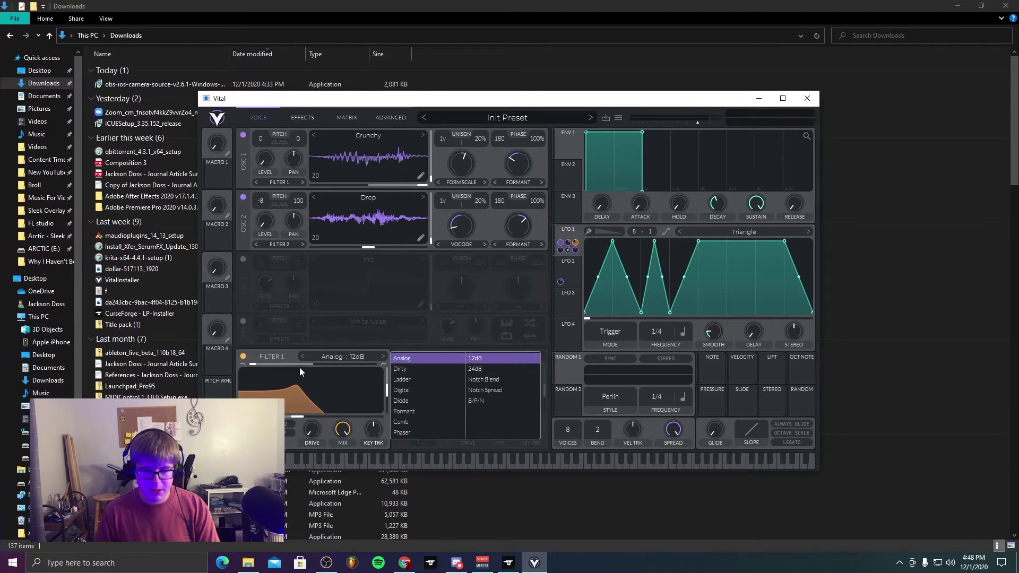
left_click_drag(299, 365, 439, 352)
Step: Assign LFO 1 to Filter 1's cutoff, set the cutoff to about 7 semitones, and adjust the resonance
left_click_drag(564, 233, 309, 419)
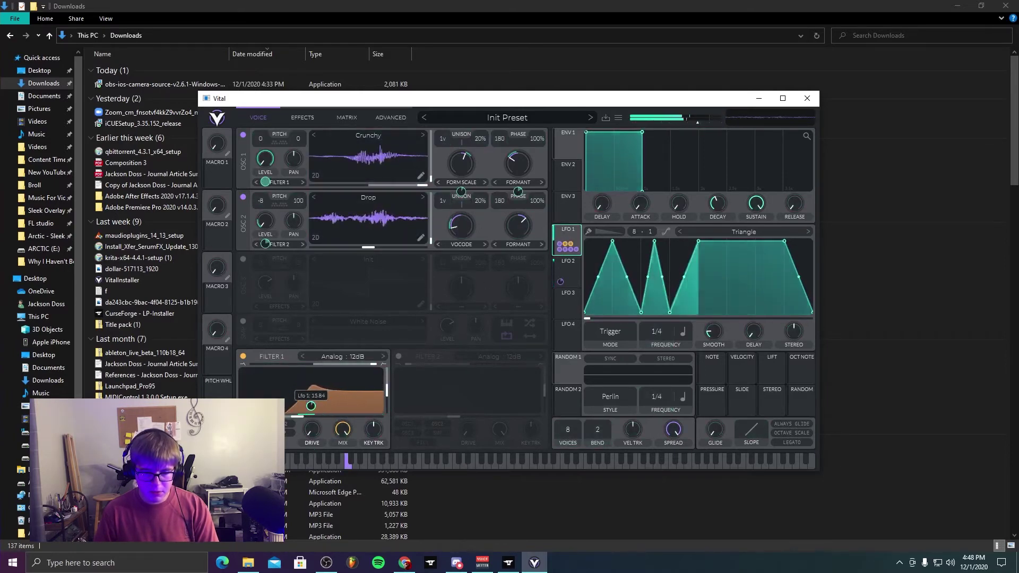
mouse_move(296, 397)
left_mouse_down()
mouse_move(307, 375)
mouse_move(298, 413)
mouse_move(304, 396)
left_mouse_up()
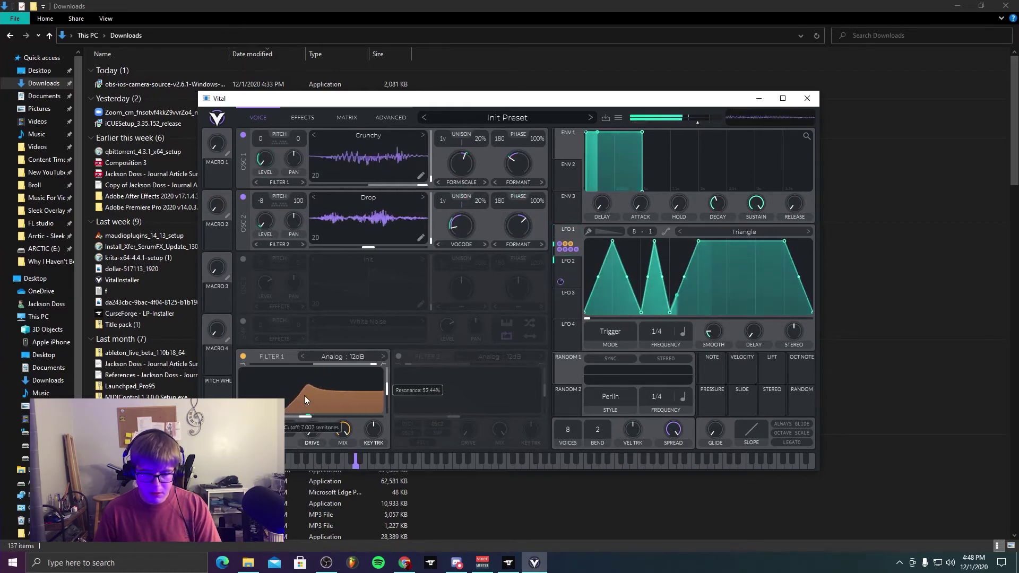
left_click_drag(386, 387, 388, 378)
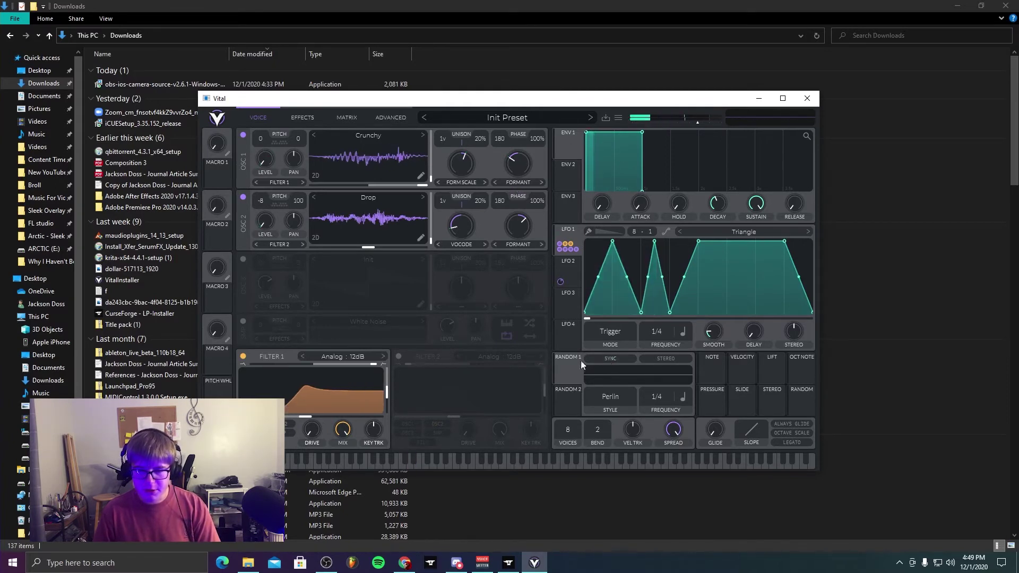
left_click_drag(561, 363, 456, 227)
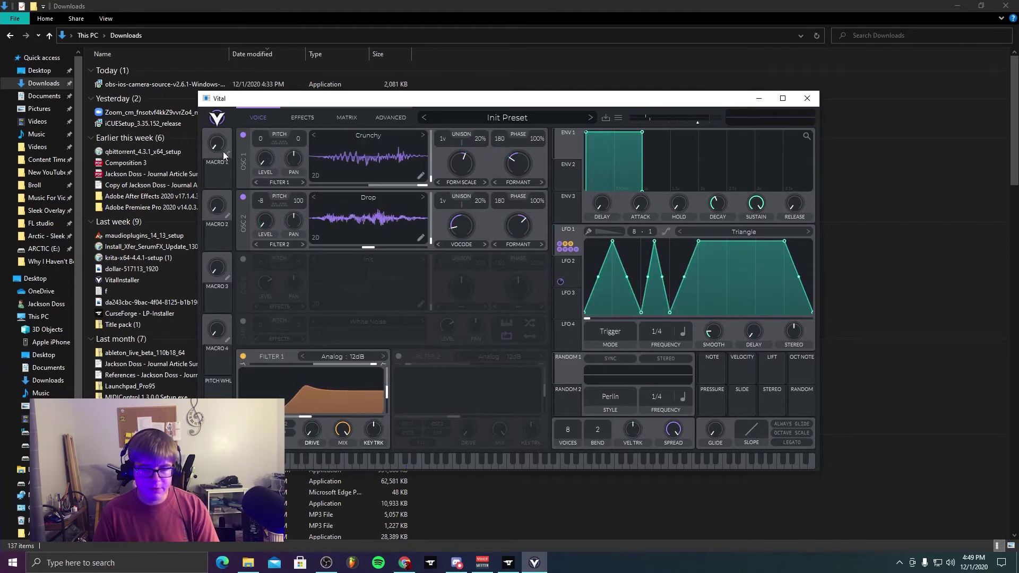
Step: Enable oscillator 3 with its level turned down and set its spectral morph to Form Scale with a raised amount
left_click(244, 259)
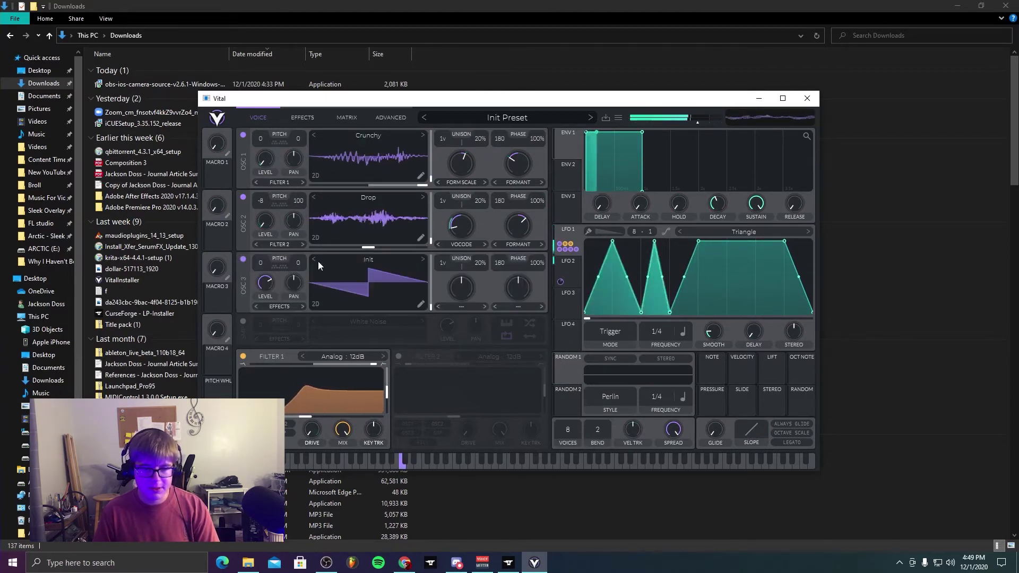
left_click(378, 259)
left_click(390, 289)
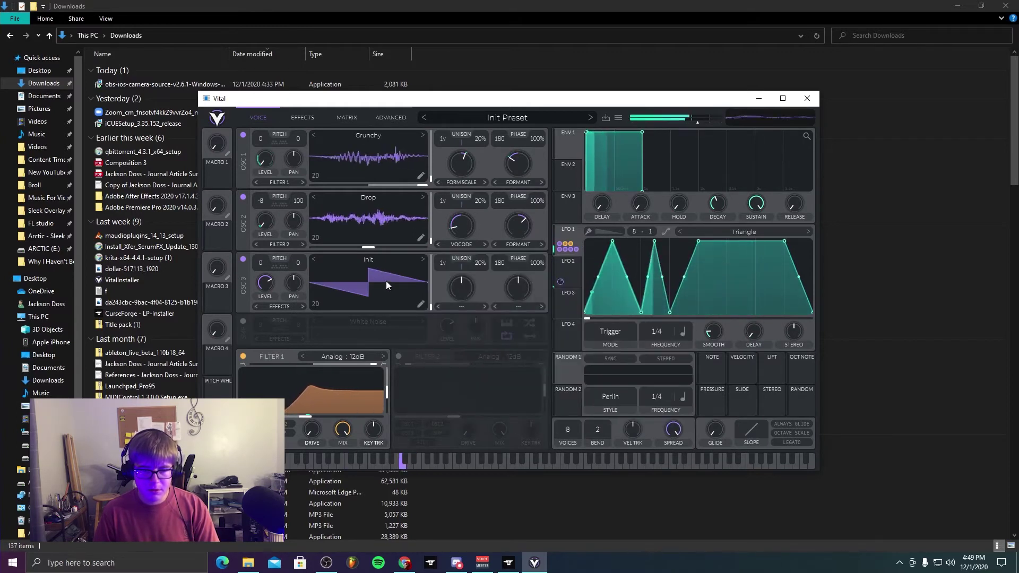
left_click_drag(465, 288, 460, 308)
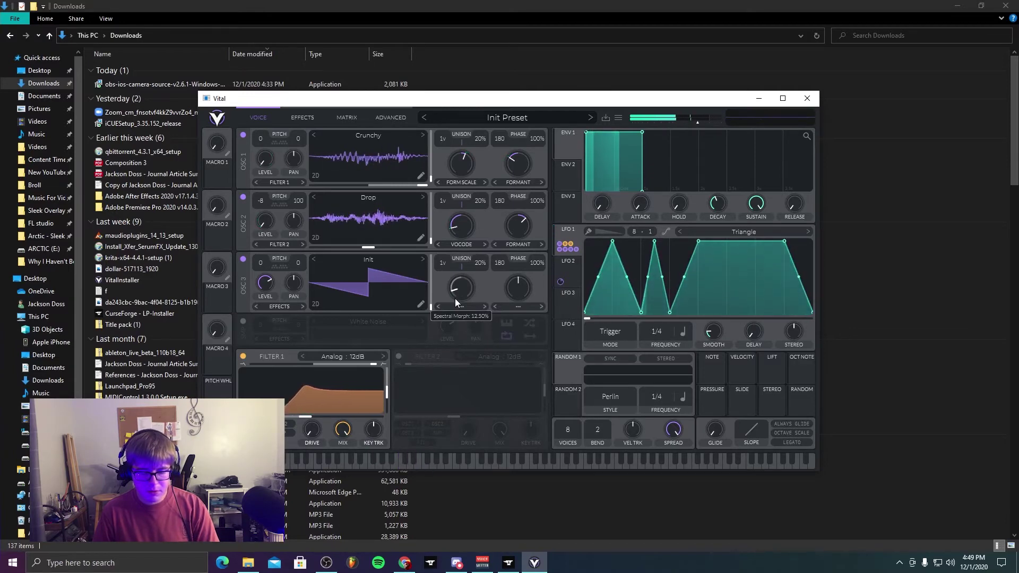
left_click_drag(454, 298, 456, 235)
left_click(462, 306)
left_click(457, 346)
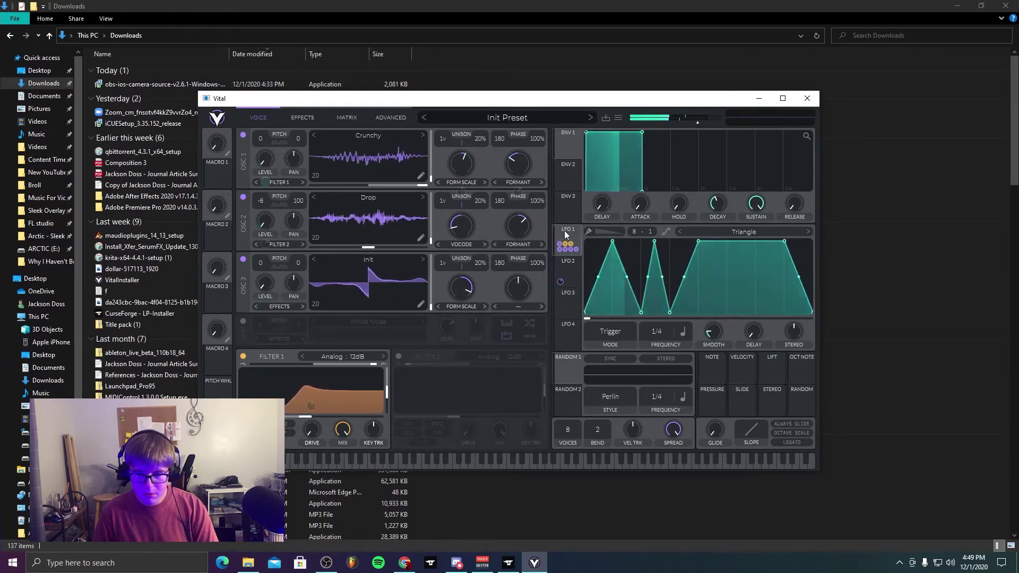
Step: Set oscillator 2's wave morph to FM Osc 1 and oscillator 1's to FM Osc 3, lowering oscillator 1's morph amount
left_click_drag(563, 234, 522, 244)
left_click(519, 244)
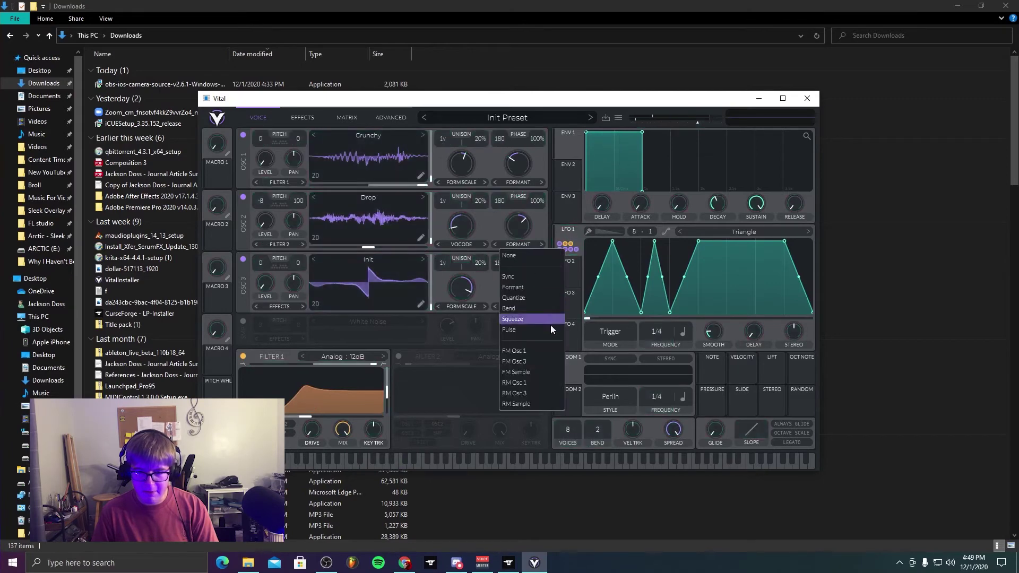
left_click(534, 351)
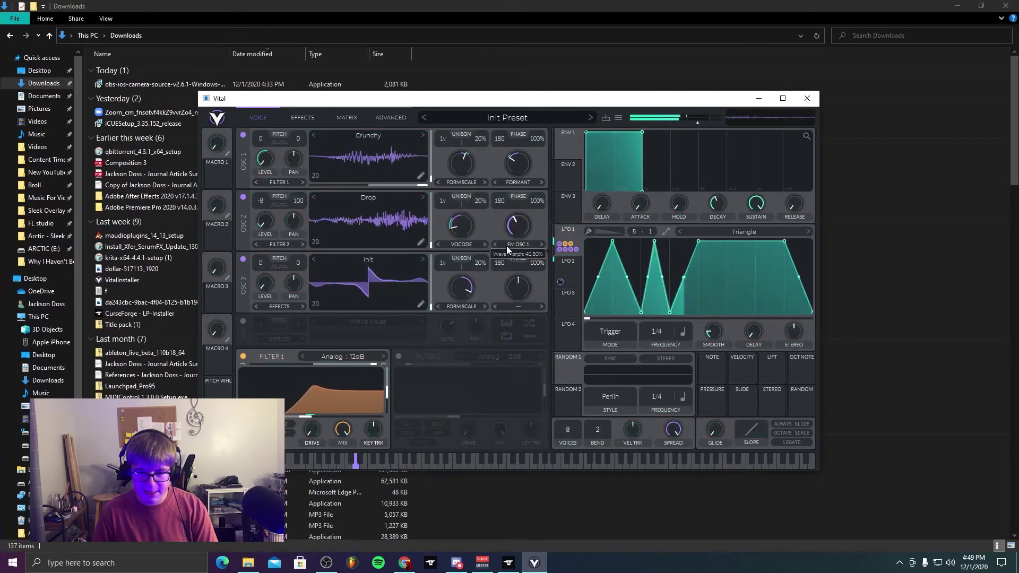
left_click(514, 183)
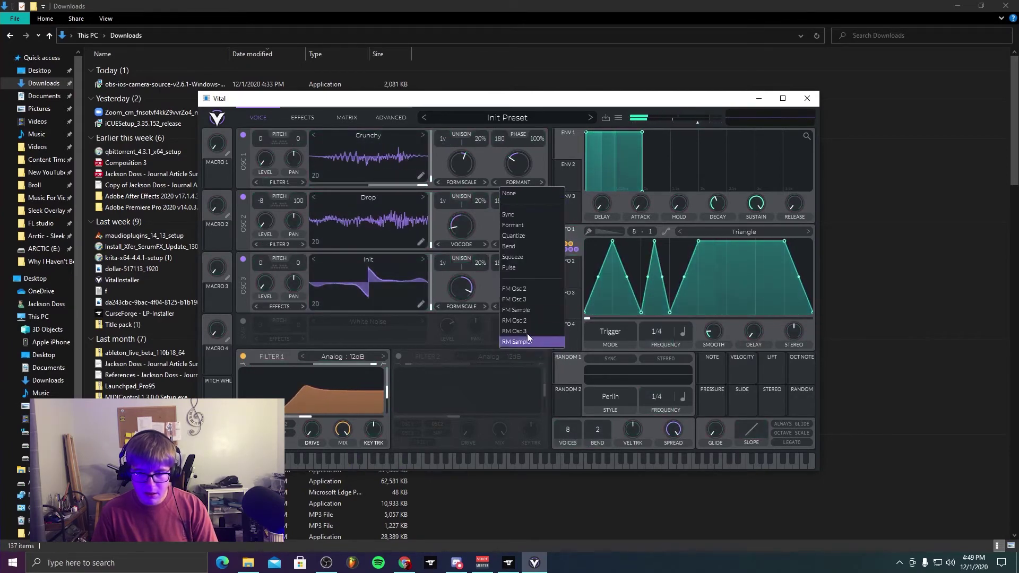
left_click(533, 298)
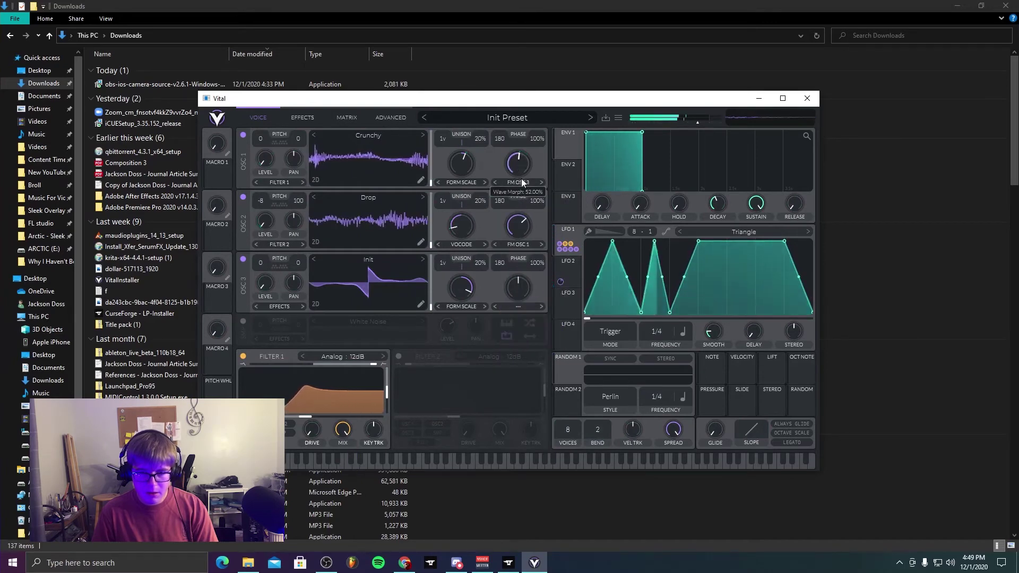
left_click_drag(522, 166, 514, 194)
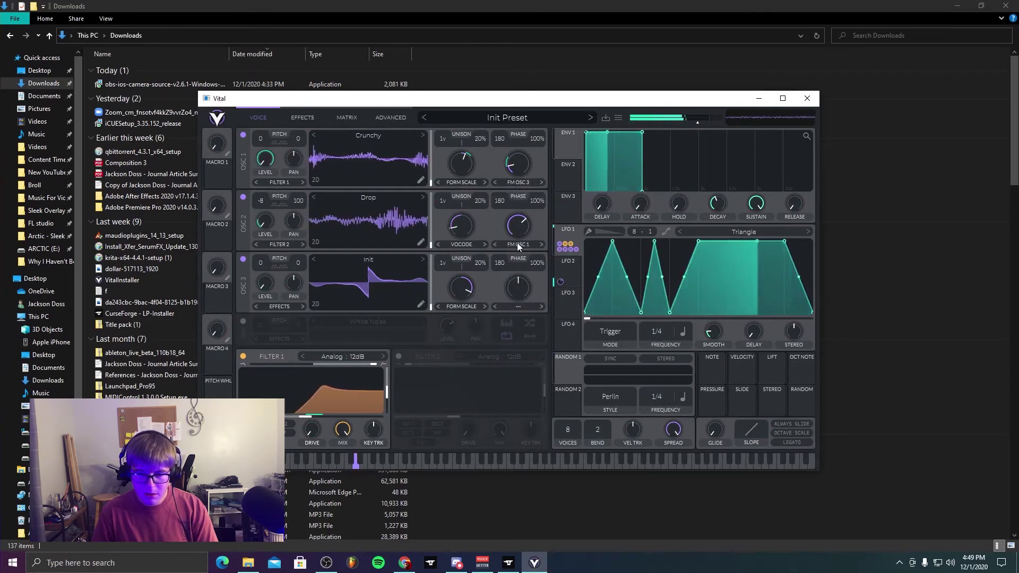
Step: Lower oscillator 2's wave morph amount and switch its morph type to FM Osc 3
left_click(518, 307)
left_click_drag(522, 221, 505, 253)
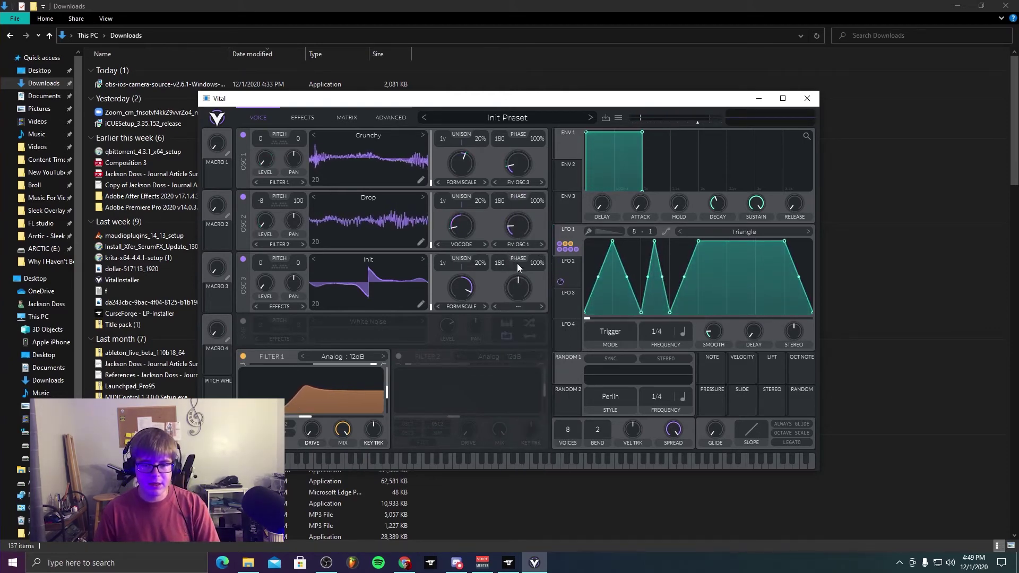
left_click(523, 246)
left_click(520, 362)
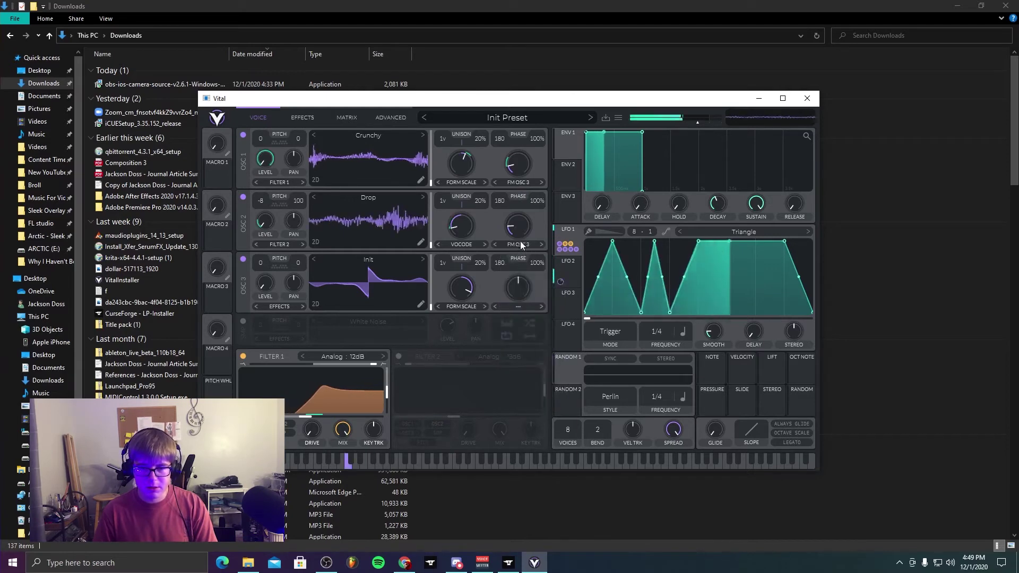
left_click_drag(519, 225, 514, 247)
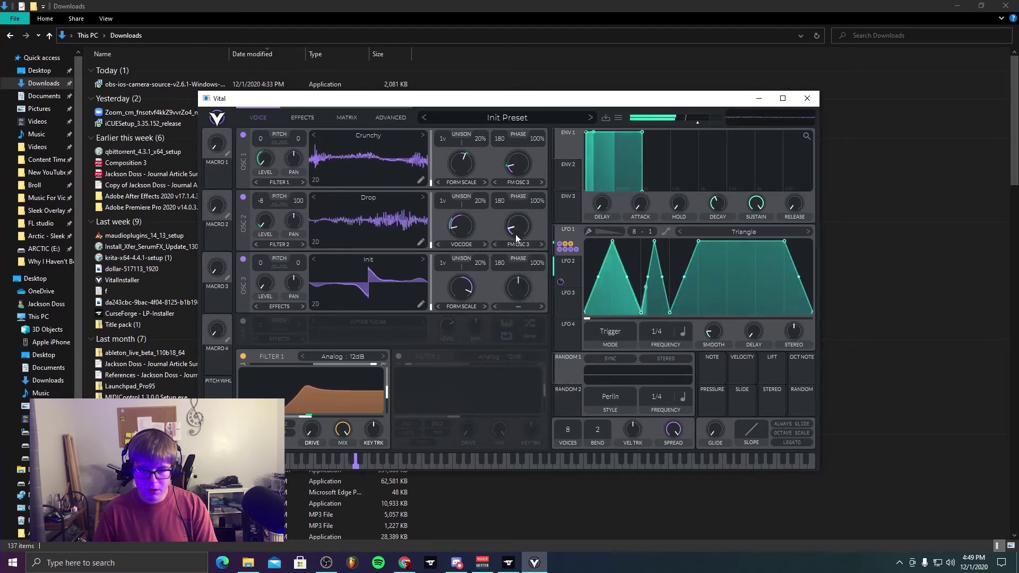
Step: Switch oscillator 3 to the Basic Shapes wavetable and modulate its readjusted Form Scale amount with LFO 2
left_click(422, 259)
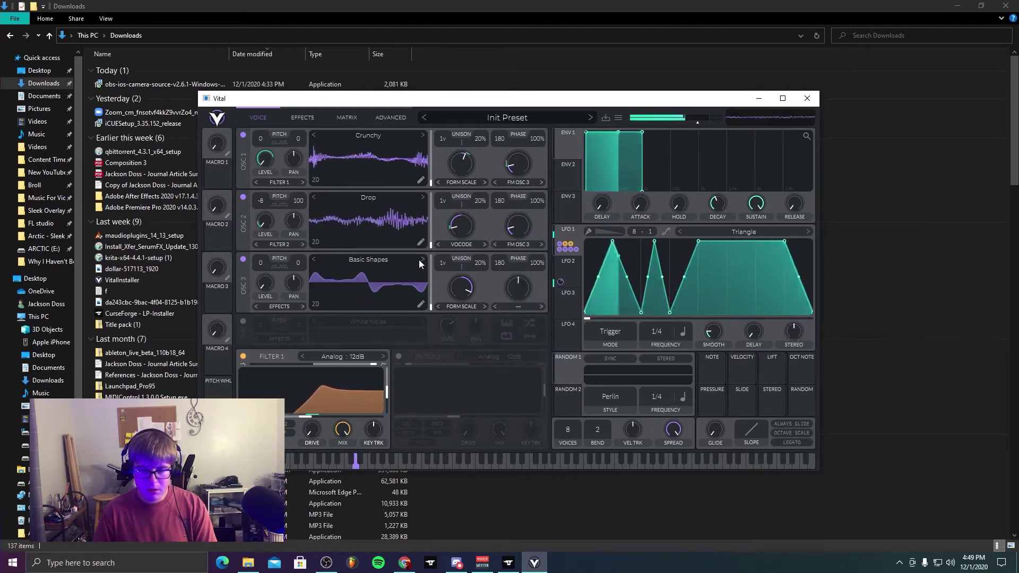
left_click_drag(453, 316, 471, 273)
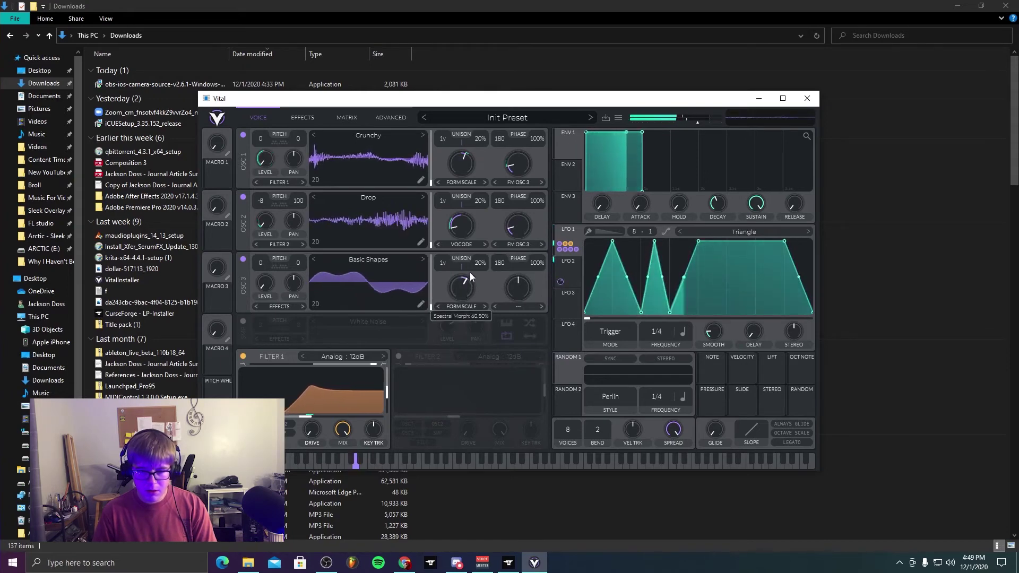
left_click(569, 266)
left_click_drag(561, 282, 463, 286)
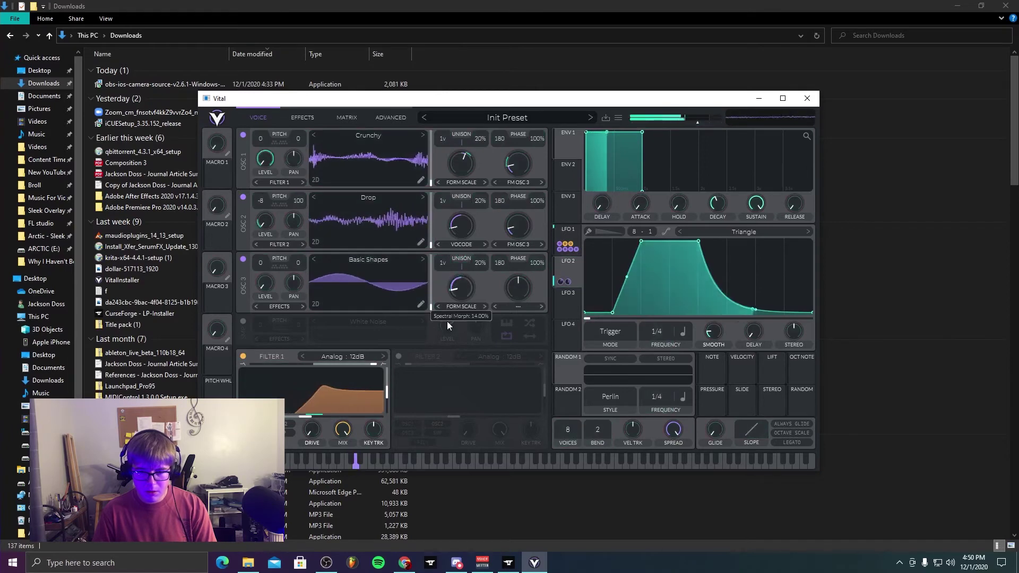
mouse_move(459, 285)
left_click_drag(455, 314, 483, 227)
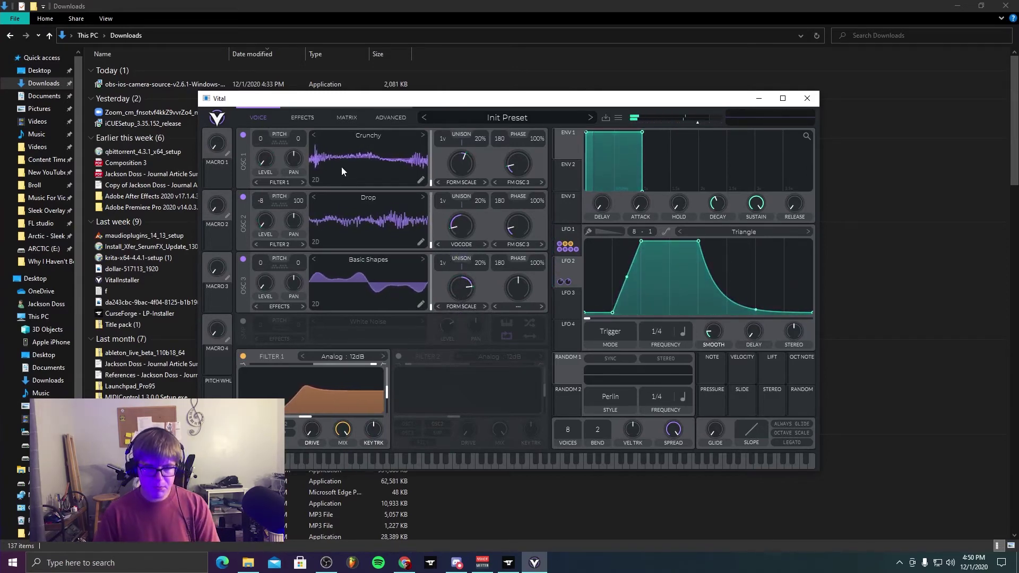
Step: Compare the sound with oscillators 1 and 2 muted in turn, leaving oscillator 1 off and oscillator 2 on
left_click(244, 135)
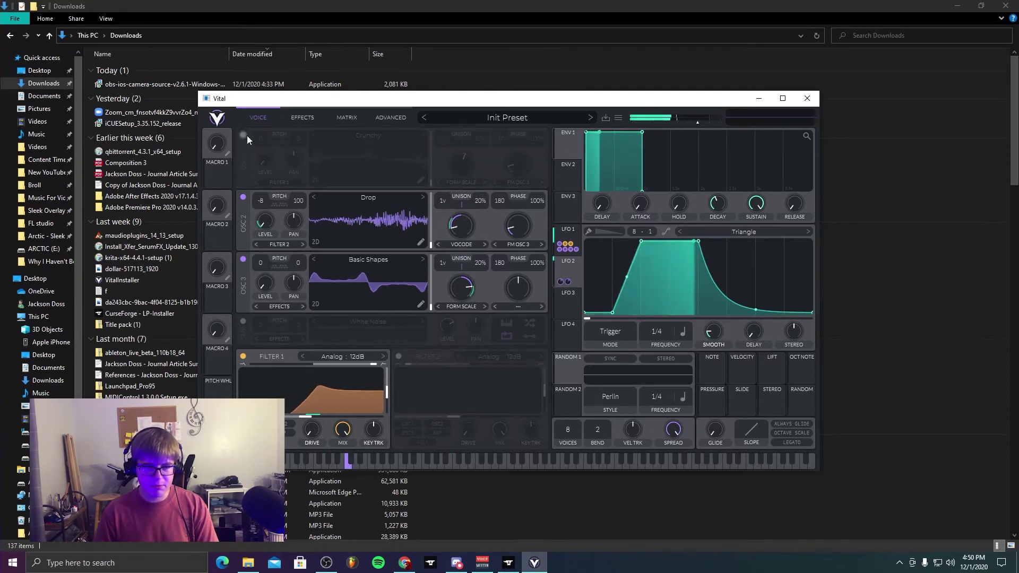
left_click(242, 197)
left_click(244, 136)
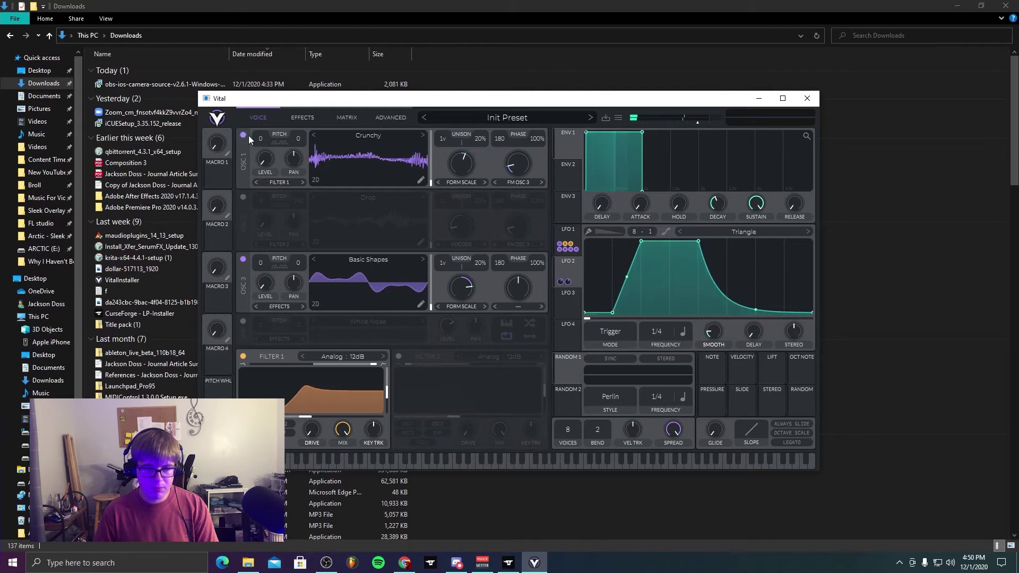
left_click(245, 136)
left_click(244, 197)
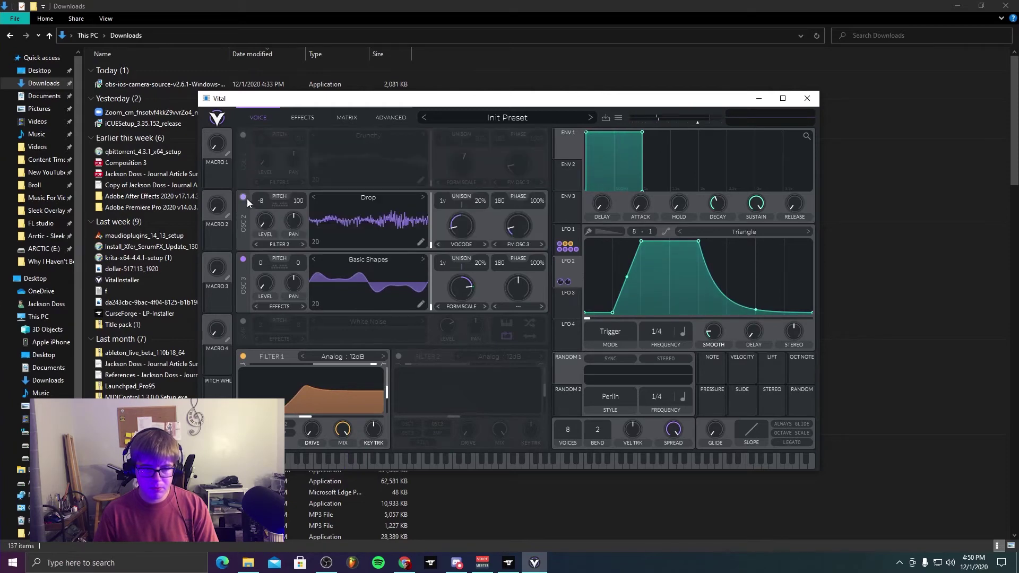
Step: Load the Dinosaurs wavetable from the VR Wavetables folder into oscillator 2
left_click(372, 197)
left_click(579, 288)
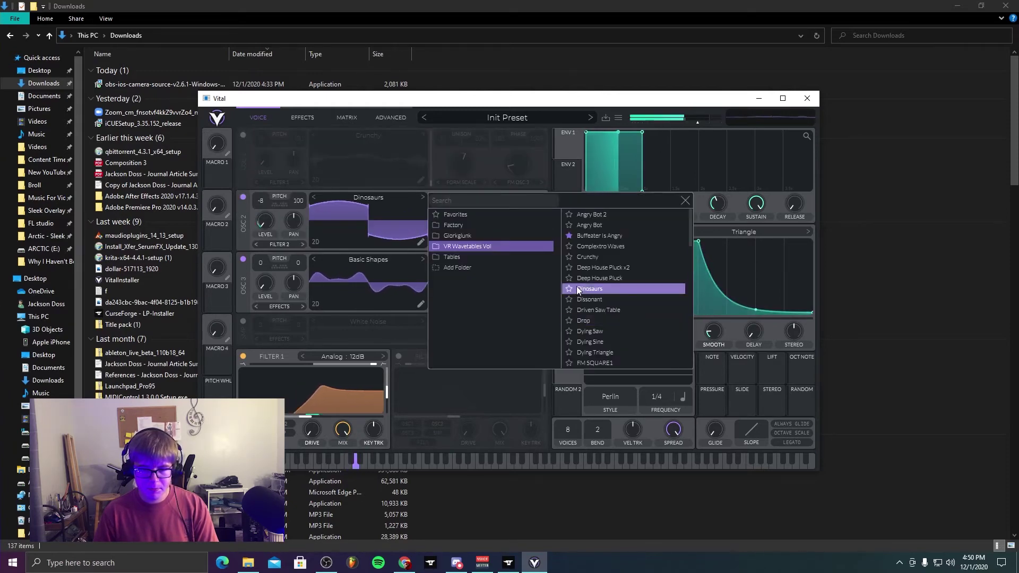
left_click(685, 200)
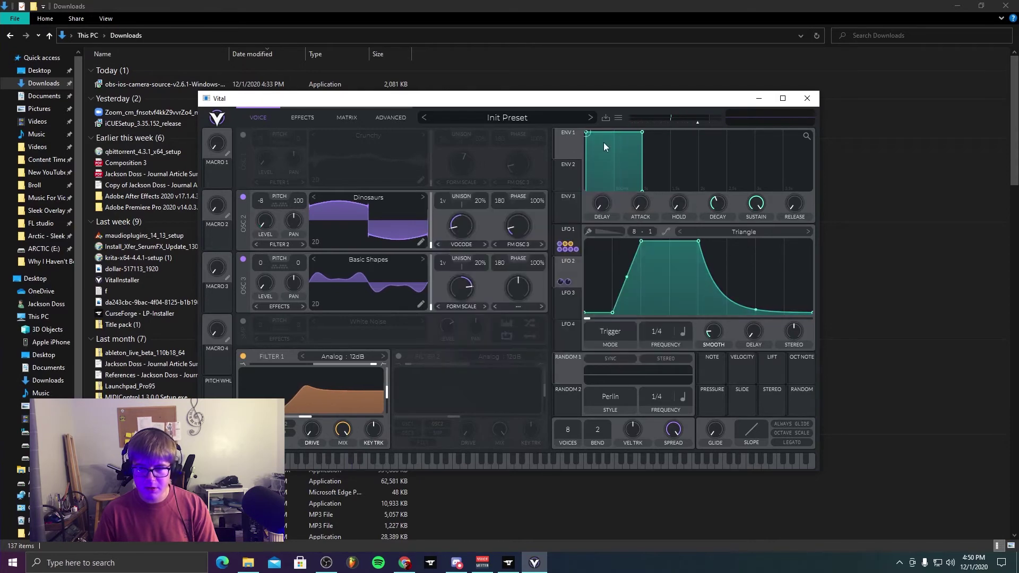
Step: Initialize the preset to a blank patch and set envelope 1's release to 0 seconds
left_click(619, 118)
left_click(634, 204)
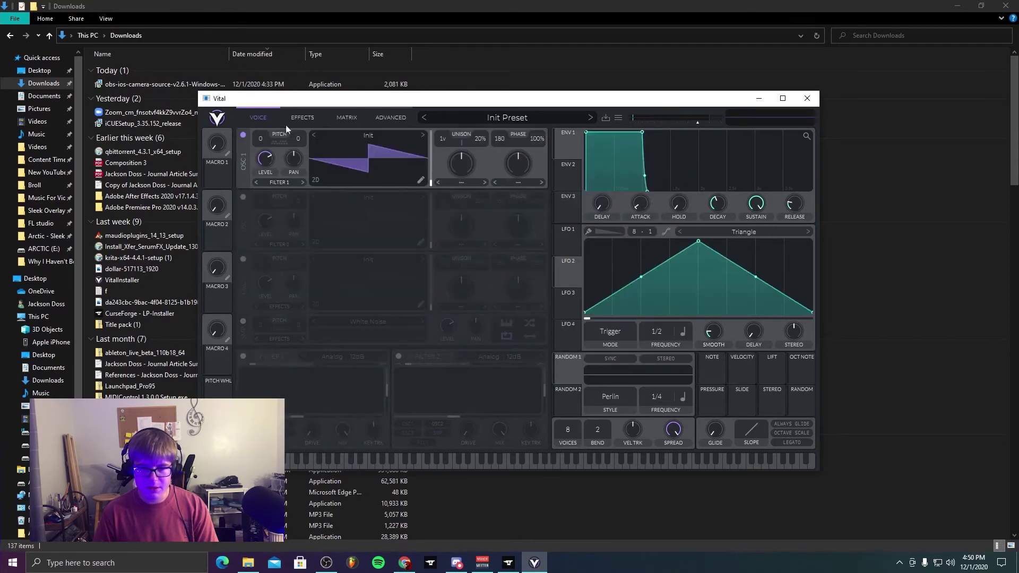
left_click(347, 118)
left_click(265, 116)
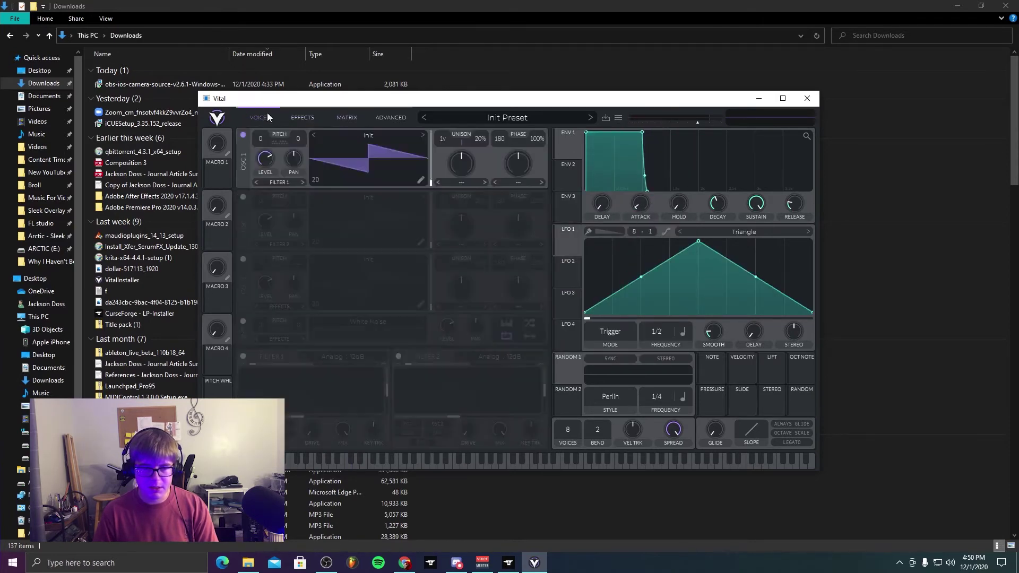
left_click(358, 136)
left_click(375, 153)
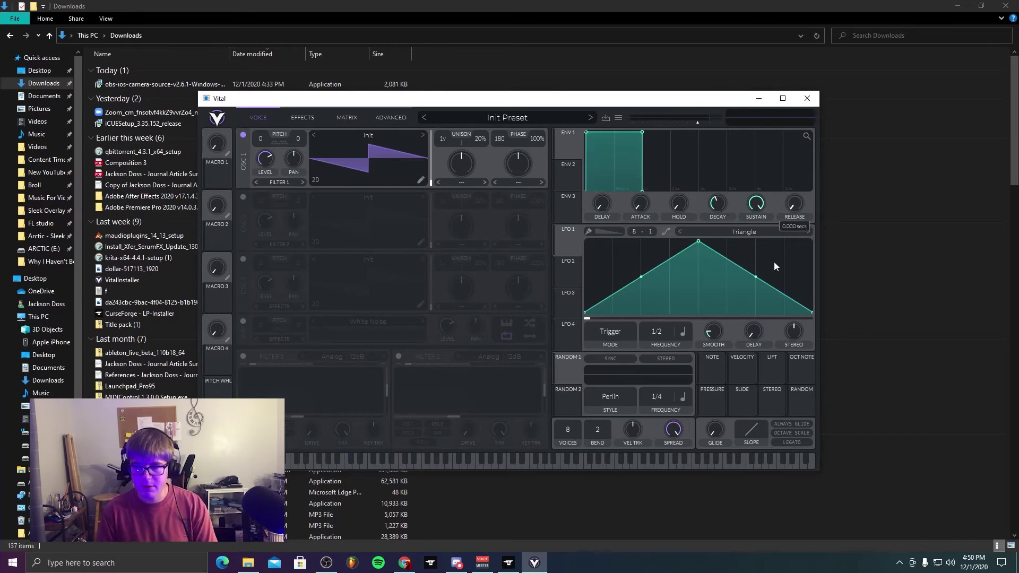
Step: Load the Dying Saw wavetable from the VR Wavetables folder into oscillator 1
left_click(370, 137)
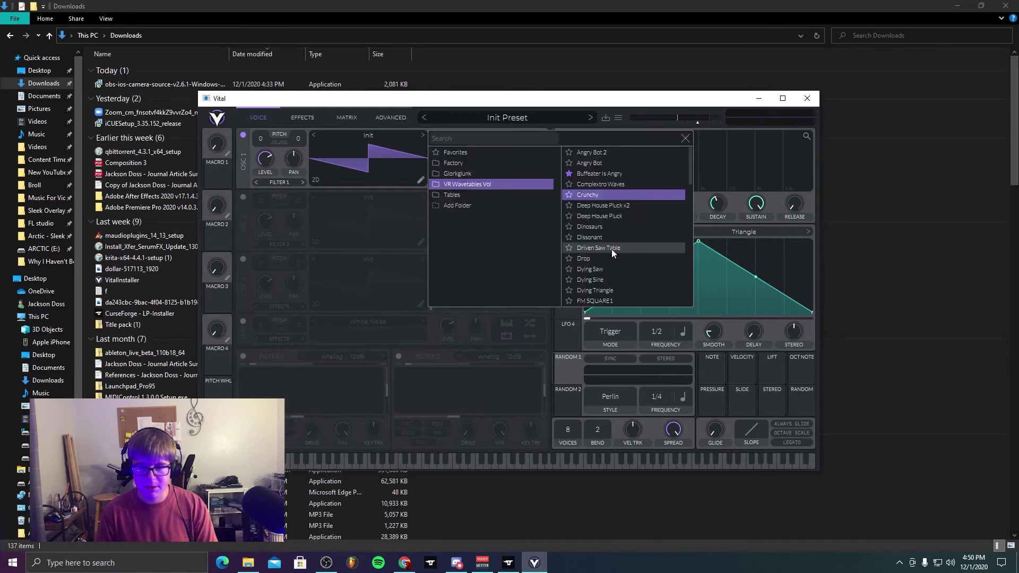
left_click(590, 269)
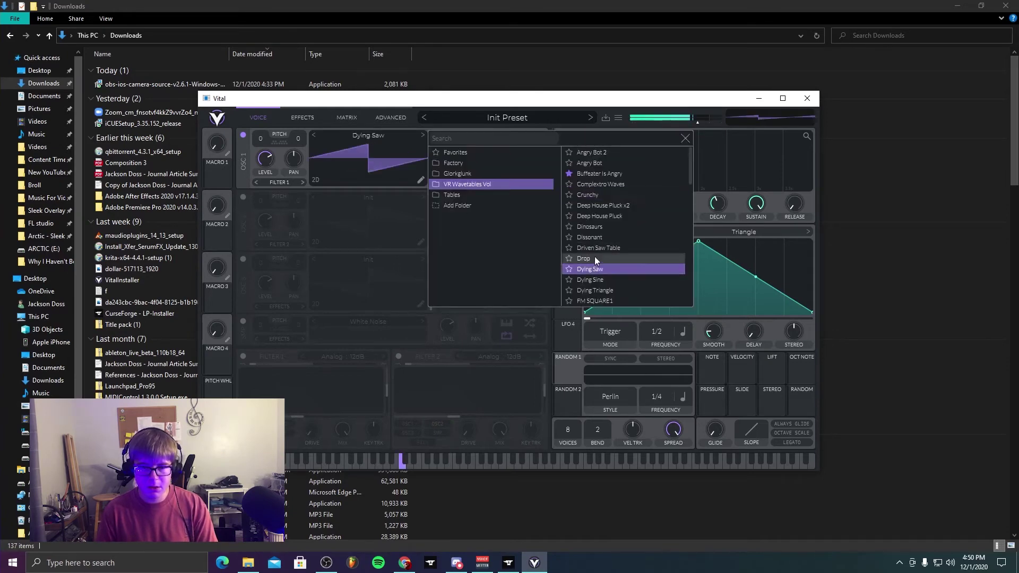
left_click(381, 166)
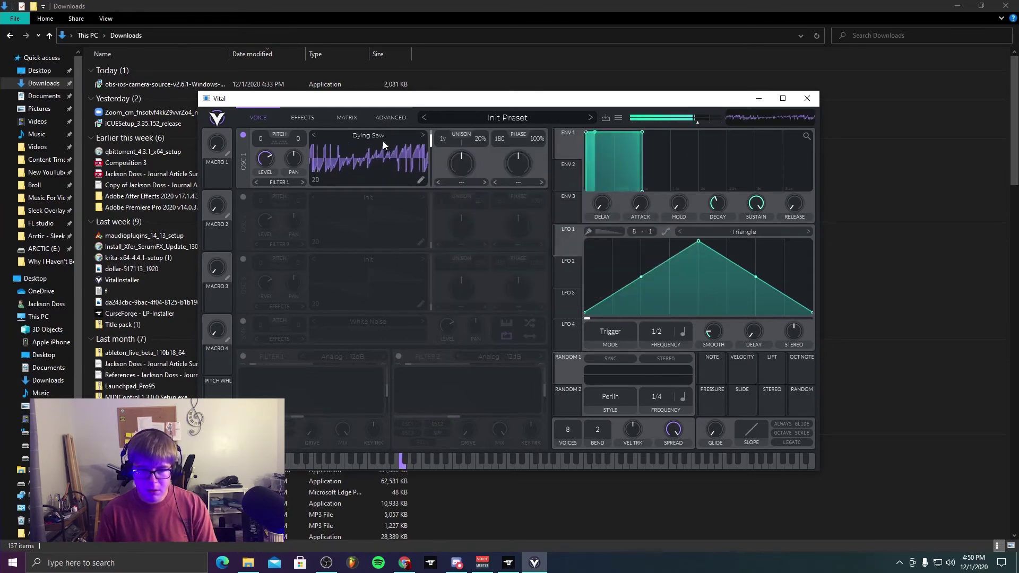
Step: Set oscillator 1's spectral morph to Inharmonic, raise its amount, and sweep the wavetable position back to the first frame
left_click(454, 181)
left_click(475, 247)
left_click_drag(476, 165, 473, 155)
mouse_move(403, 158)
left_mouse_down()
mouse_move(394, 180)
mouse_move(400, 147)
left_mouse_up()
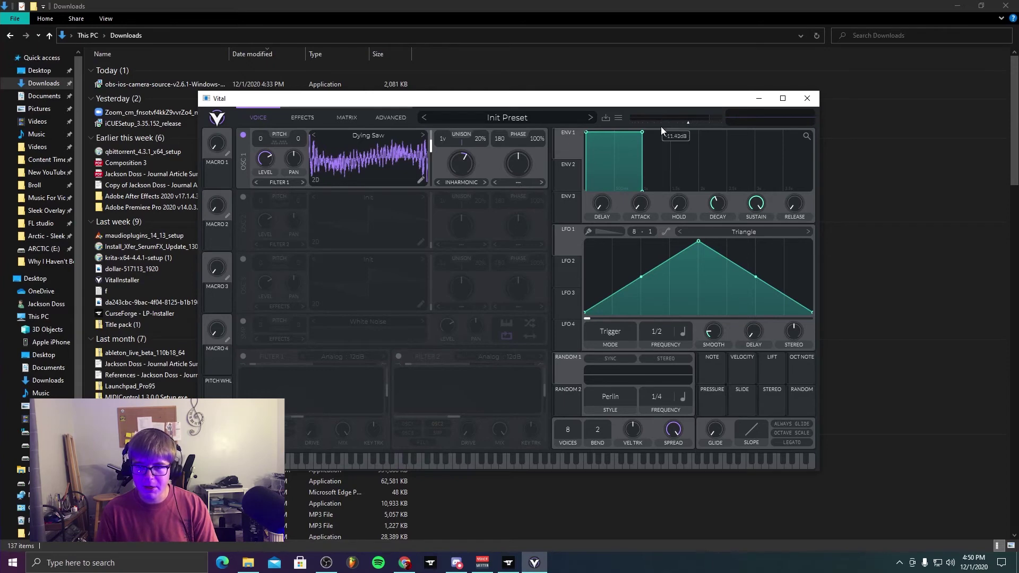
mouse_move(478, 157)
left_mouse_down()
mouse_move(461, 187)
mouse_move(474, 156)
left_mouse_up()
left_click_drag(409, 154, 407, 188)
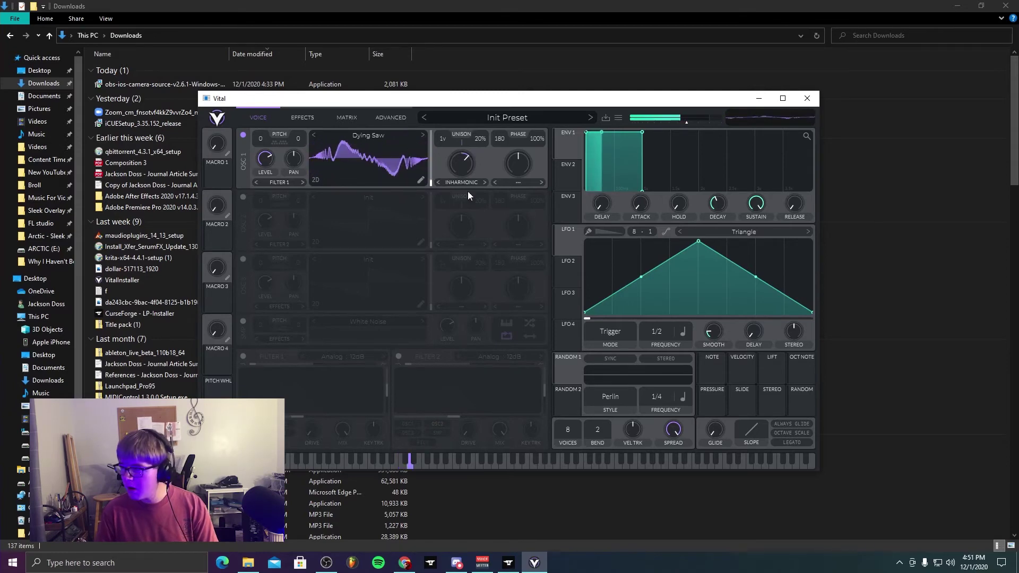
Step: Set oscillator 1's wave morph to Formant, raise its amount, and raise the wavetable position
left_click(520, 181)
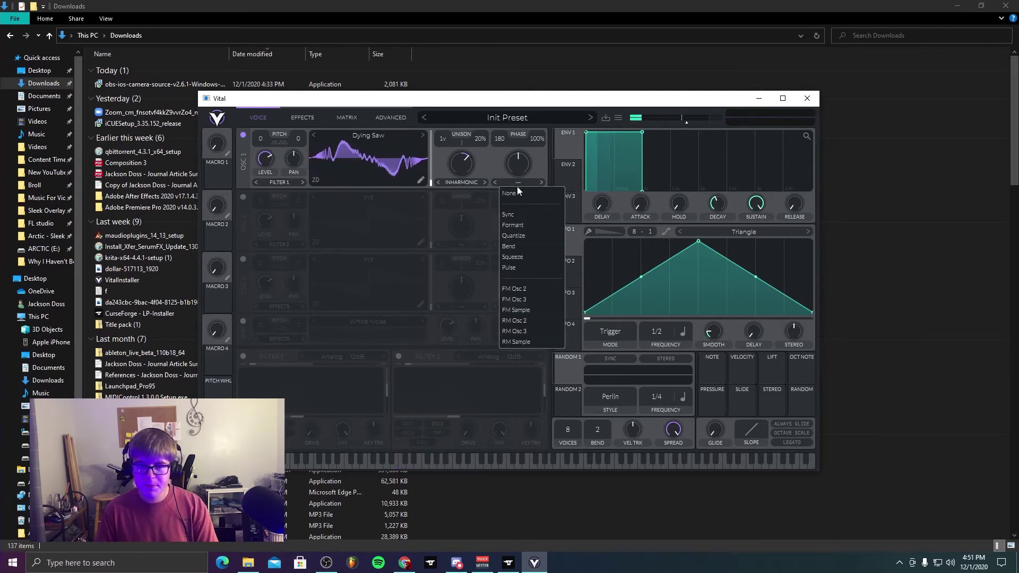
left_click(529, 226)
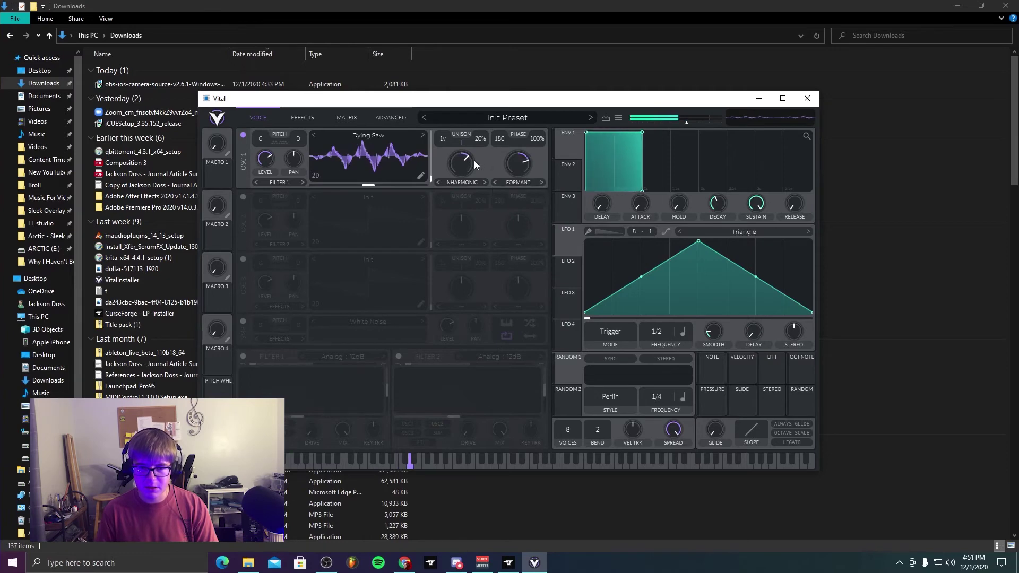
mouse_move(468, 160)
left_mouse_down()
mouse_move(456, 194)
mouse_move(462, 162)
left_mouse_up()
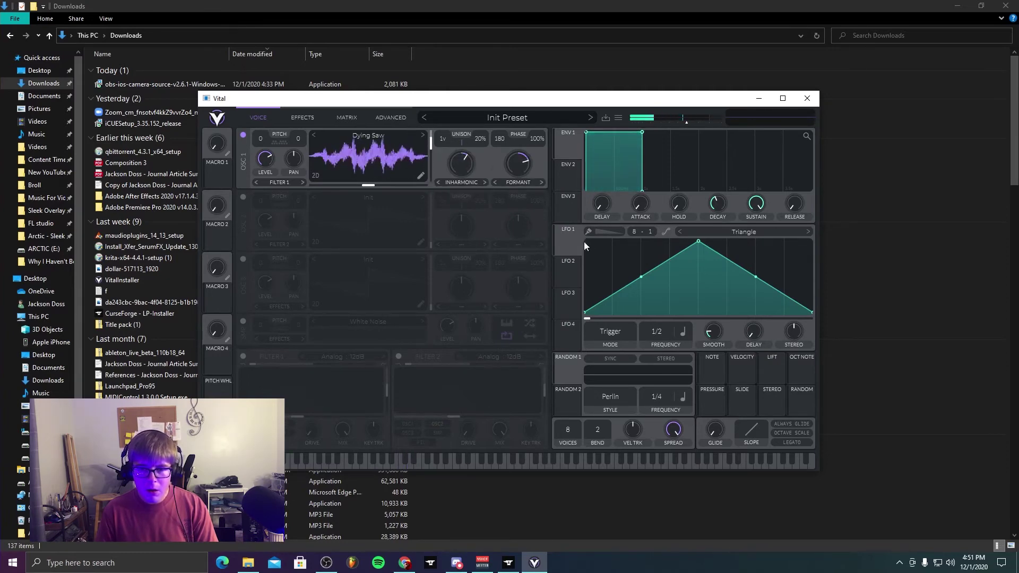
Step: Modulate oscillator 1's Inharmonic amount and wavetable position with LFO 1
left_click_drag(568, 242, 473, 170)
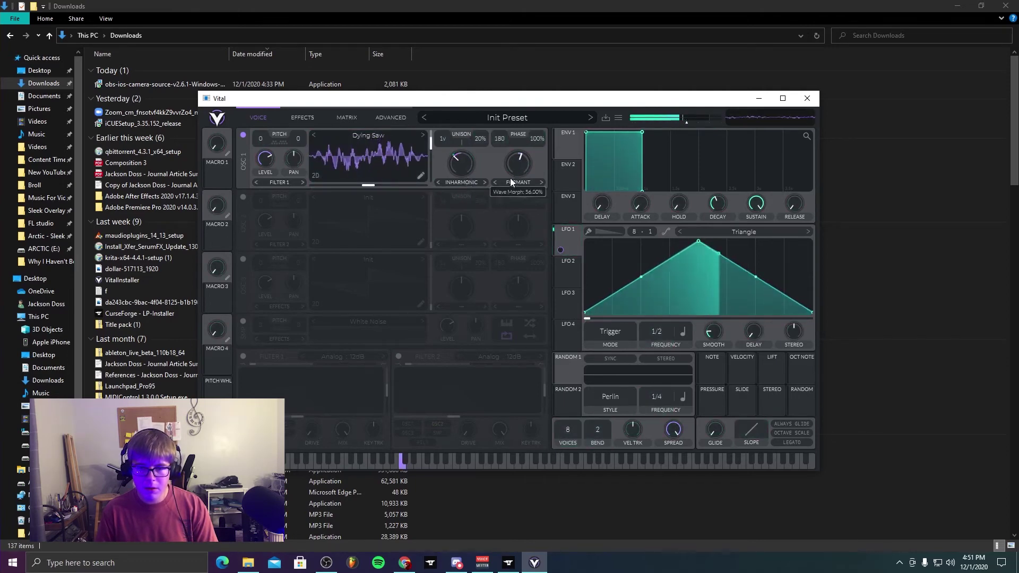
left_click_drag(569, 240, 466, 149)
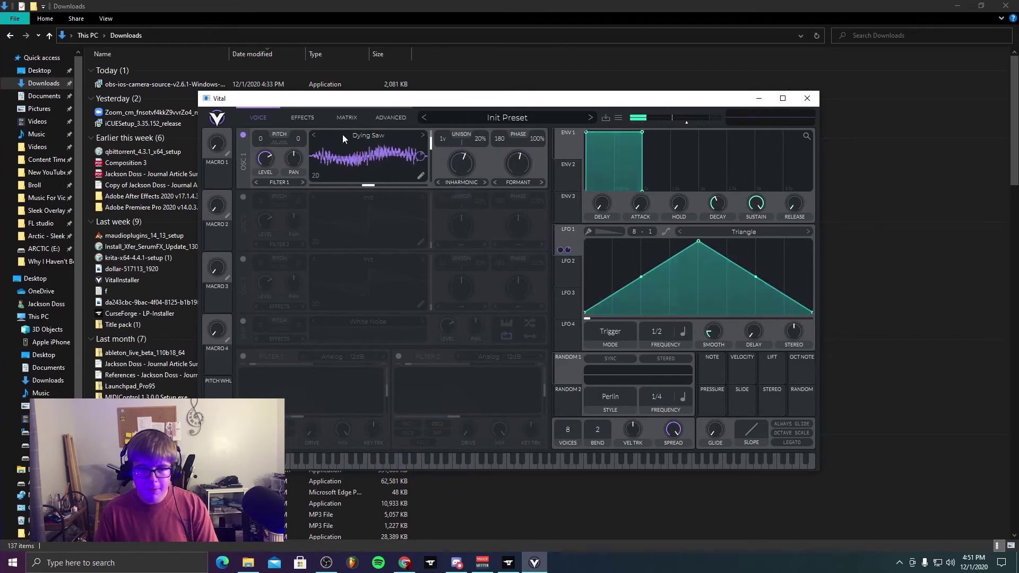
left_click(293, 118)
left_click(243, 173)
left_click(243, 170)
left_click(259, 119)
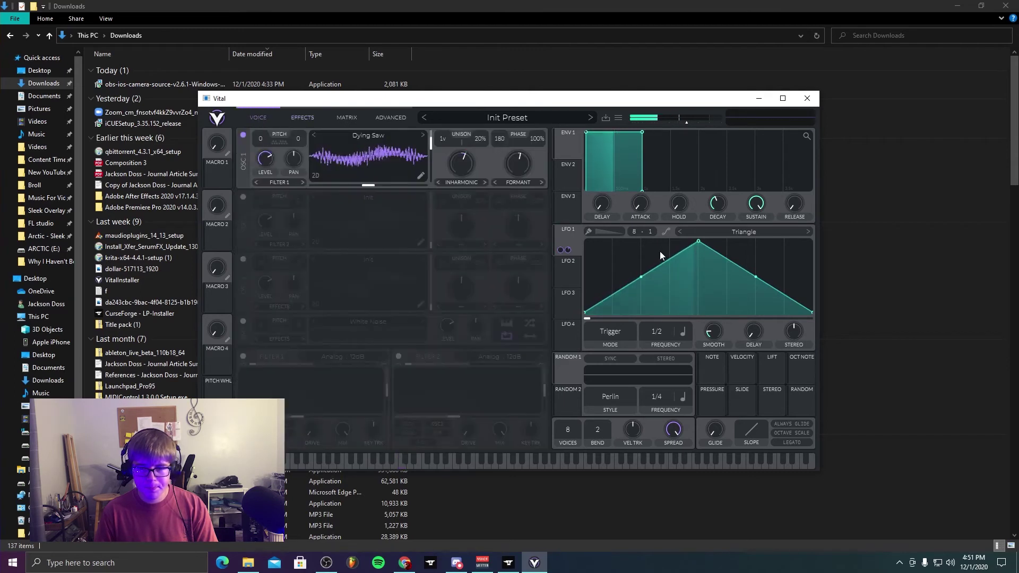
Step: Reshape LFO 1 into a rising ramp and LFO 2 into a flat start followed by a steep central peak
left_click_drag(698, 243, 840, 231)
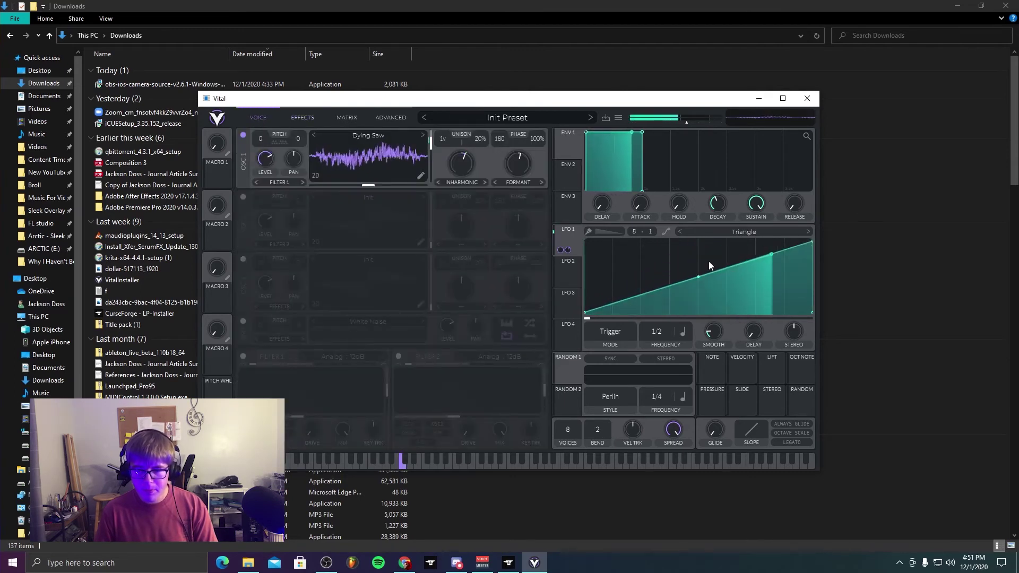
left_click(568, 262)
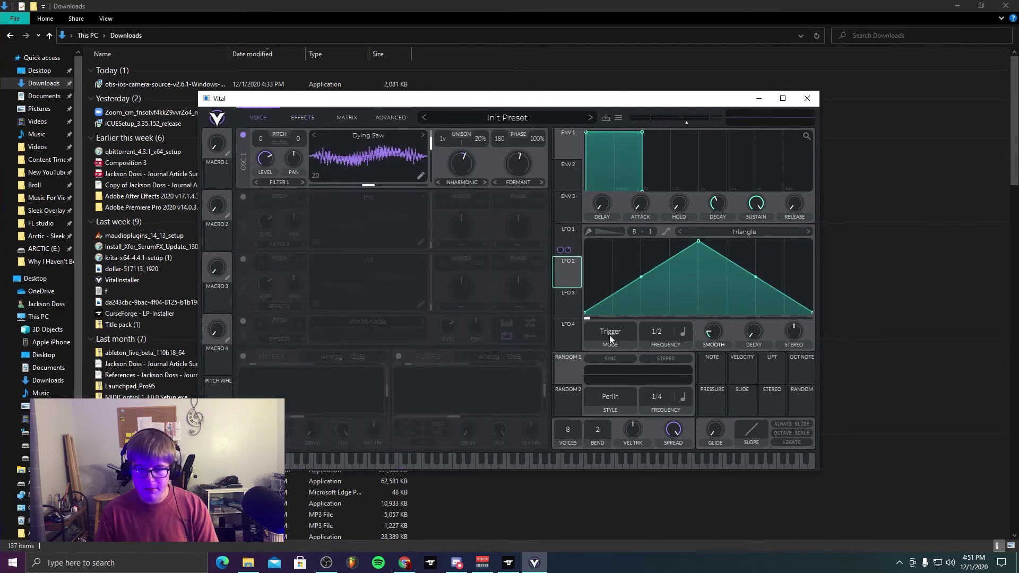
double_click(631, 295)
left_click_drag(630, 297, 671, 317)
double_click(669, 303)
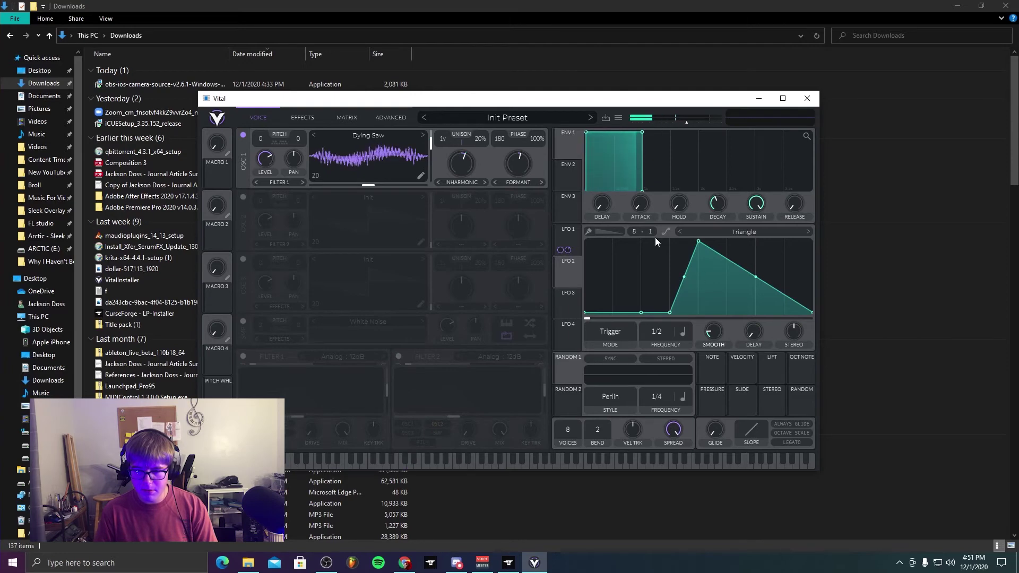
Step: Enable oscillator 2, and lower oscillator 1's base level while modulating it with LFO 1 at a depth of 0.300
left_click_drag(564, 271, 265, 158)
left_click(243, 197)
left_click(564, 239)
left_click_drag(256, 219, 276, 255)
left_click_drag(265, 180, 264, 133)
left_click_drag(265, 181, 265, 215)
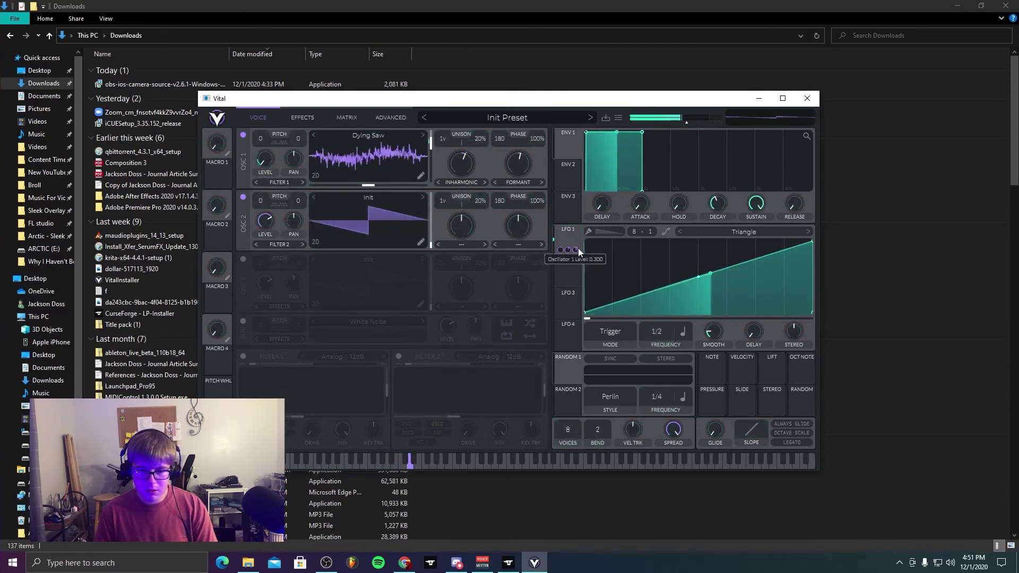
Step: Load the Dying Sine wavetable from the VR Wavetables Vol folder into oscillator 2
left_click(389, 196)
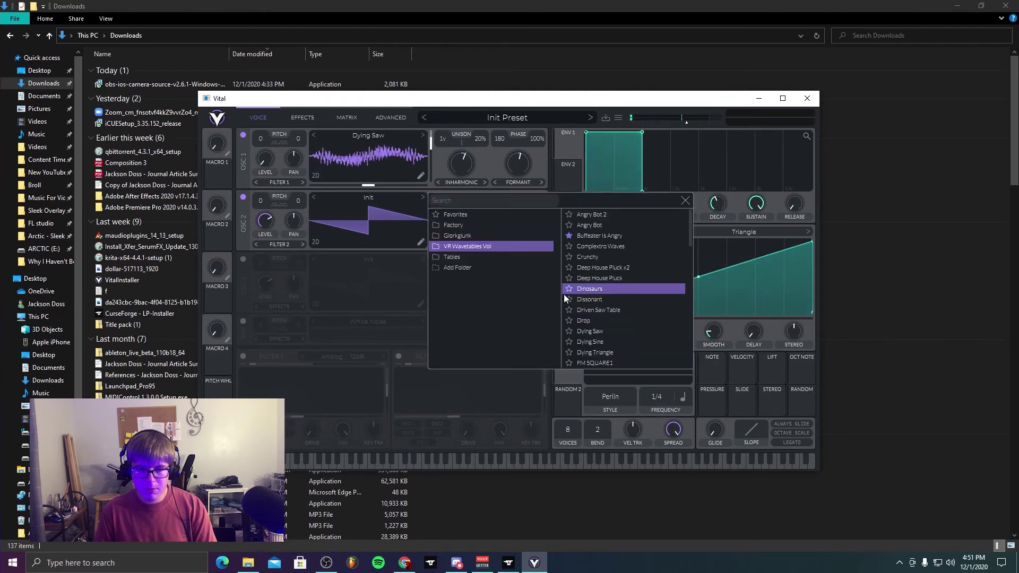
scroll(610, 311, "down", 1)
left_click(598, 317)
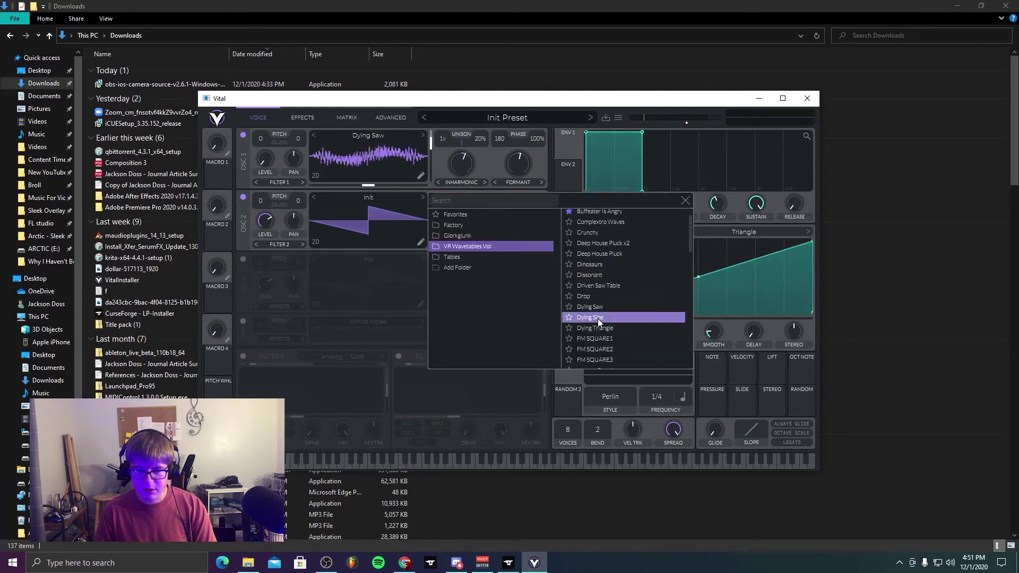
left_click(685, 200)
Step: Raise oscillator 2's wavetable position and modulate its level with LFO 1
left_click_drag(374, 242, 396, 178)
left_click_drag(568, 249, 265, 228)
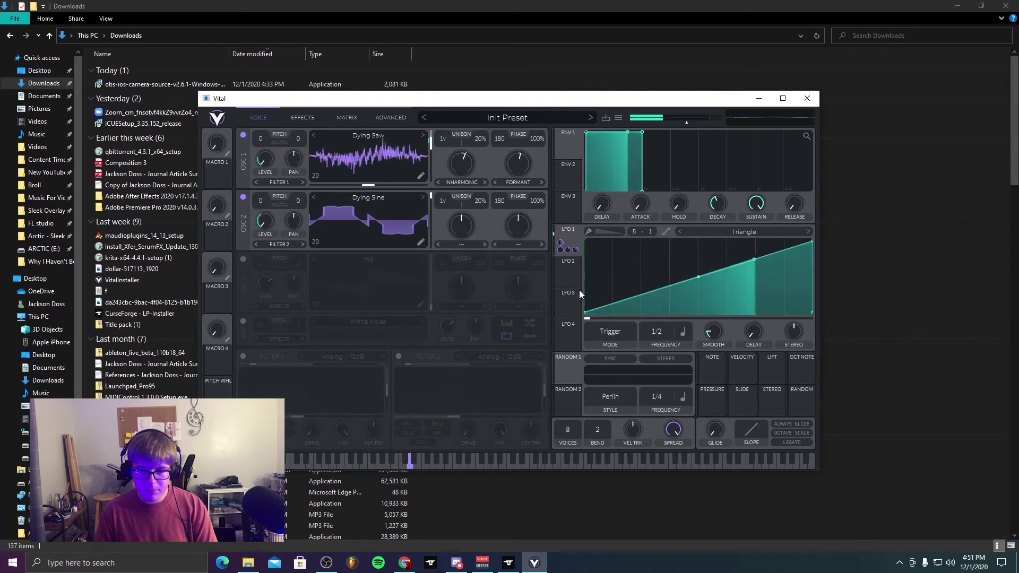
Step: Set oscillator 2's spectral morph to Harmonic Stretch with a low amount modulated by LFO 2 at a 1/8 frequency
left_click(575, 275)
left_click_drag(574, 275, 458, 227)
left_click_drag(460, 226, 452, 256)
left_click(461, 244)
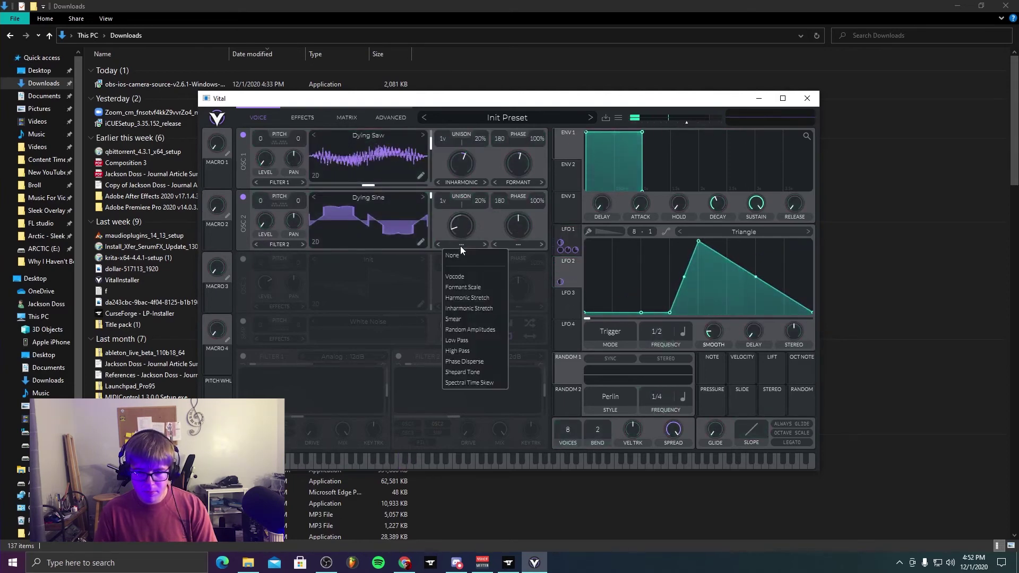
left_click(467, 296)
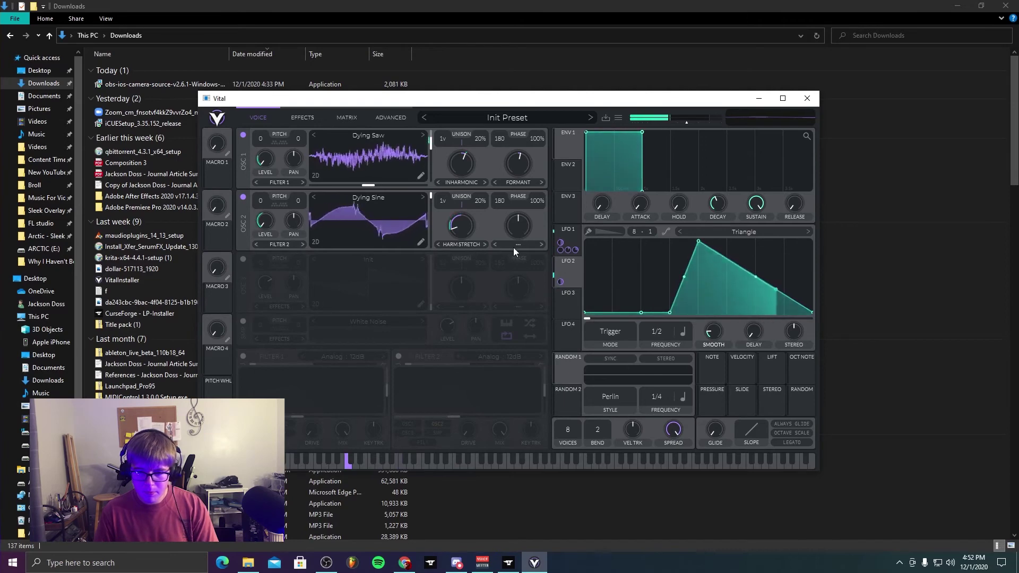
left_click_drag(664, 326, 667, 312)
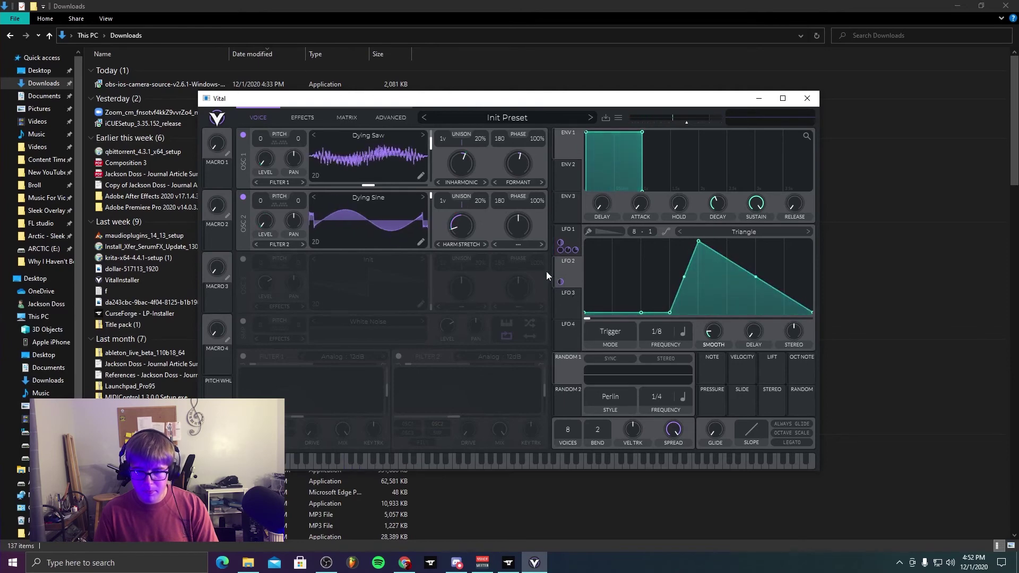
Step: Set oscillator 2's wave morph to Squeeze and adjust its amount
left_click(518, 244)
left_click(528, 330)
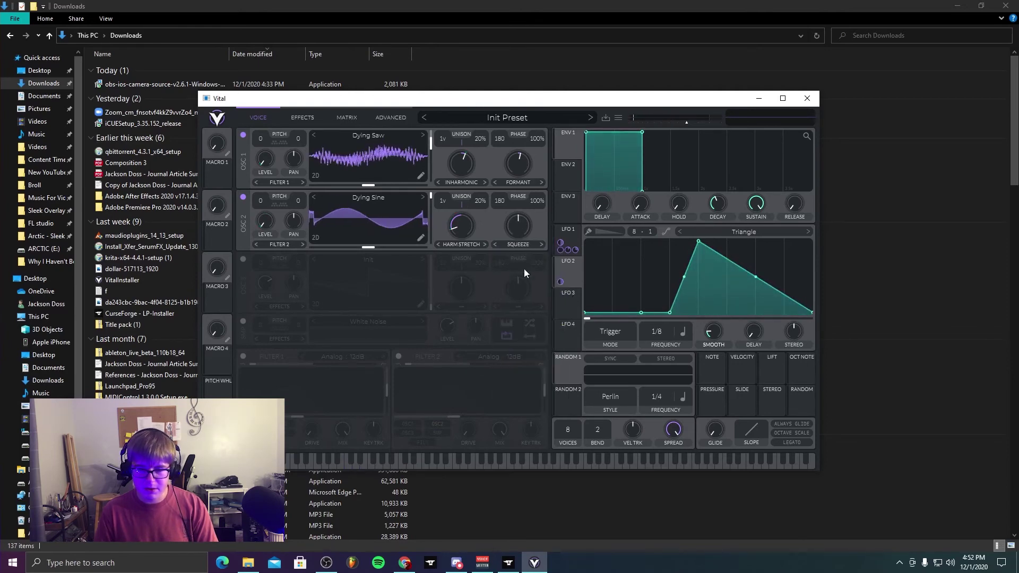
left_click_drag(518, 227, 534, 183)
Step: Try modulating oscillator 2's Squeeze amount with LFO 3 at an increased depth
left_click_drag(560, 312, 505, 288)
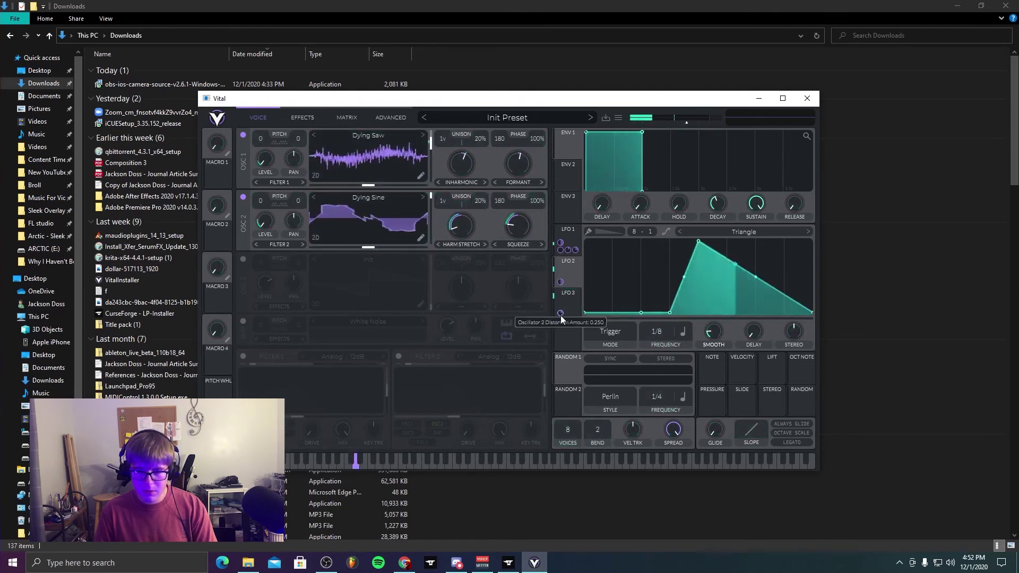
left_click_drag(560, 313, 560, 279)
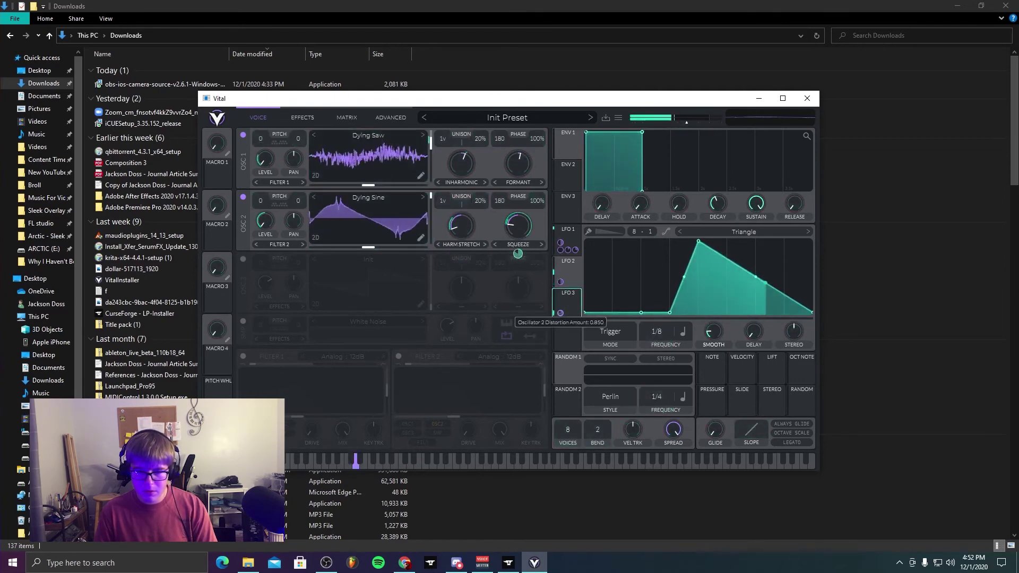
left_click(562, 294)
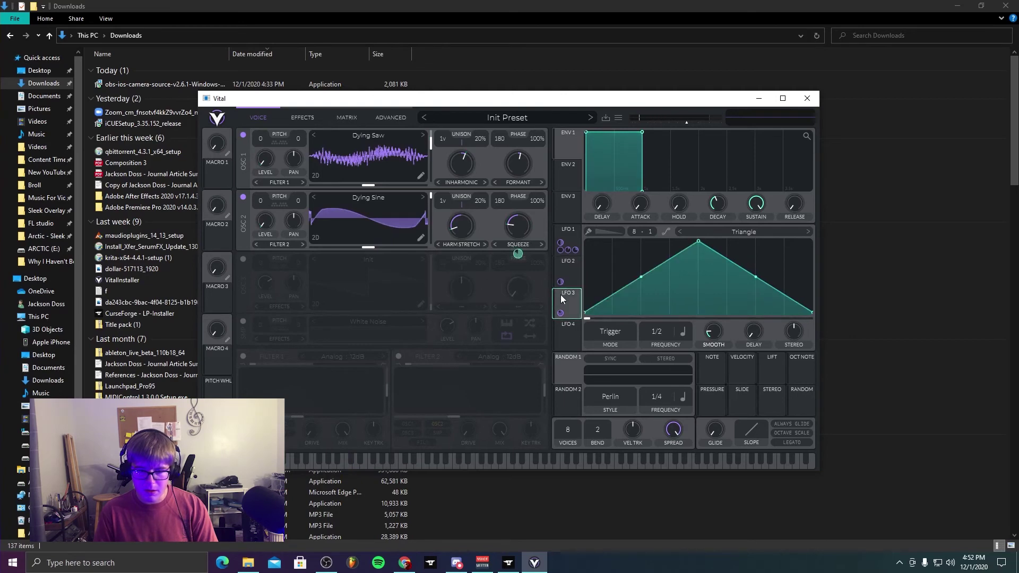
Step: Modulate oscillator 2's Squeeze amount and wavetable position with LFO 2
left_click(566, 264)
left_click_drag(565, 264, 368, 237)
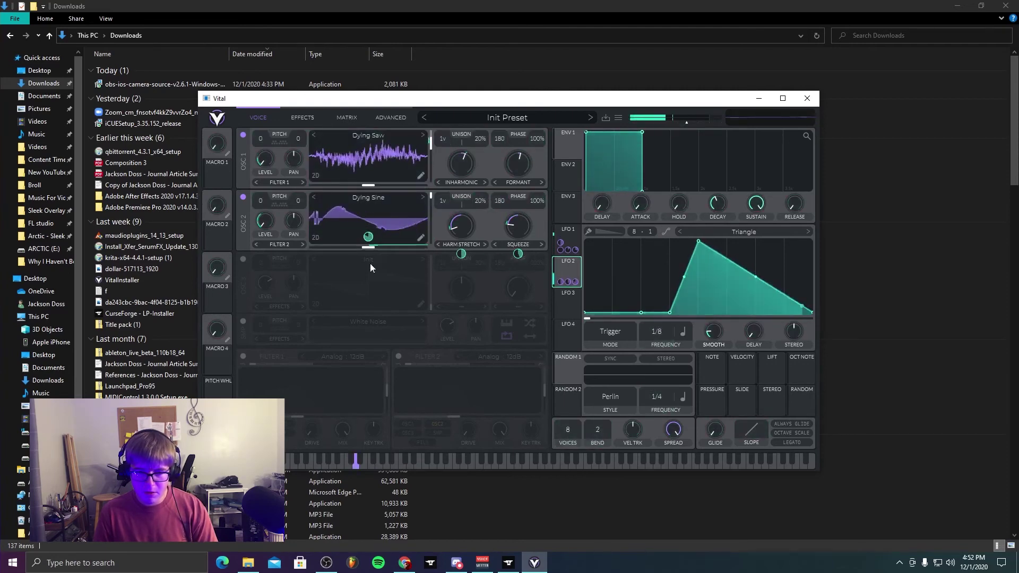
Step: Enable the reverb, adjust its size and set its chorus amount to 0%, and cut its low frequencies
left_click(301, 117)
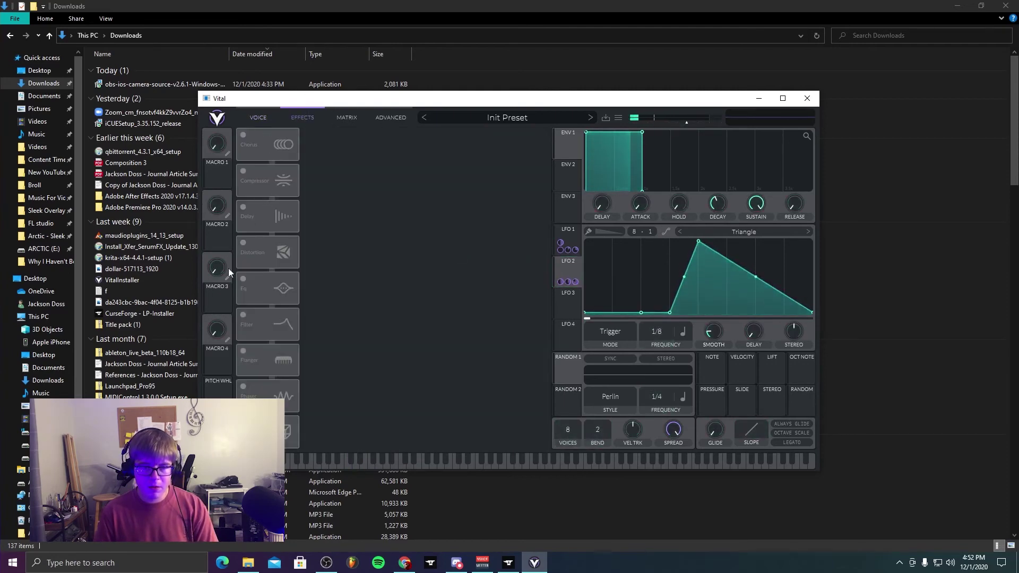
left_click(265, 431)
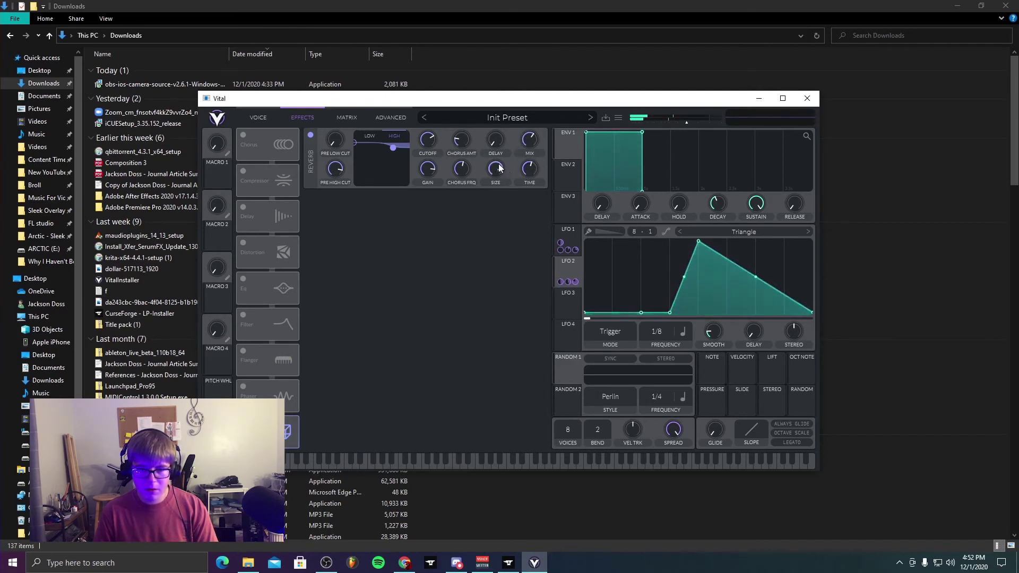
left_click_drag(497, 166, 489, 183)
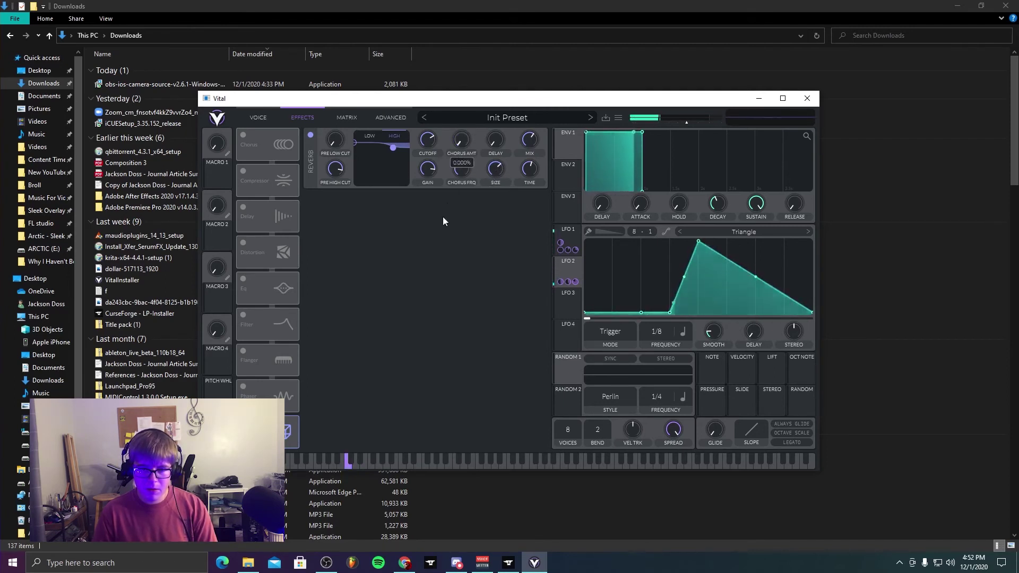
mouse_move(427, 171)
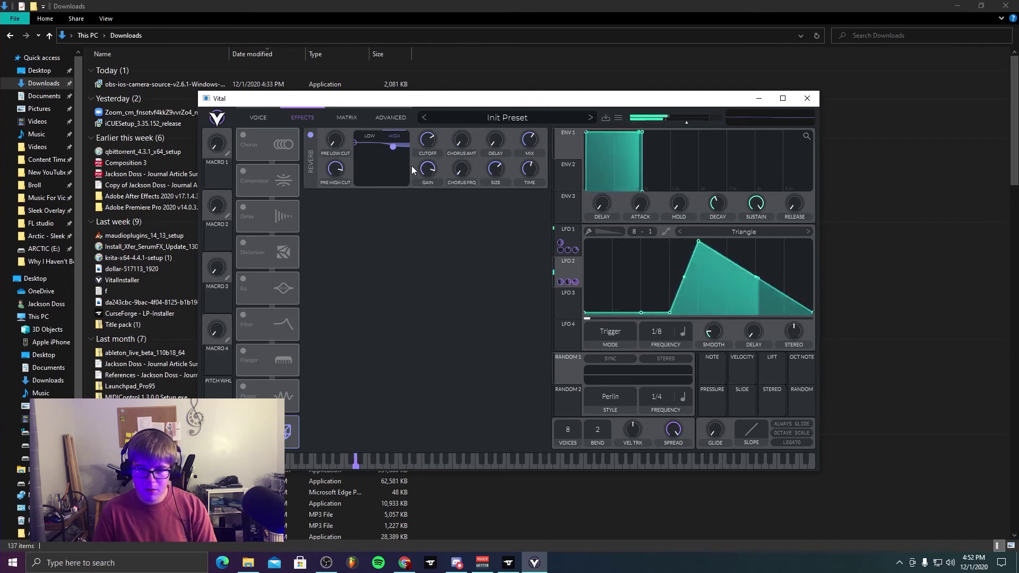
left_click_drag(392, 147, 359, 169)
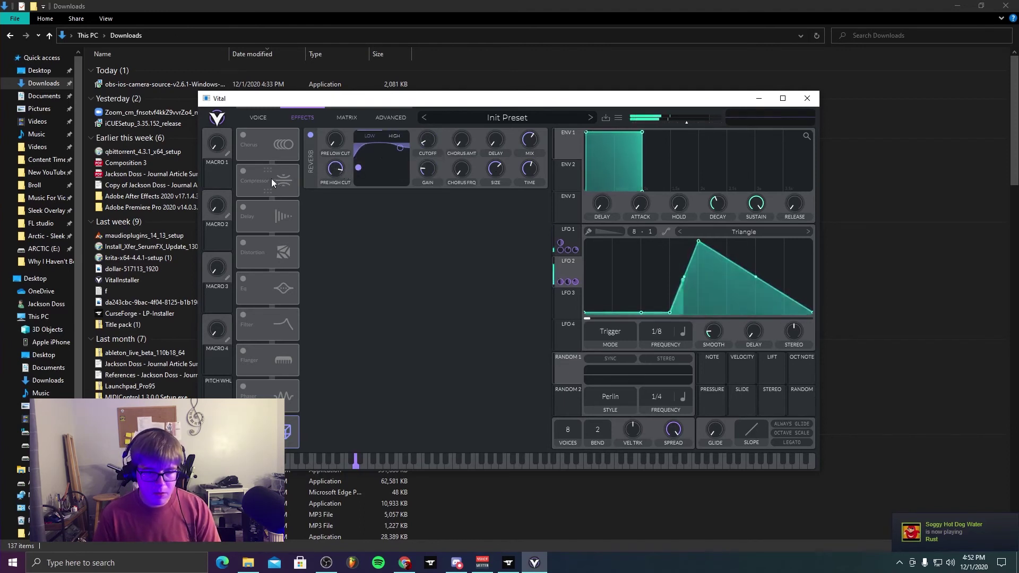
Step: Modulate oscillator 2's Harmonic Stretch amount with Random 1 at a depth of 0.240, leaving oscillator 3 disabled
left_click(266, 119)
left_click(244, 259)
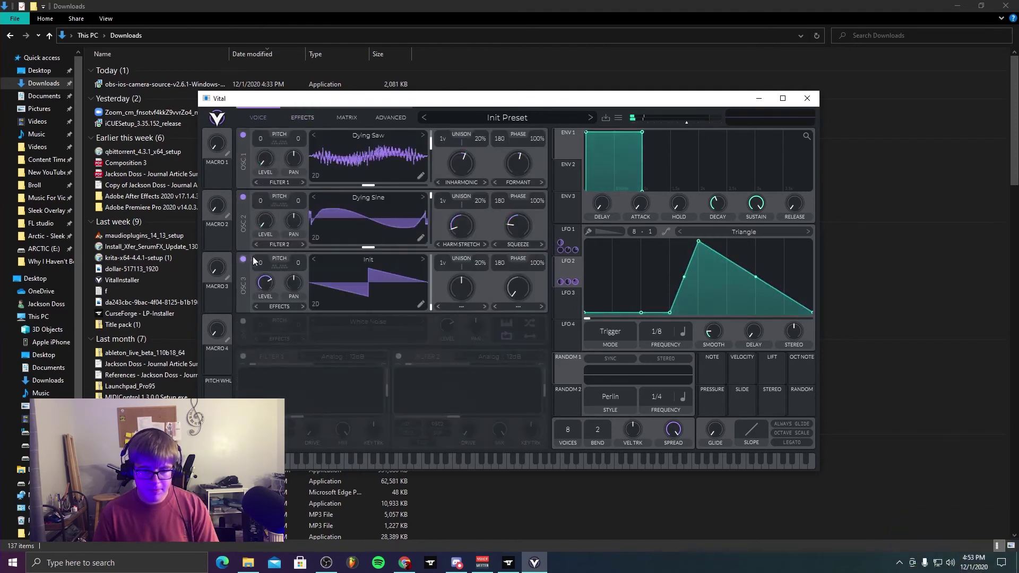
left_click_drag(572, 362, 465, 226)
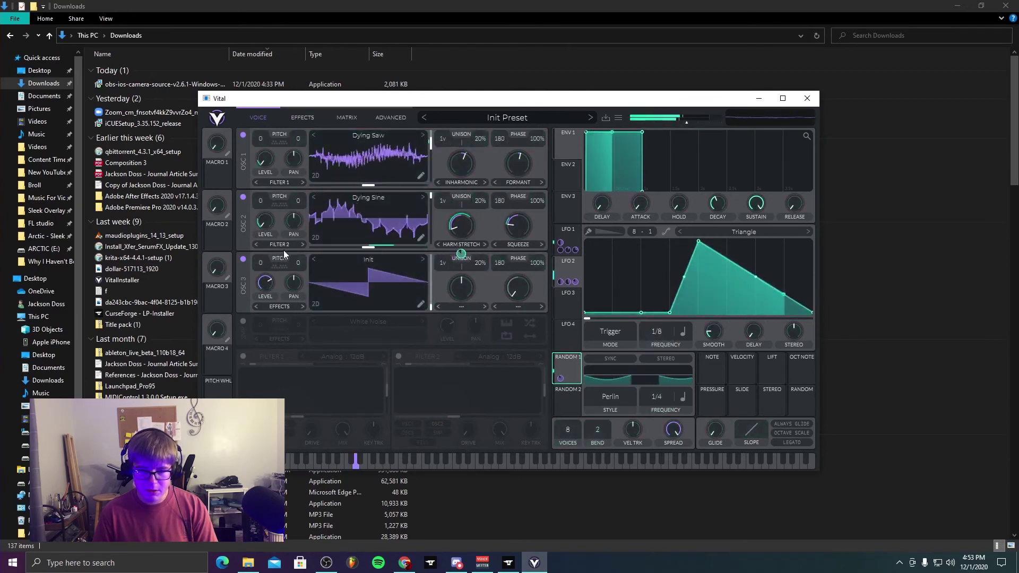
left_click(243, 259)
mouse_move(463, 238)
left_click_drag(466, 254, 466, 268)
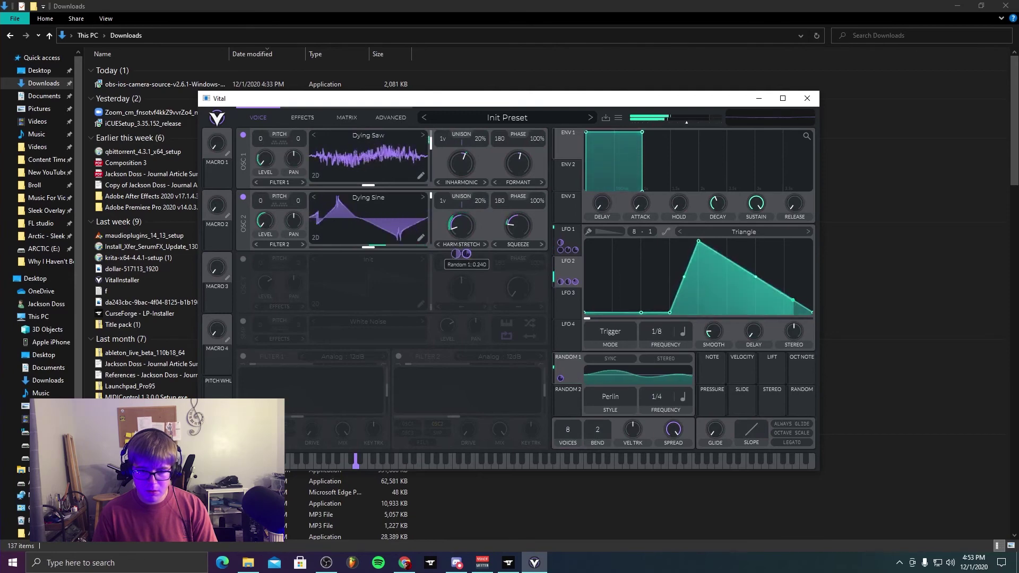
Step: Enable sync on Random 1 and set its style to Sample & Hold with a 1/32 frequency
left_click(630, 362)
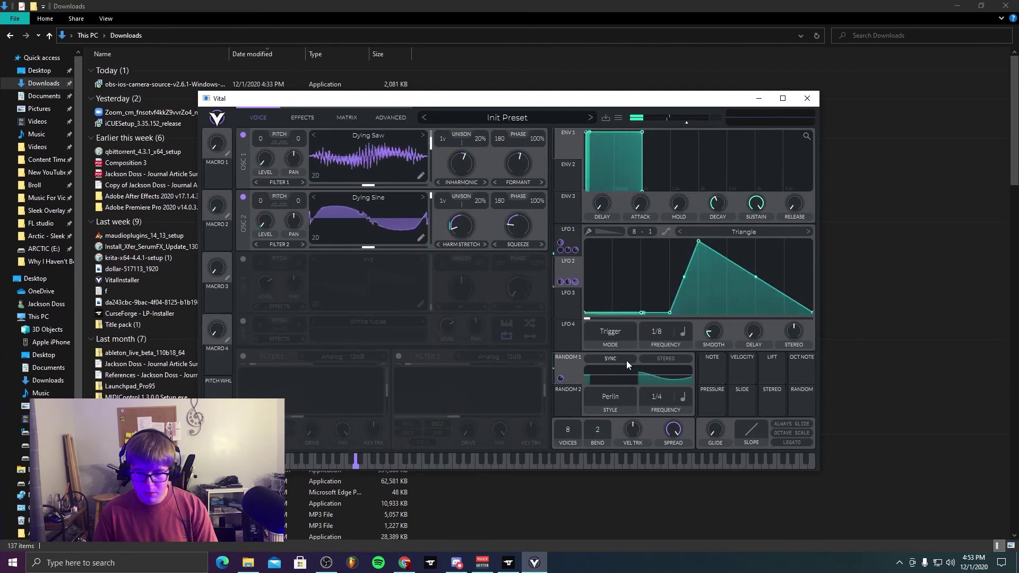
left_click_drag(651, 393, 661, 326)
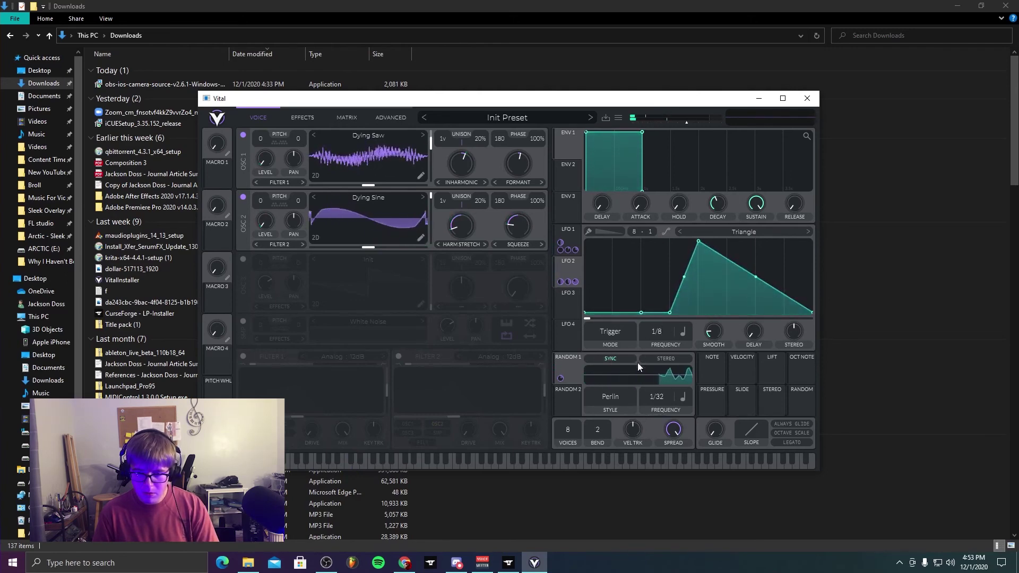
left_click(610, 397)
left_click(607, 433)
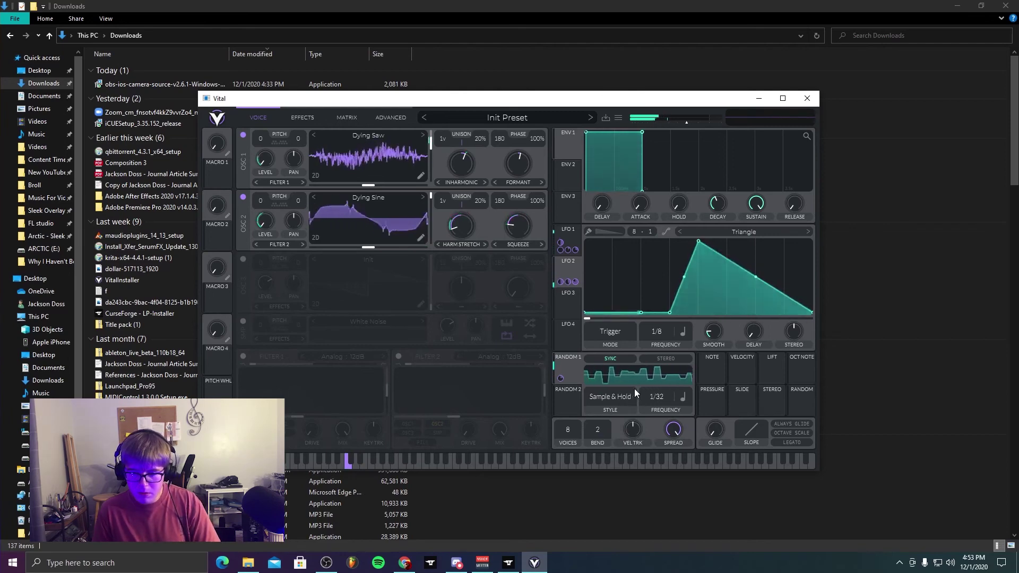
left_click_drag(668, 403, 281, 218)
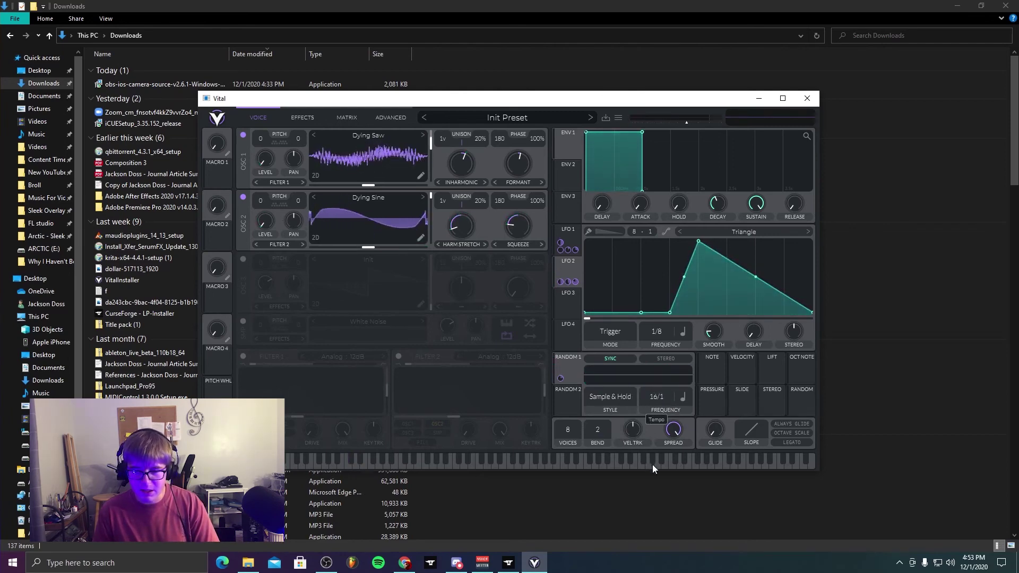
left_click_drag(663, 266, 664, 210)
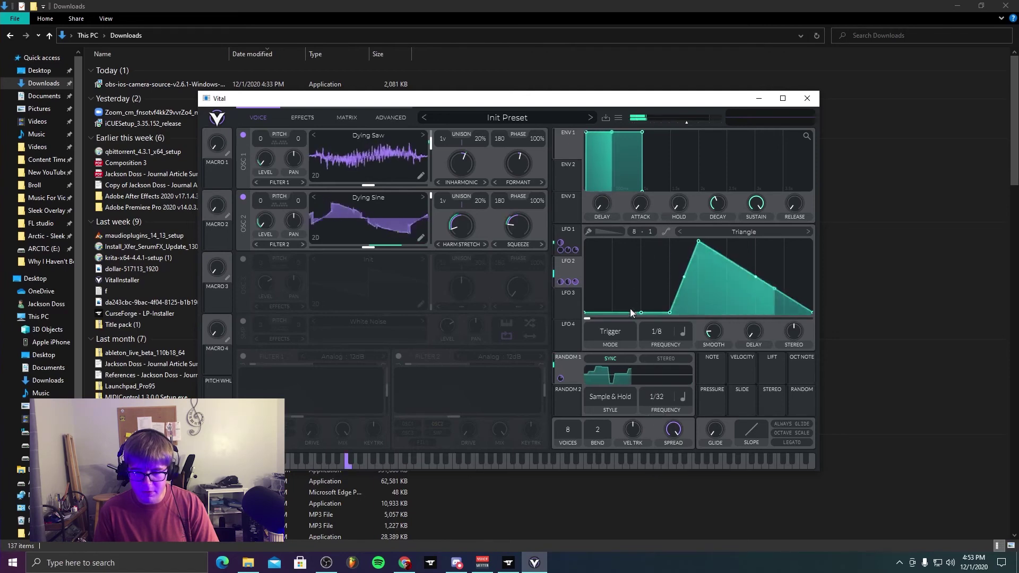
Step: Modulate oscillator 1's level and oscillator 2's pan with Random 1
left_click_drag(567, 363, 269, 161)
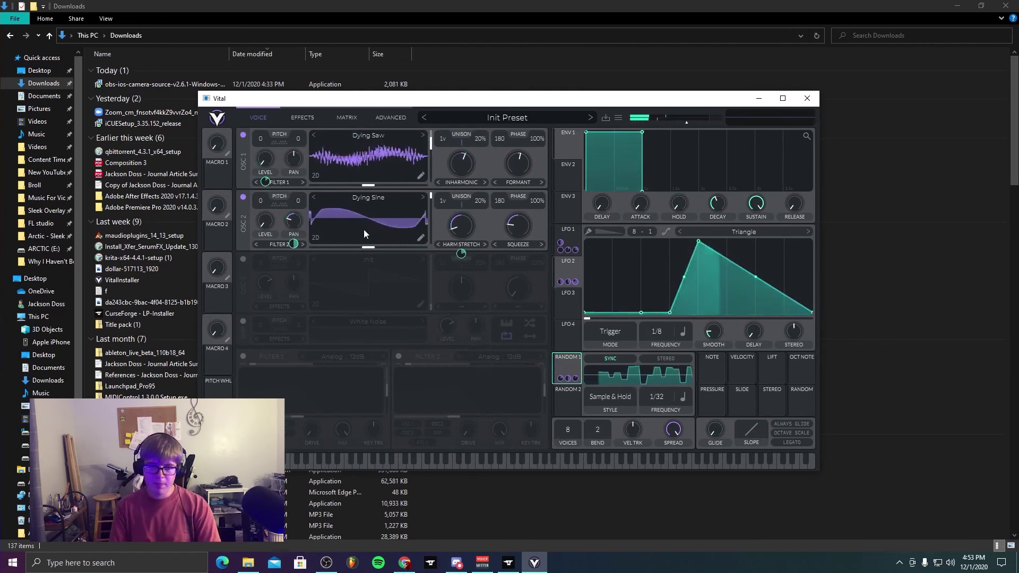
Step: Set Random 1's style to Sine Interpolate and save the patch as a preset named "New Sound"
left_click(610, 393)
left_click(601, 441)
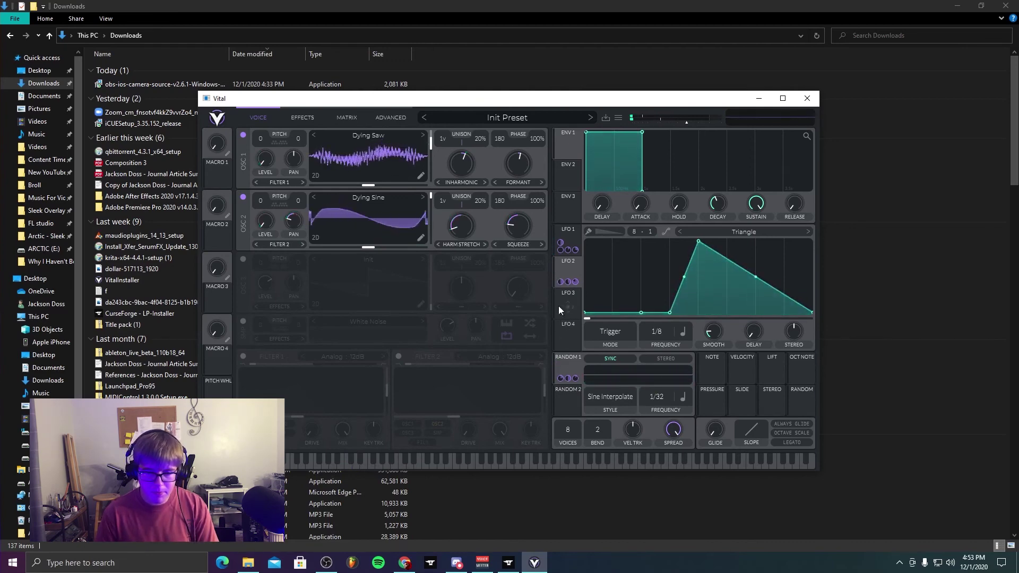
left_click(618, 118)
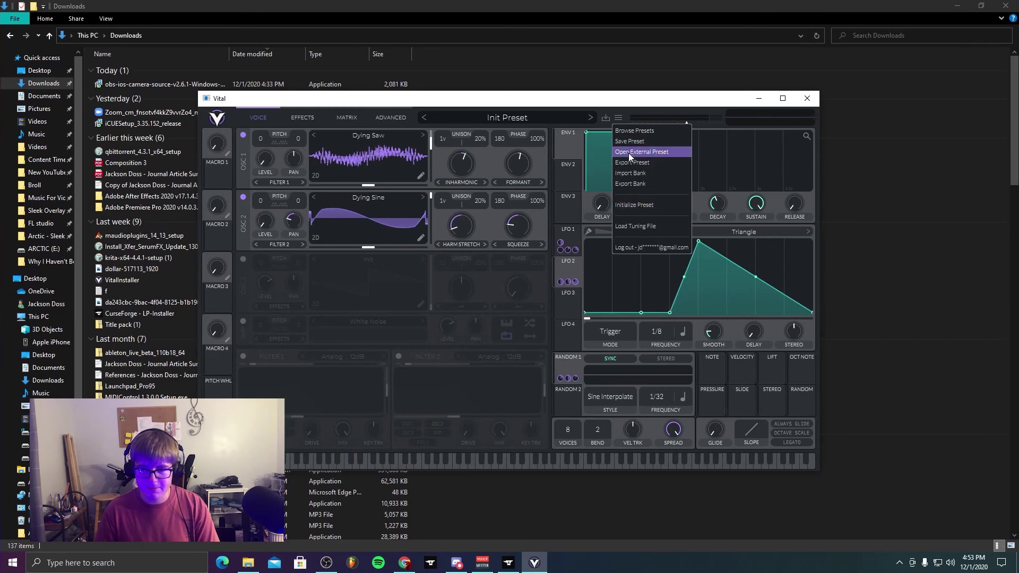
left_click(631, 141)
type("New Sound")
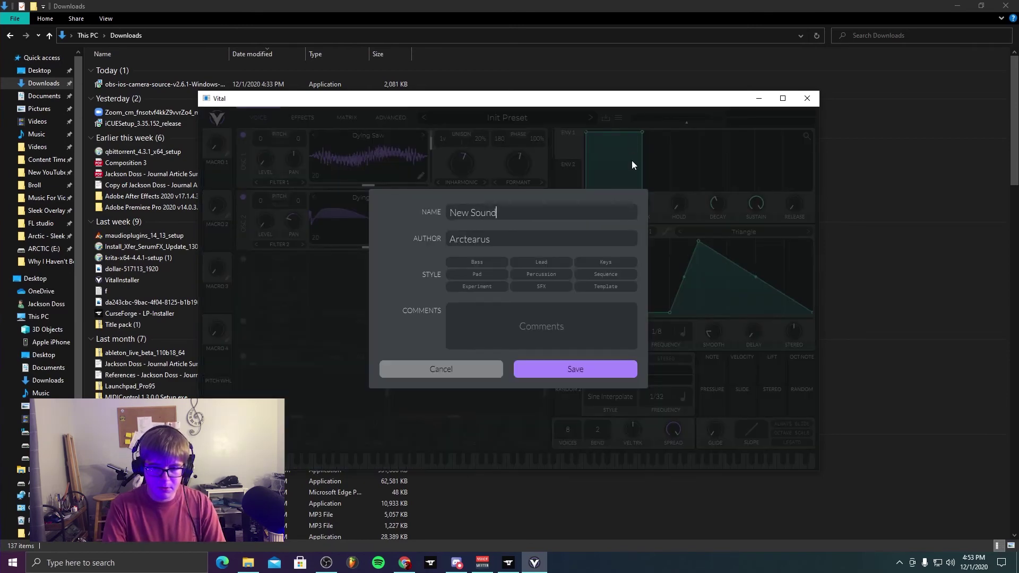
key("Return")
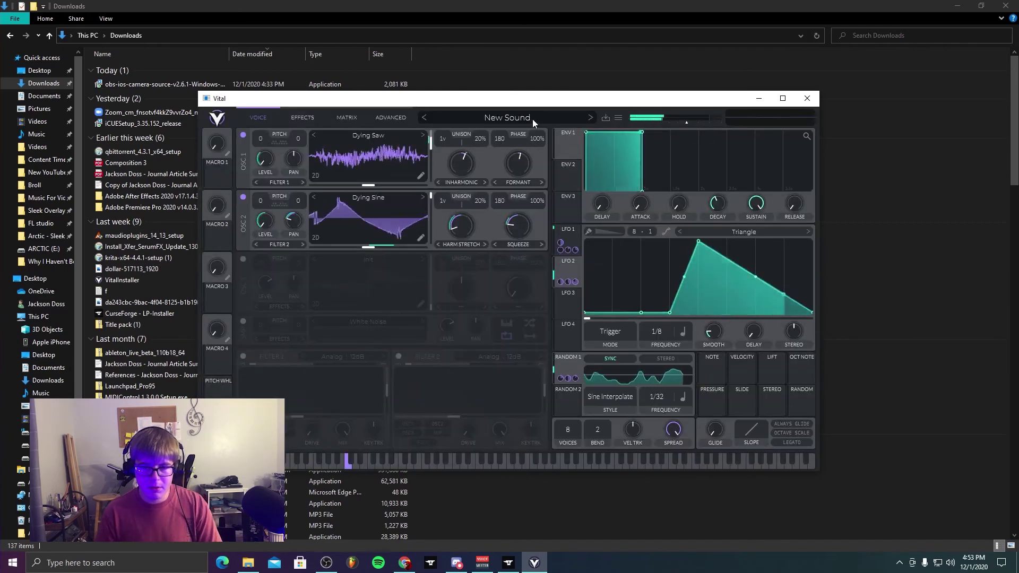
Step: Load the Banana Wob preset, return to its voice settings and raise its Wob and Banan macros
left_click(532, 119)
left_click(476, 200)
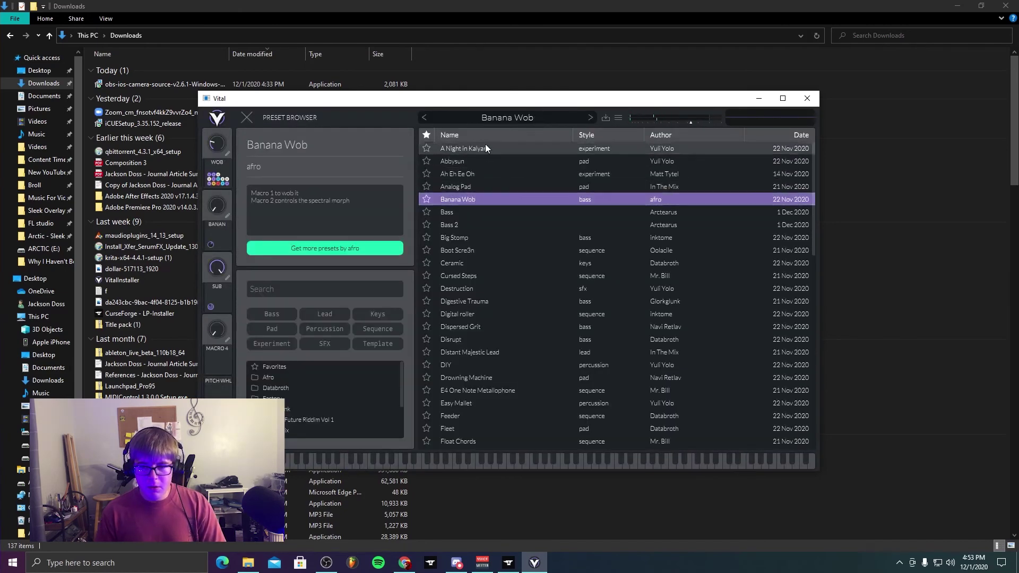
left_click(508, 119)
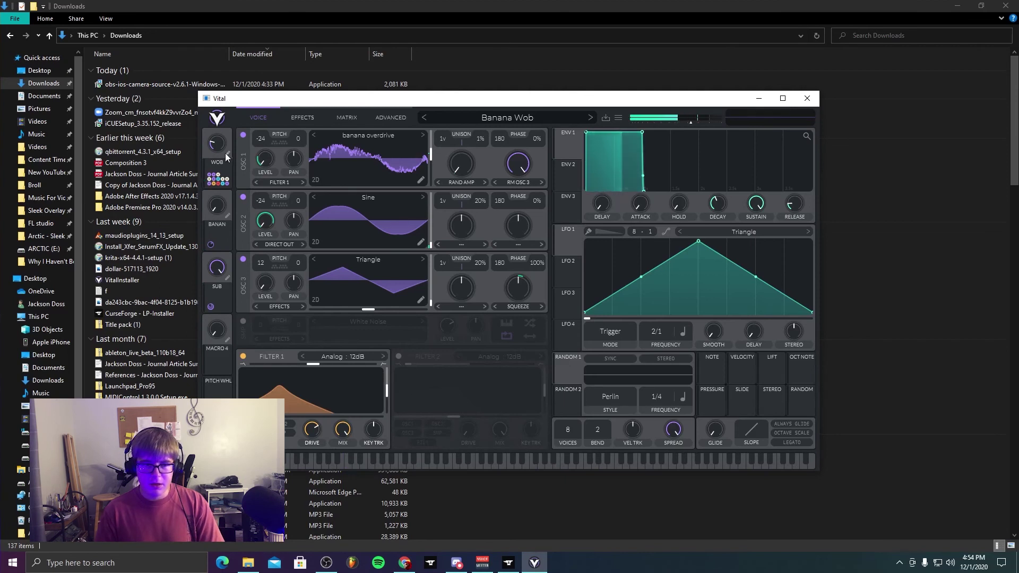
left_click_drag(224, 154, 227, 114)
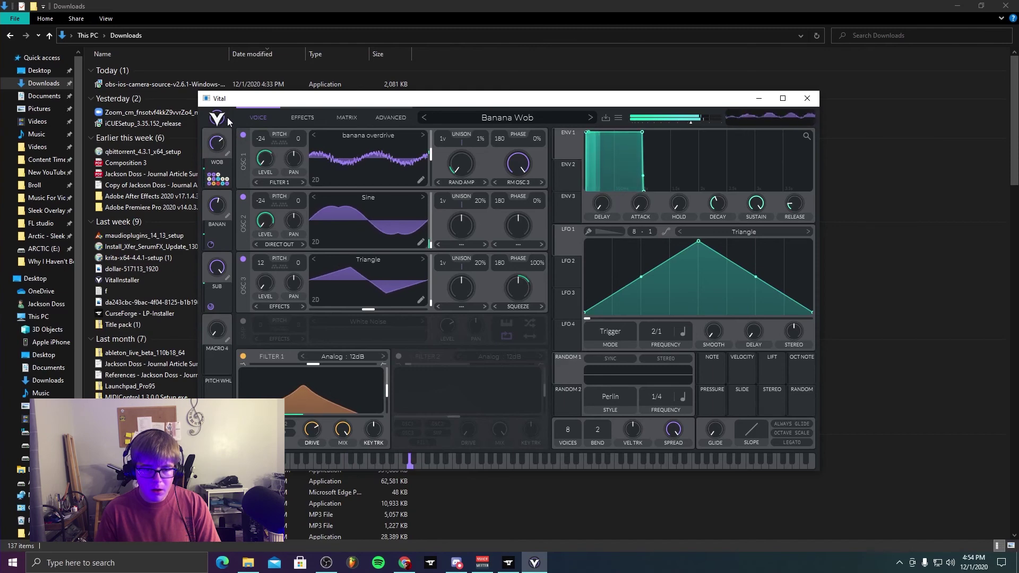
Step: Audition the presets DIY, Distant Majestic Lead, Easy Mallet, Keystation and LORN Style Lead
left_click(529, 117)
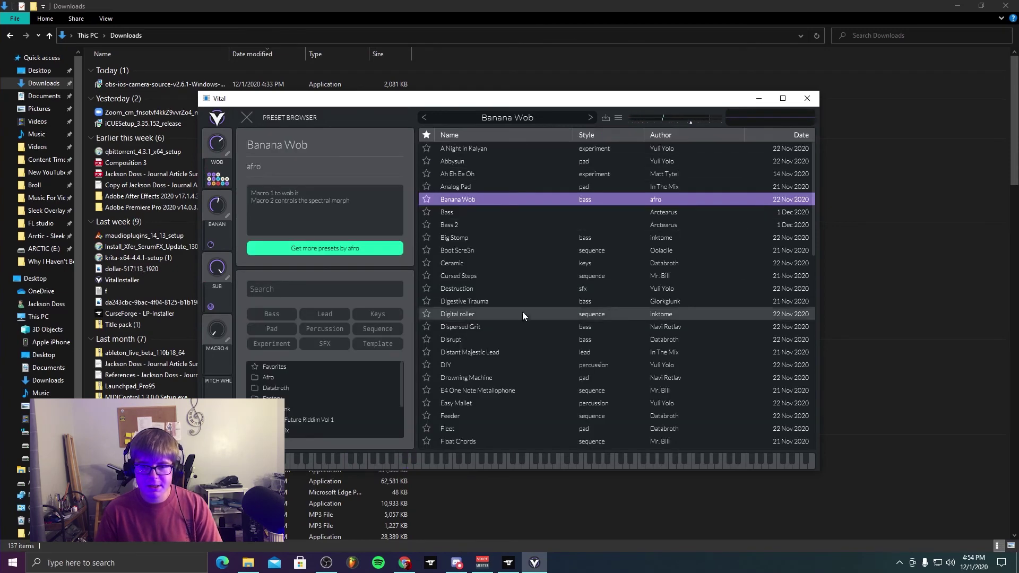
left_click(479, 365)
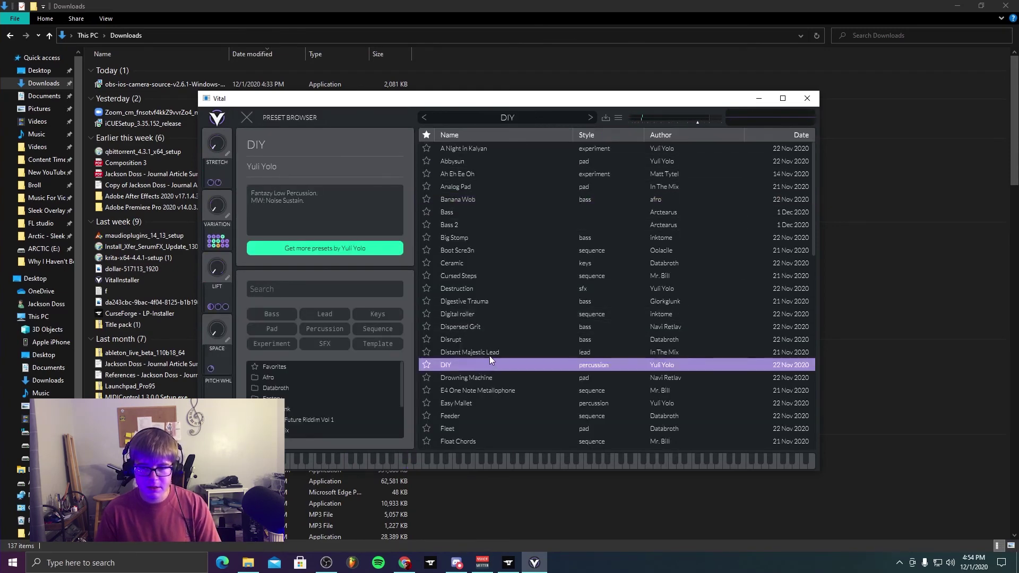
left_click(489, 355)
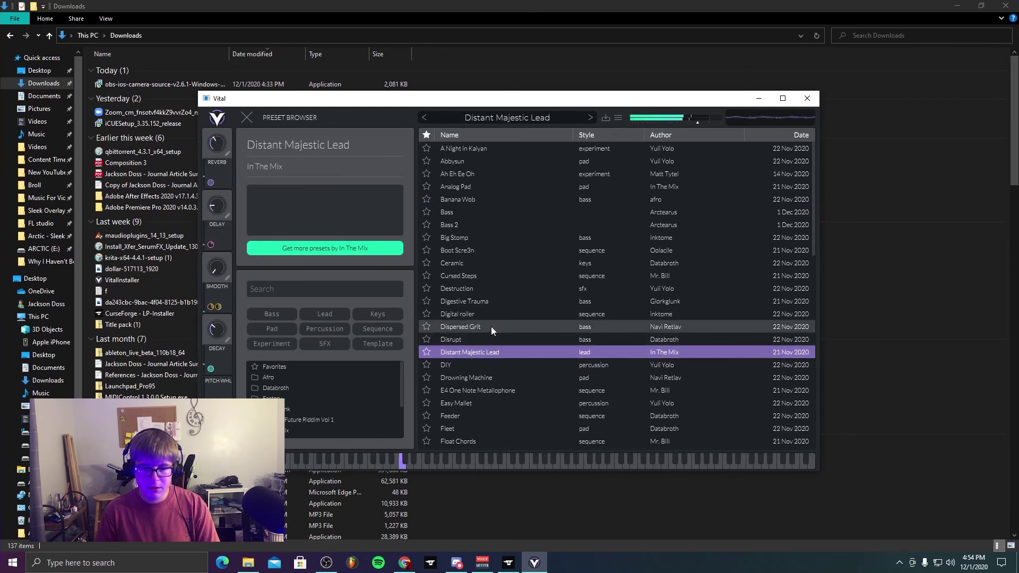
left_click(473, 365)
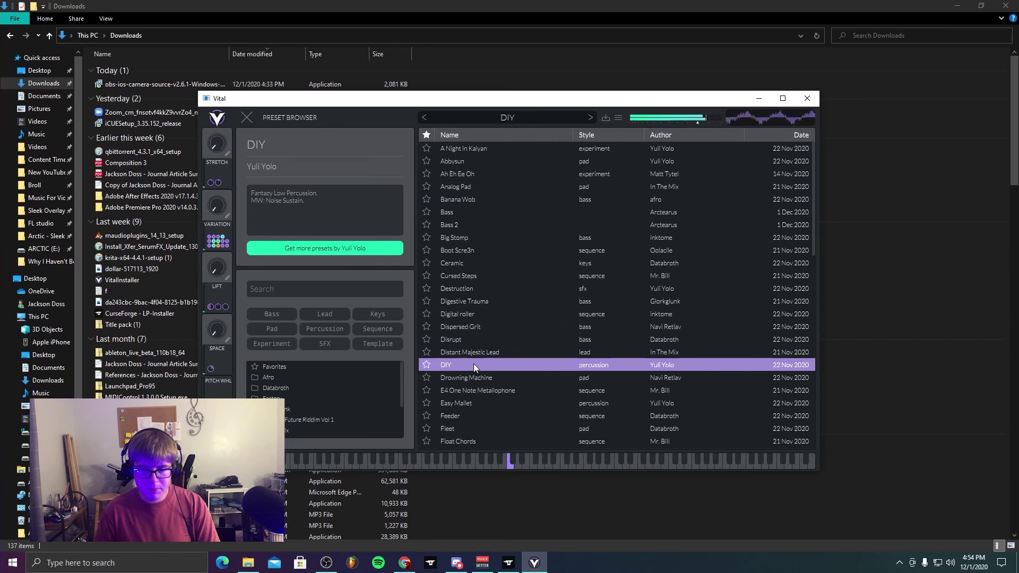
left_click(478, 400)
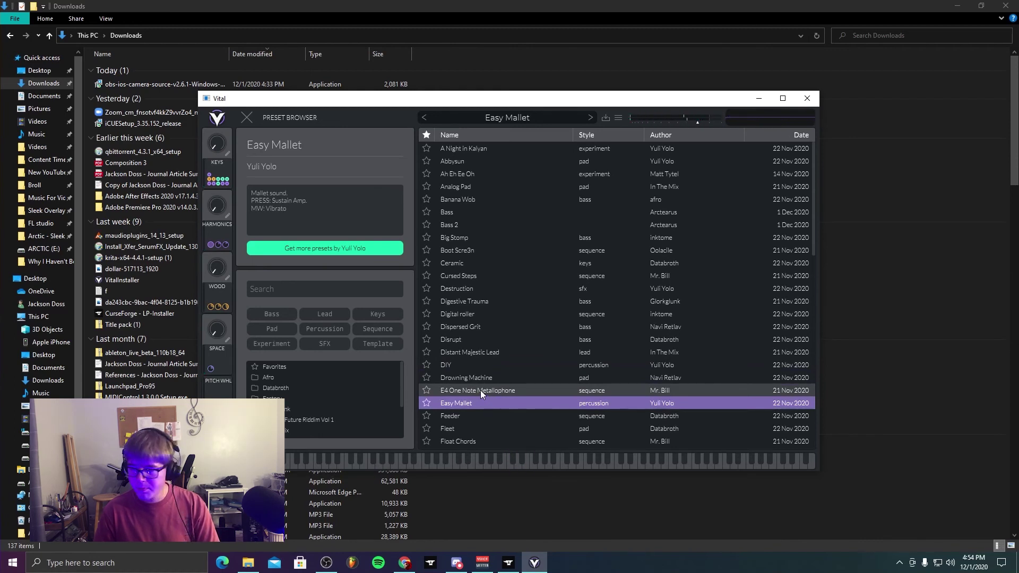
scroll(511, 317, "down", 5)
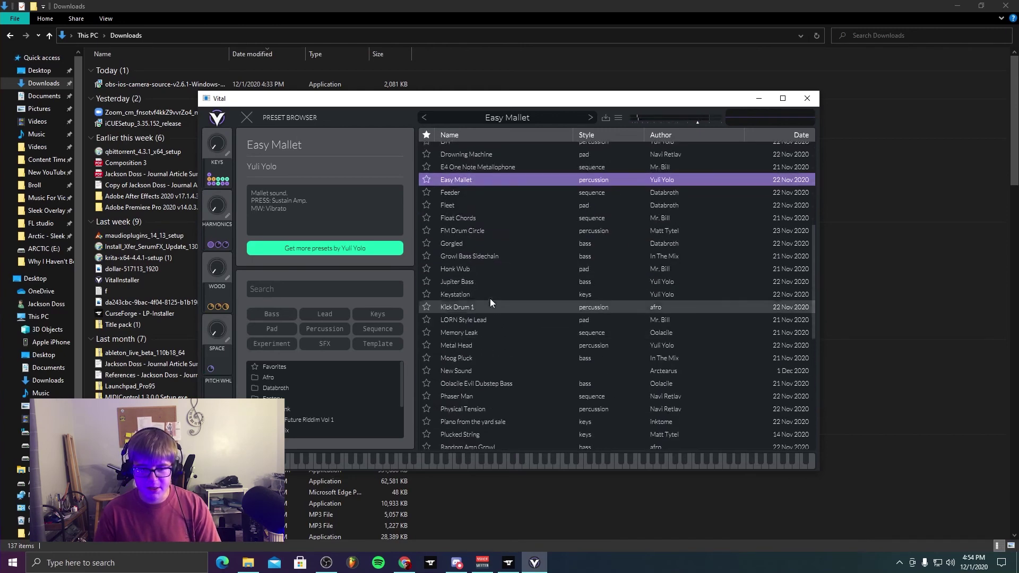
left_click(489, 294)
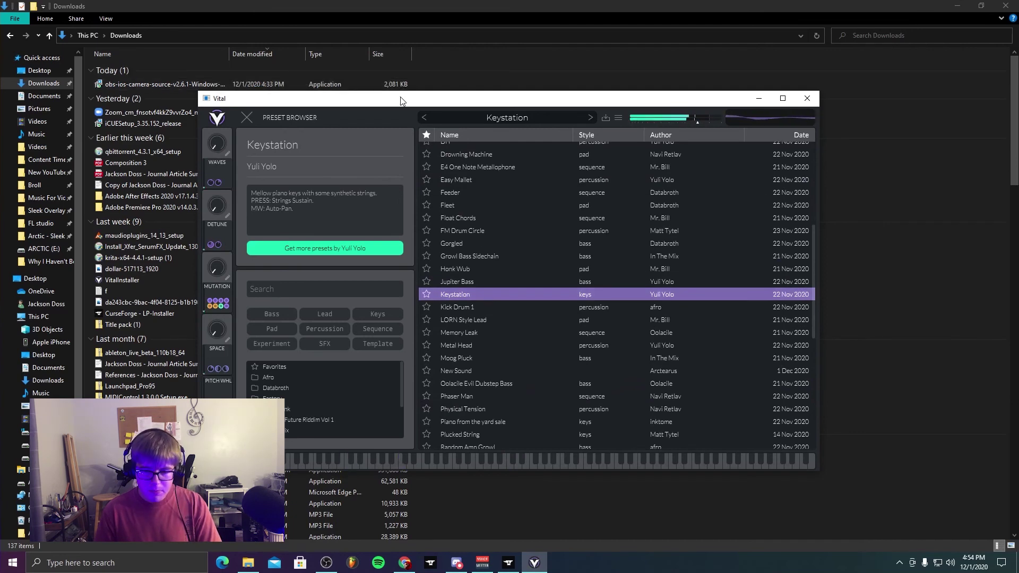
left_click(469, 323)
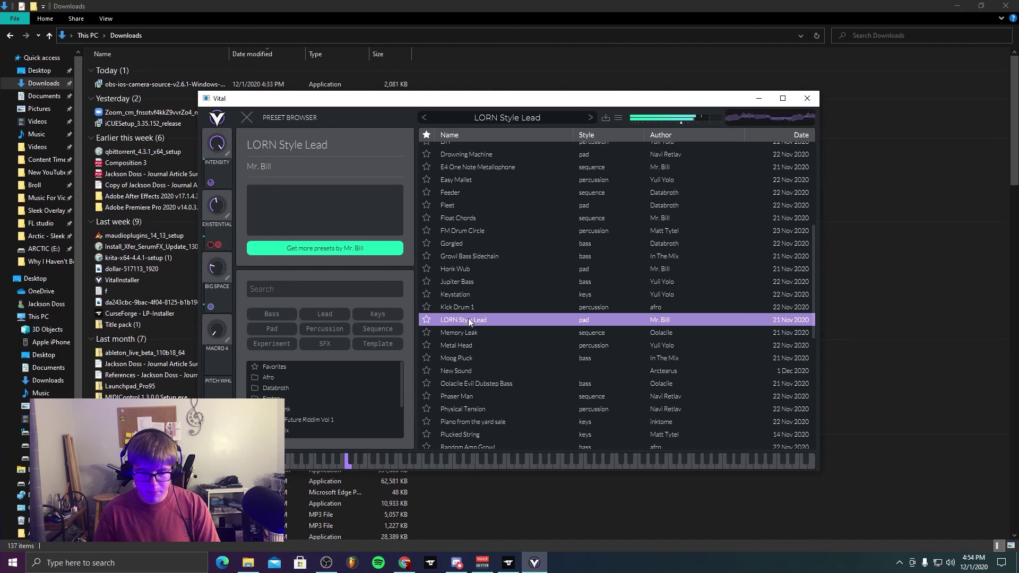
Step: Filter presets to Future Riddim Vol 1 and audition Swiss Army Knife, Space Station, Simple Weoum, Oolacile Evil Dubstep Bass, Memory Leak and Boot Scre3n
left_click(328, 422)
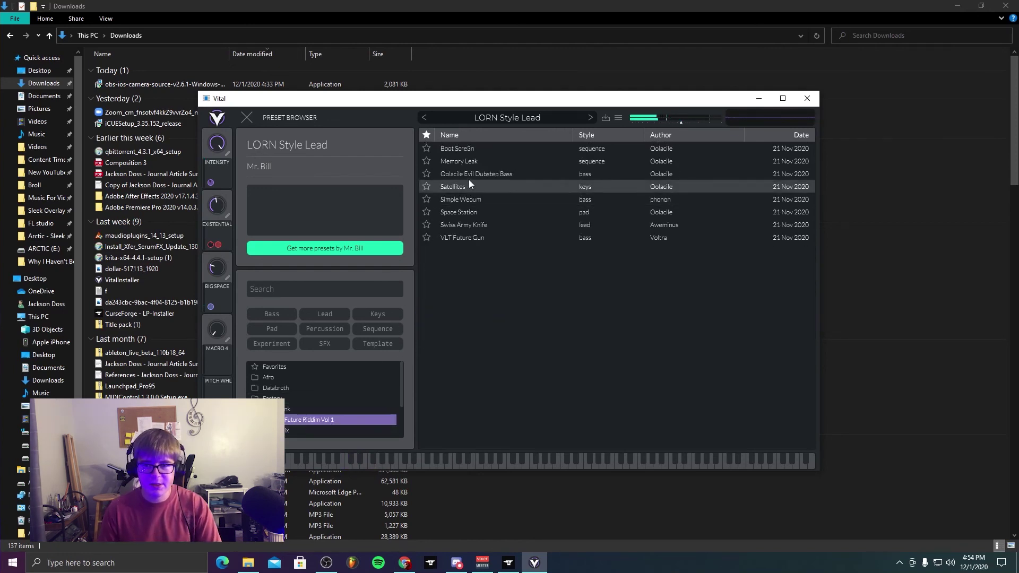
left_click(461, 225)
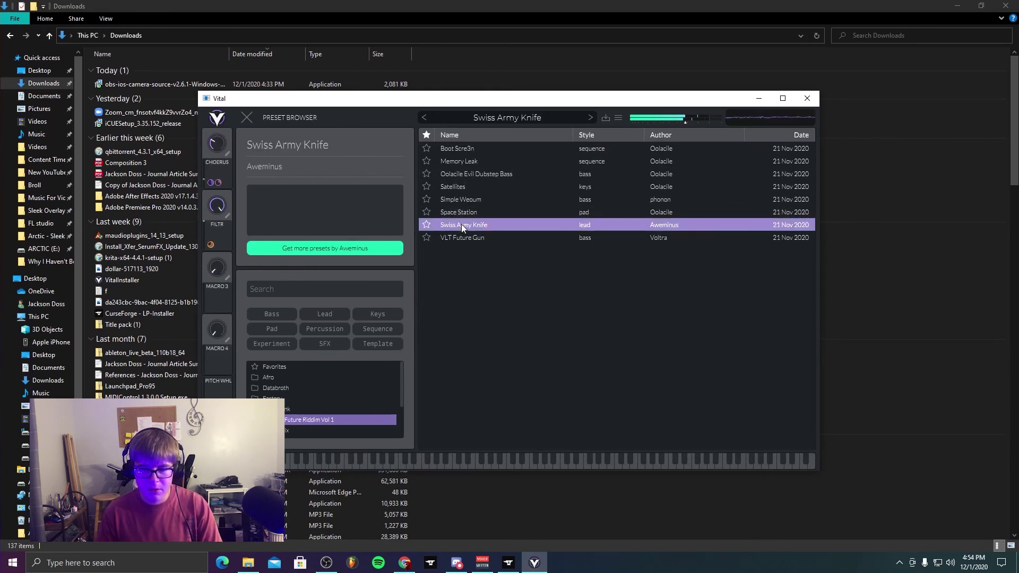
left_click(462, 213)
left_click(463, 201)
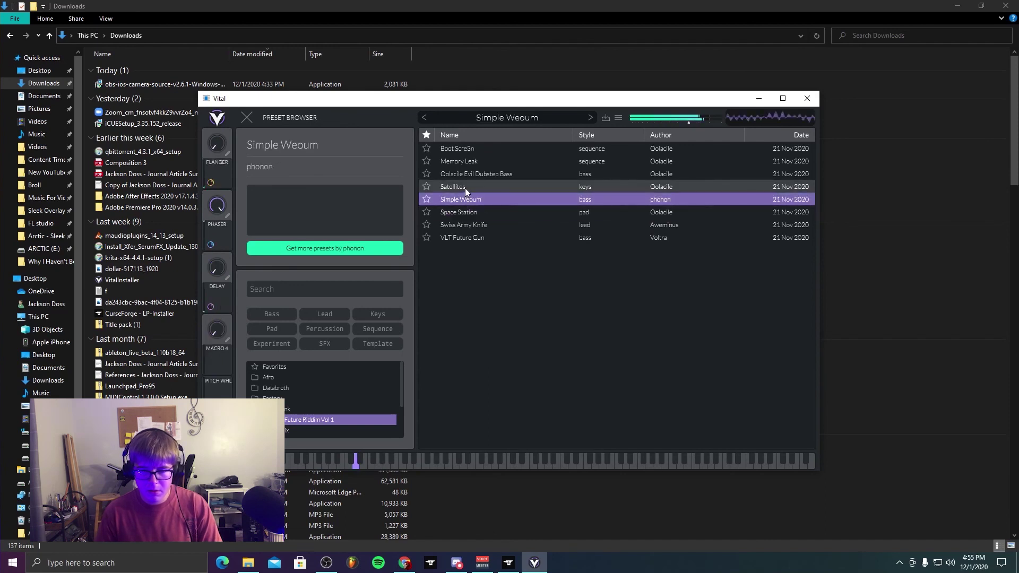
left_click(471, 175)
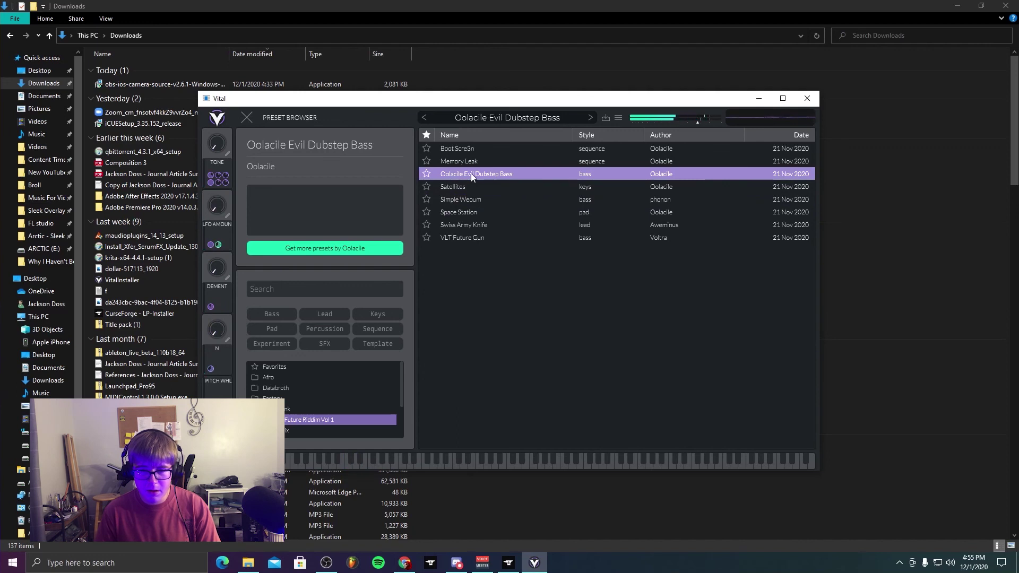
left_click(470, 162)
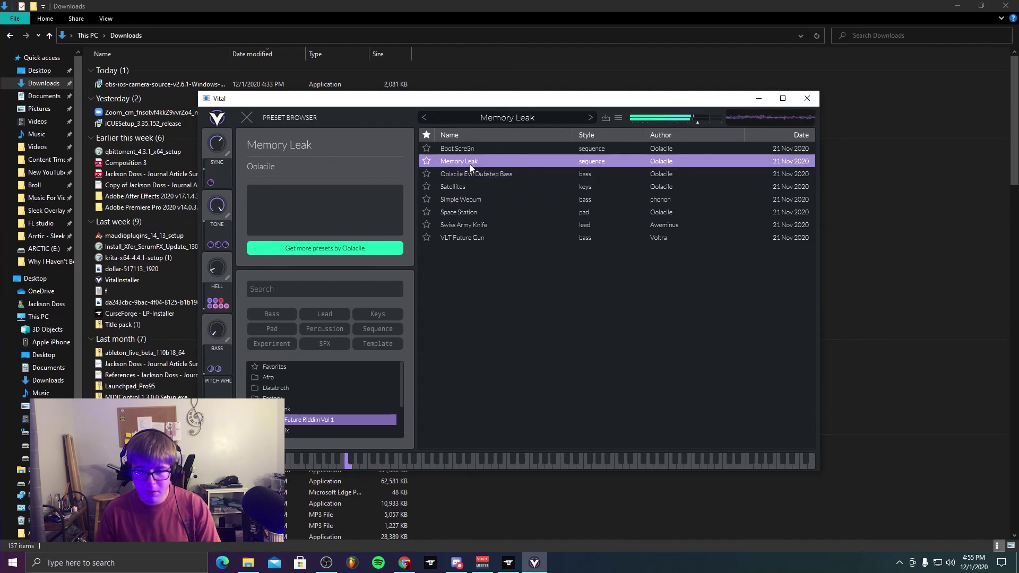
left_click(473, 150)
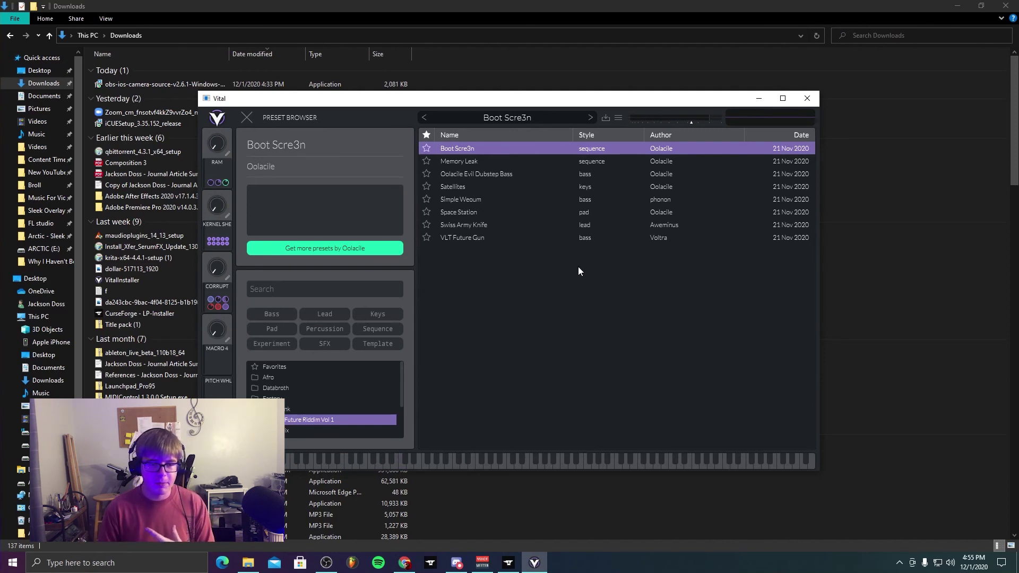
Step: Reset the synth to the initial preset and bring its window back into focus
left_click(619, 117)
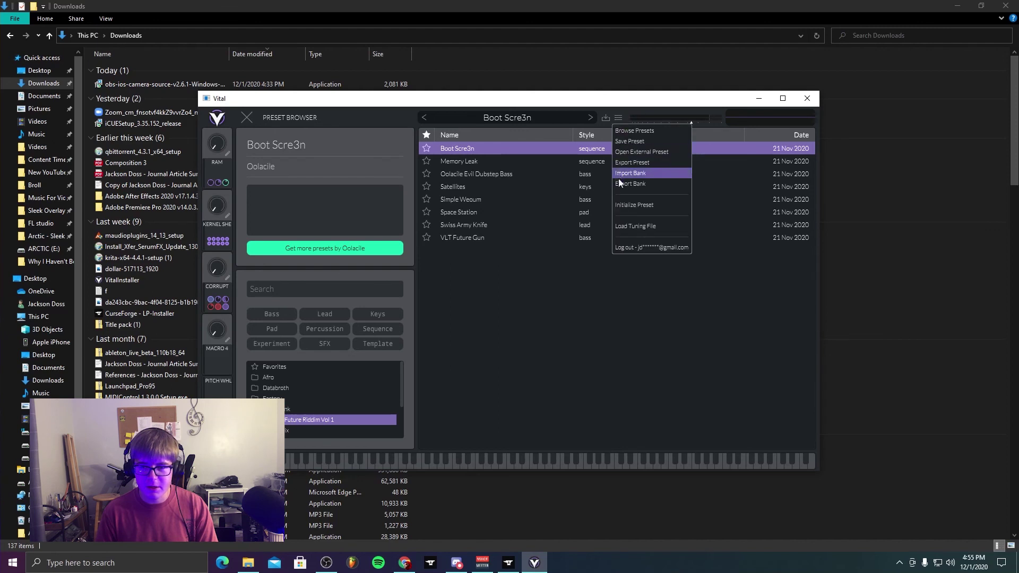
left_click(627, 205)
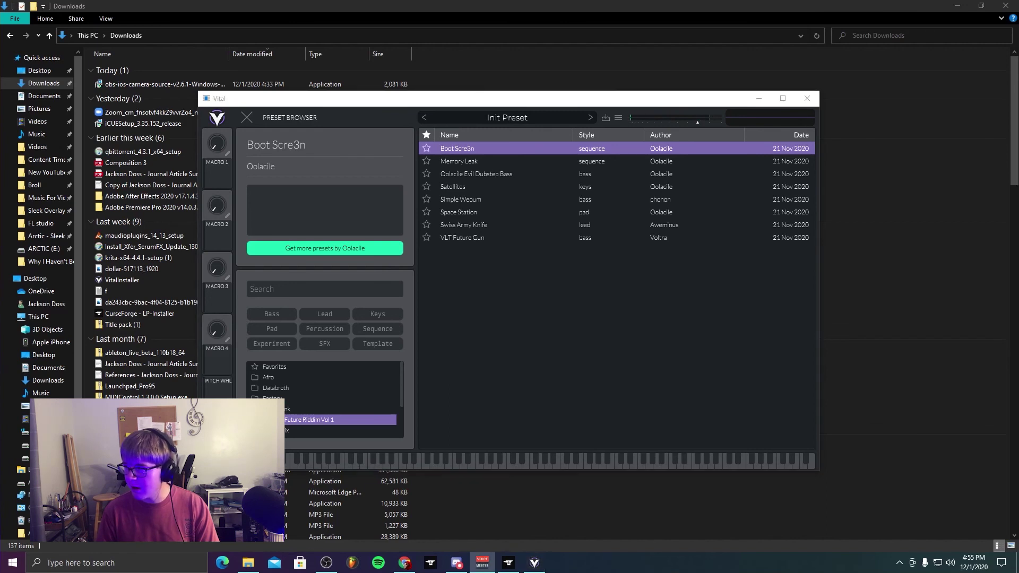
left_click(694, 102)
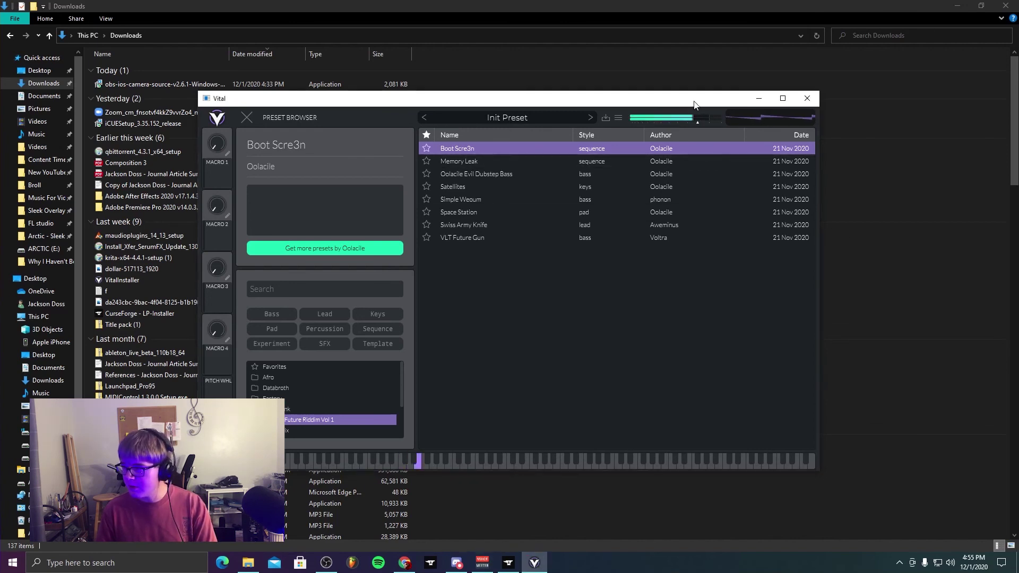